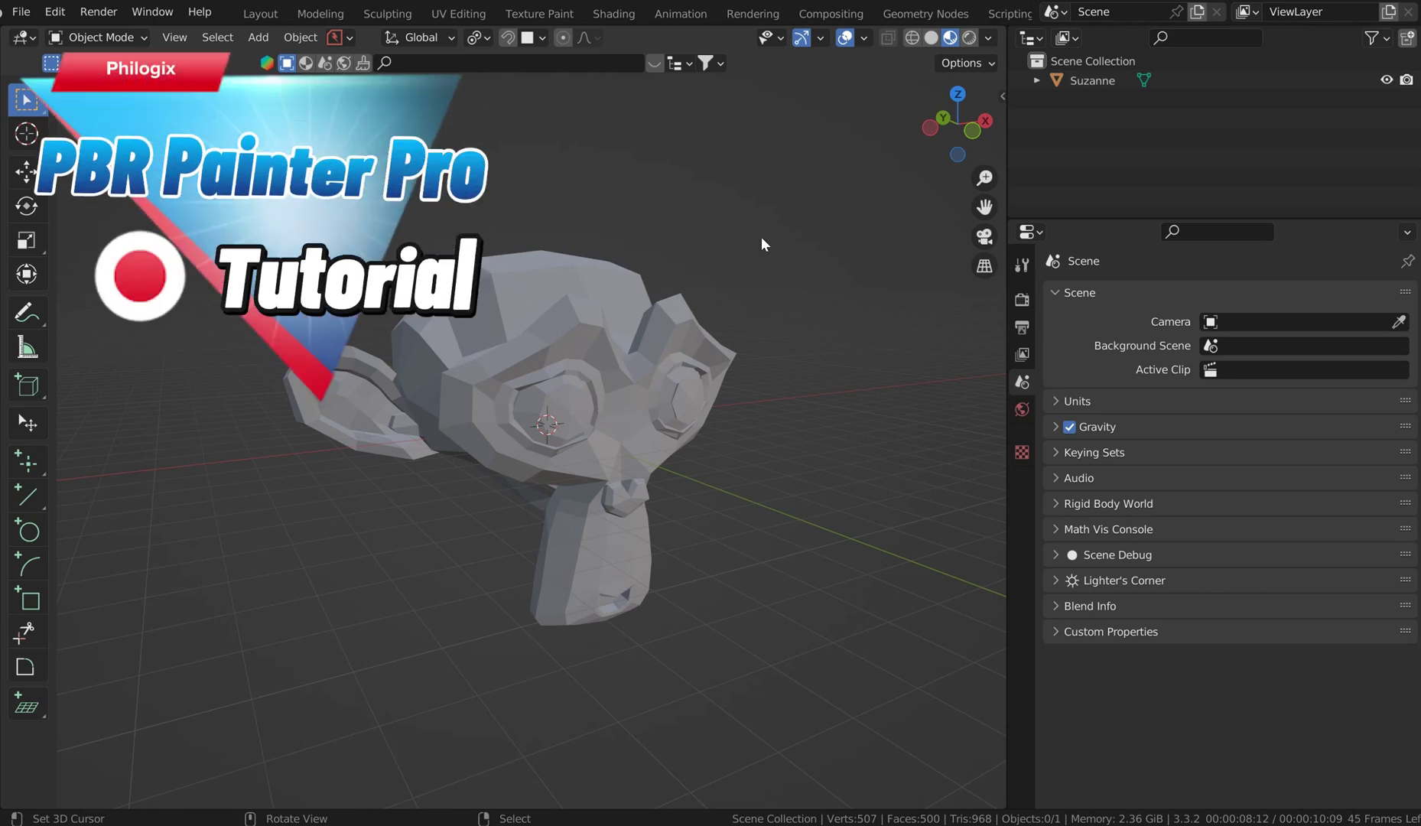
# Orbit the monkey head, then widen the 3D viewport by shrinking the Outliner/Properties area
pyautogui.moveTo(761, 236)
pyautogui.mouseDown(button='middle')
pyautogui.moveTo(824, 228)
pyautogui.moveTo(789, 256)
pyautogui.moveTo(698, 262)
pyautogui.mouseUp(button='middle')
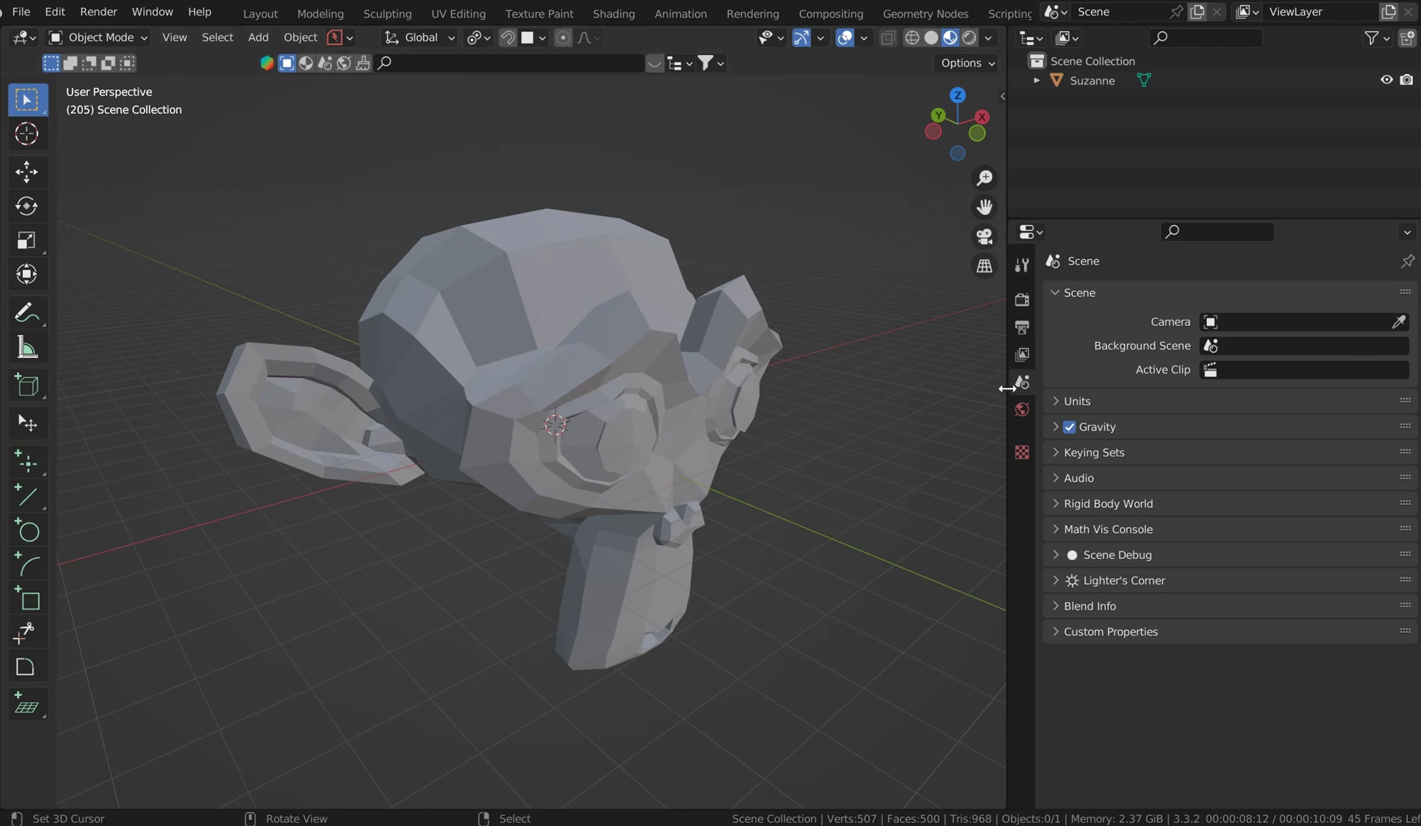
pyautogui.moveTo(1008, 389); pyautogui.dragTo(1165, 388)
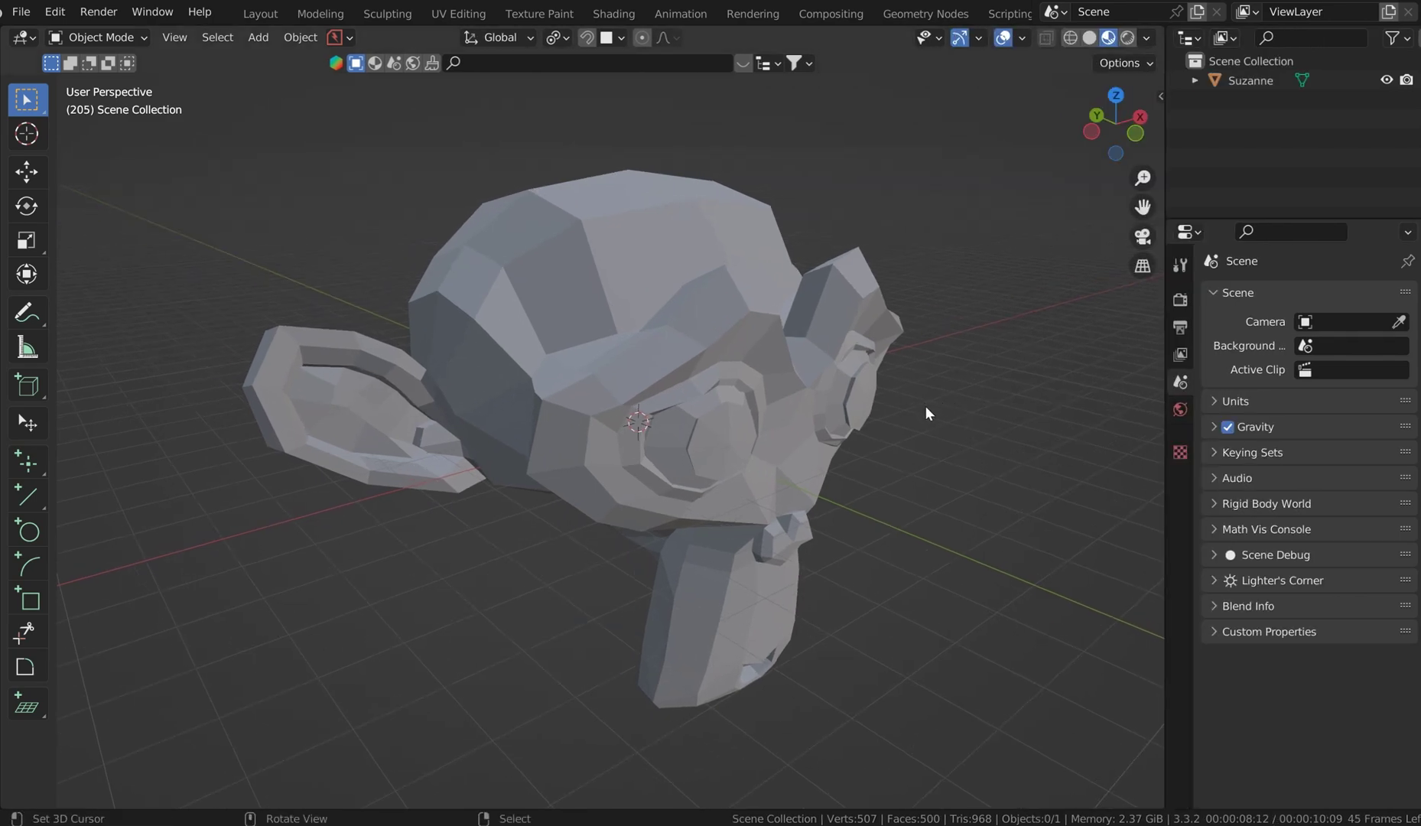
# Apply a level-3 Subdivision Surface modifier to Suzanne, shade it smooth, and show the sidebar
pyautogui.click(768, 387)
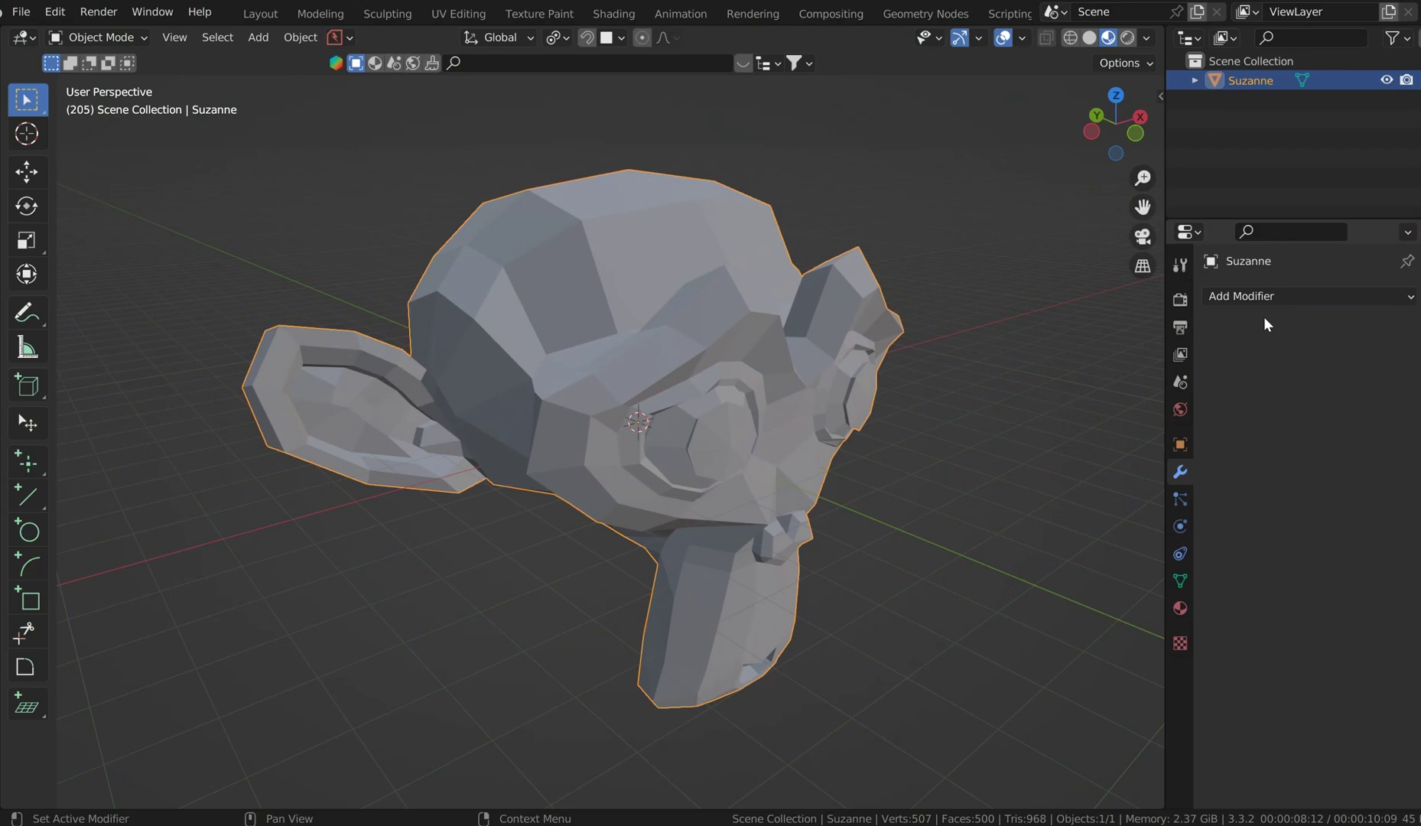
pyautogui.click(1257, 298)
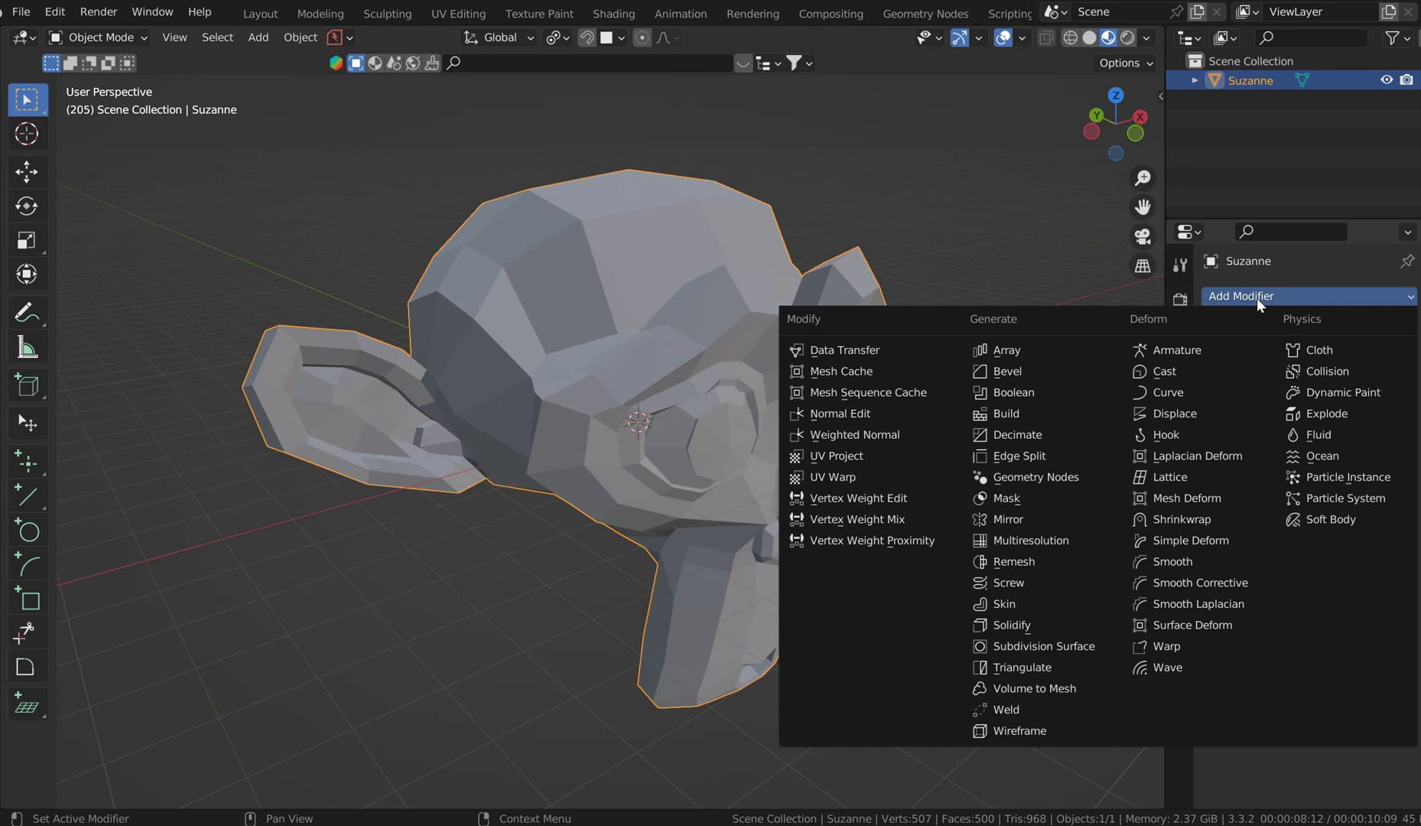
pyautogui.click(1076, 649)
pyautogui.click(1383, 448)
pyautogui.click(1383, 449)
pyautogui.click(1383, 468)
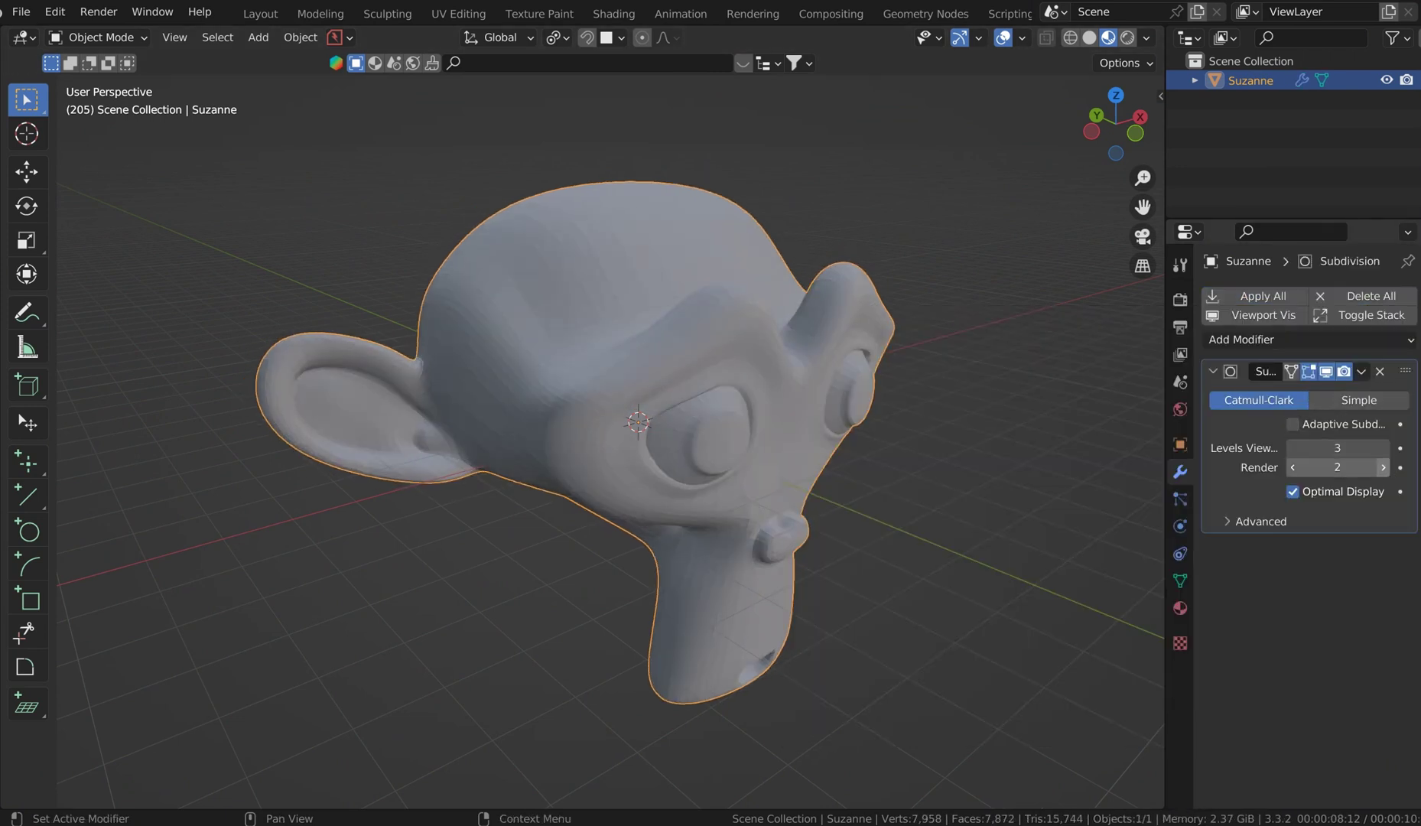
pyautogui.click(1270, 296)
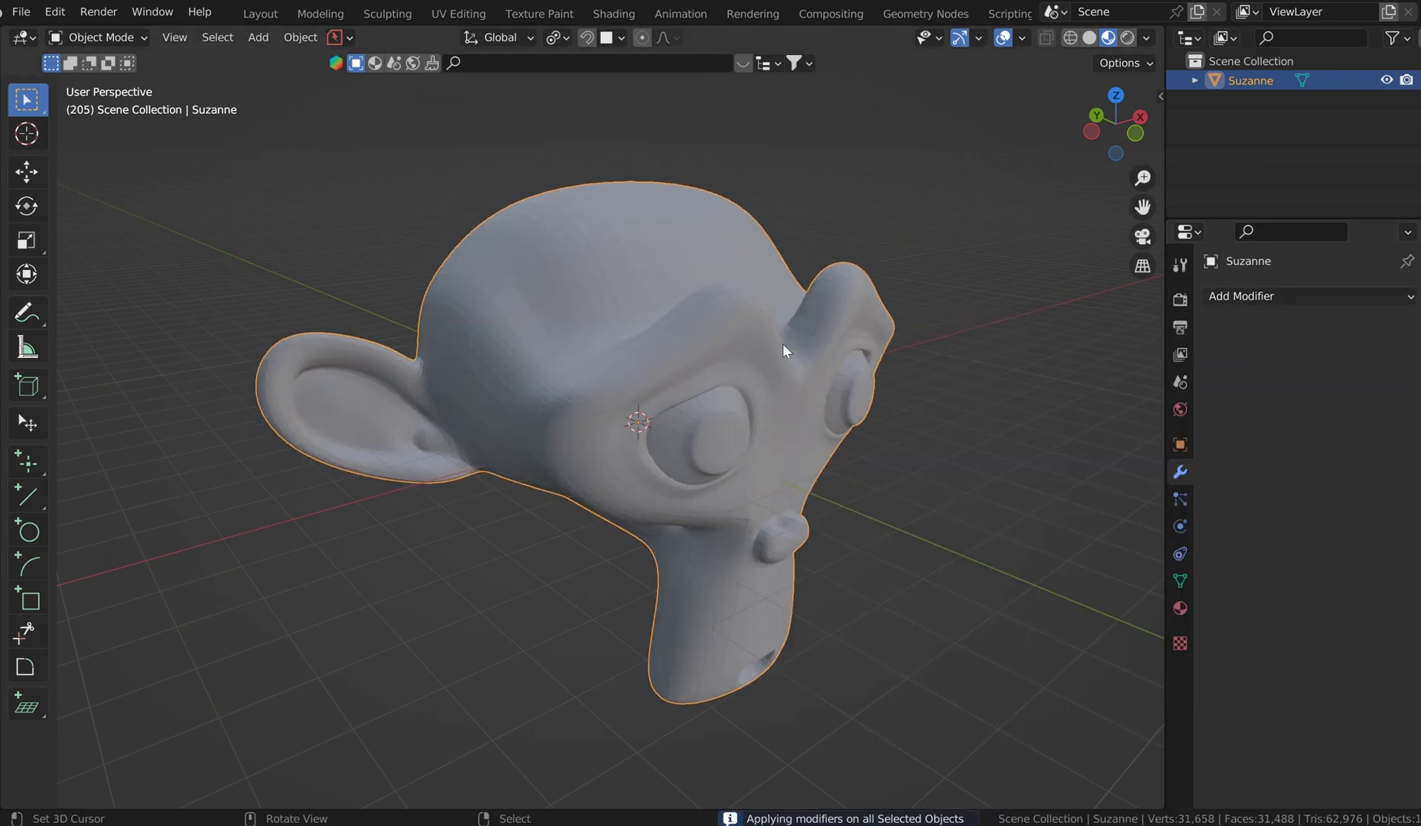
pyautogui.press('q')
pyautogui.click(722, 347)
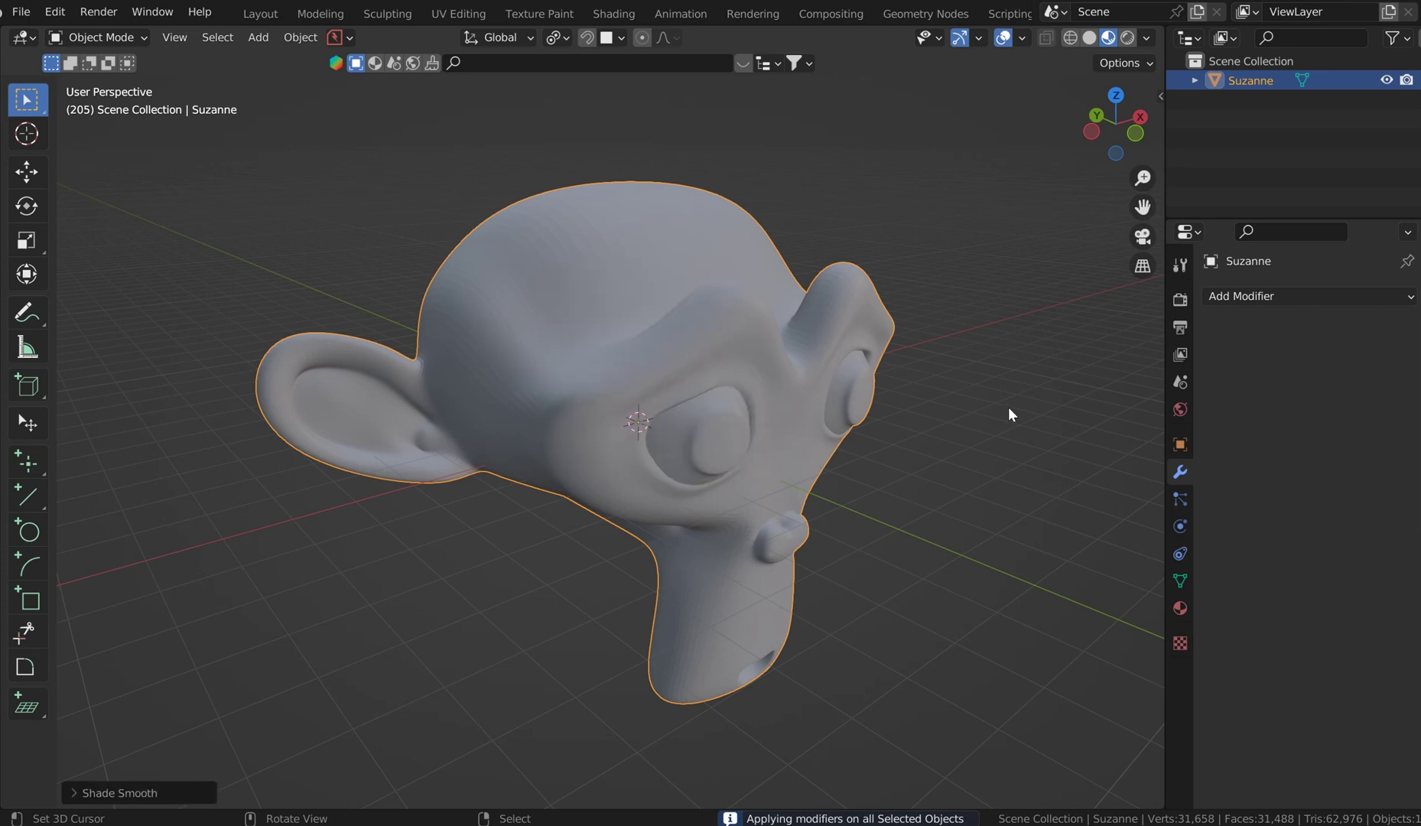
pyautogui.press('n')
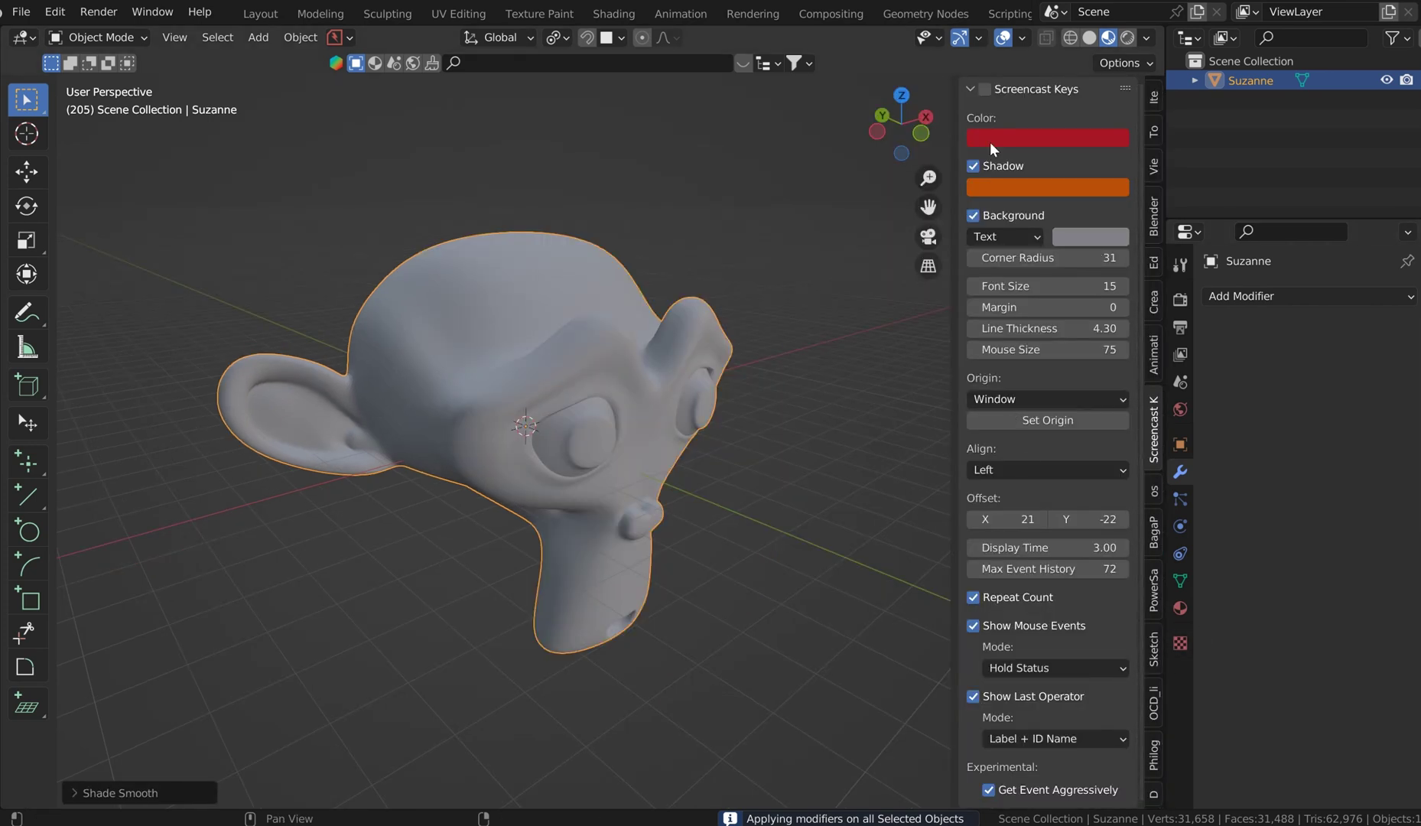
# Give Suzanne a new material with a metallic Philogix shader
pyautogui.click(985, 89)
pyautogui.click(1156, 753)
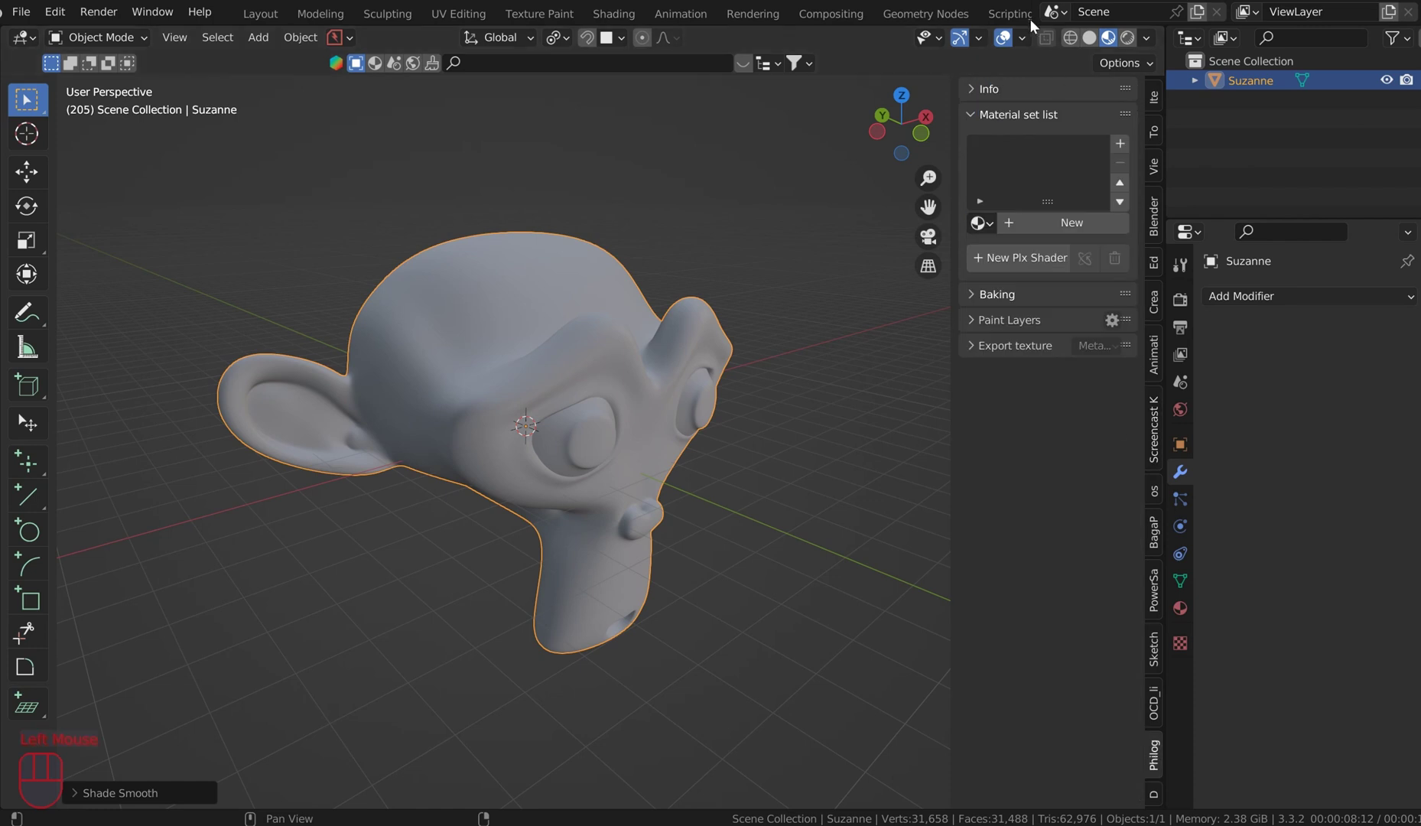
pyautogui.click(1030, 227)
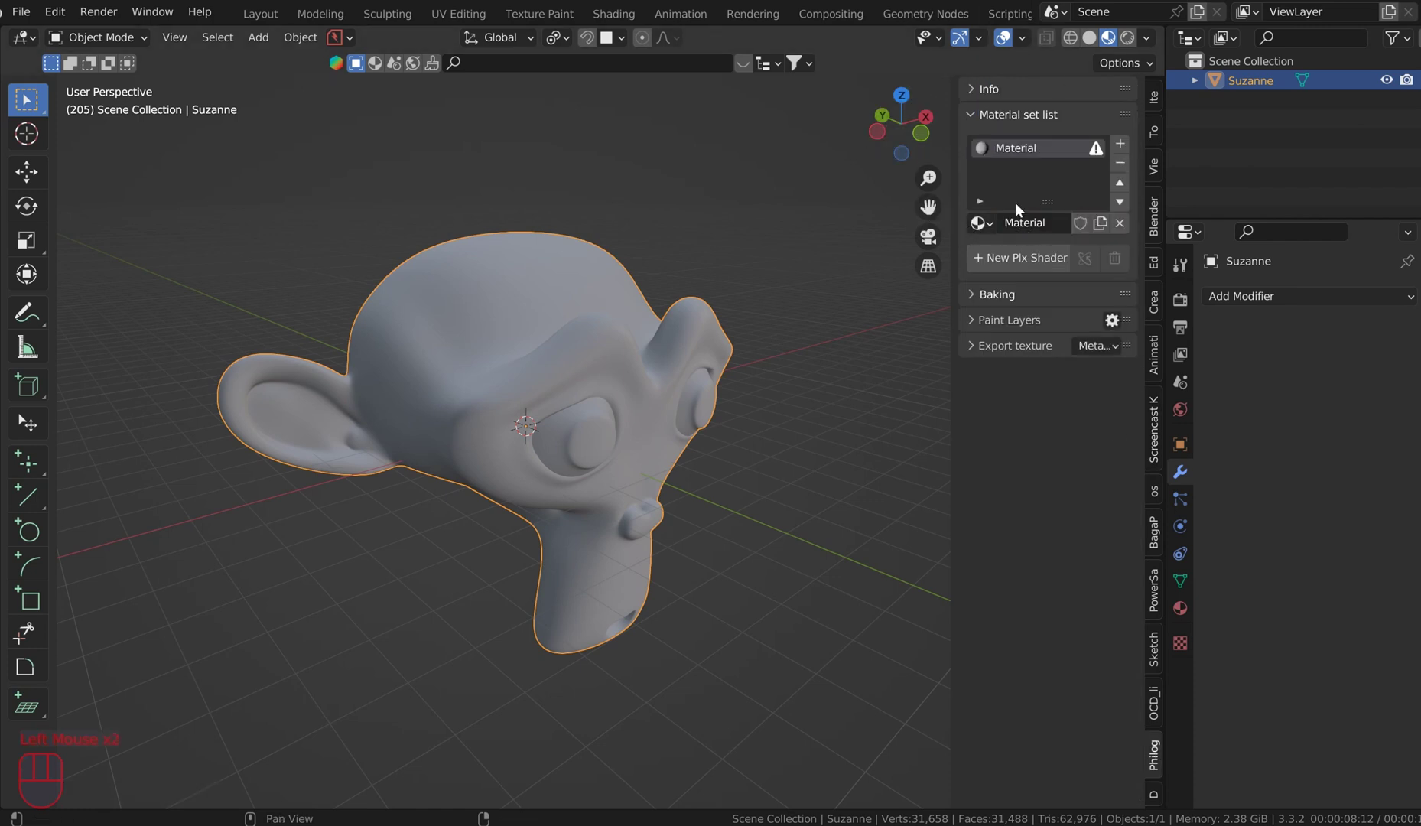
pyautogui.moveTo(951, 163); pyautogui.dragTo(896, 169)
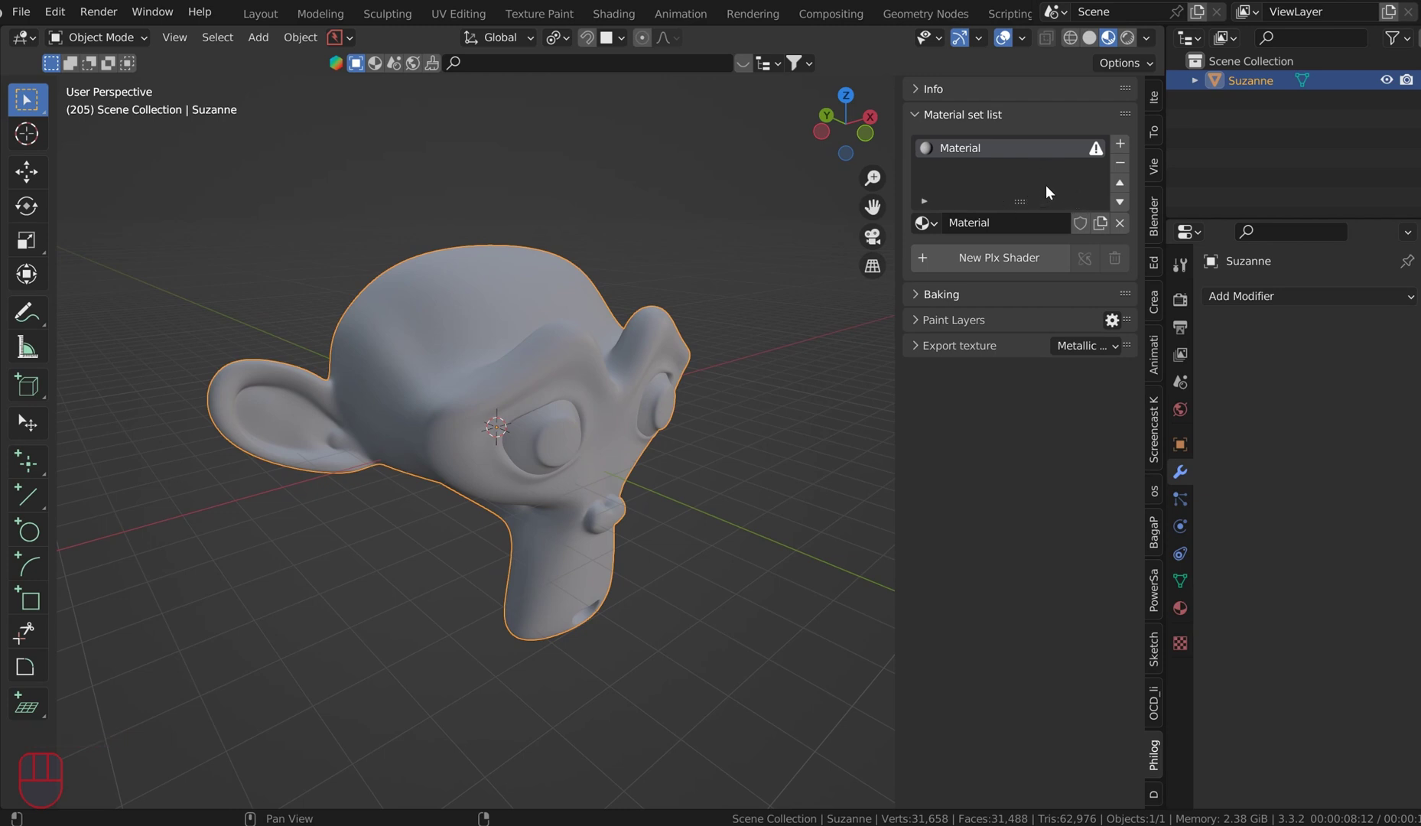
pyautogui.click(963, 257)
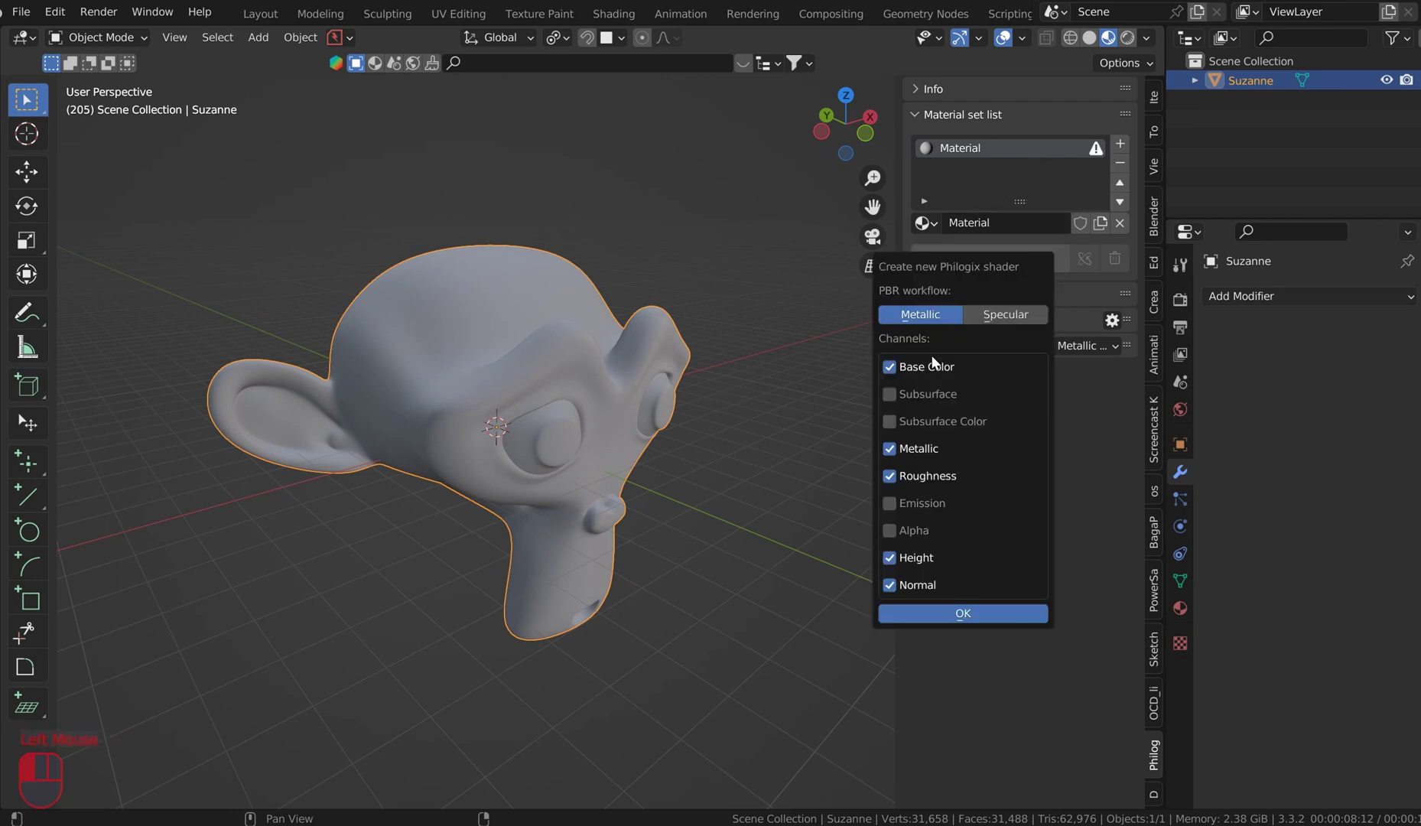
pyautogui.click(903, 621)
# Bake Normal, Ambient Occlusion and Curvature maps at size 2048 and quality 2
pyautogui.click(917, 294)
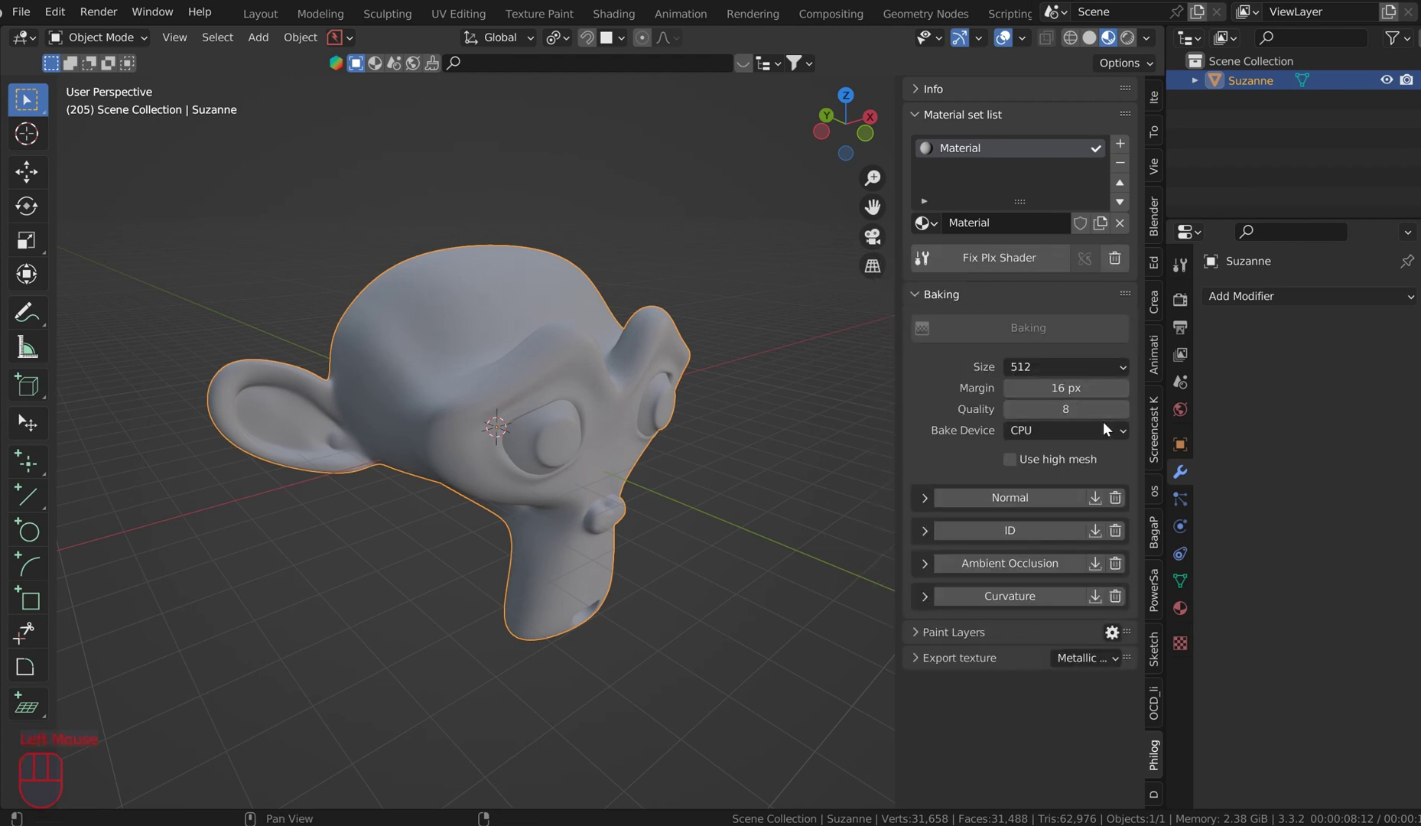
pyautogui.doubleClick(1092, 410)
pyautogui.write('2')
pyautogui.press('Return')
pyautogui.click(1058, 367)
pyautogui.click(1039, 434)
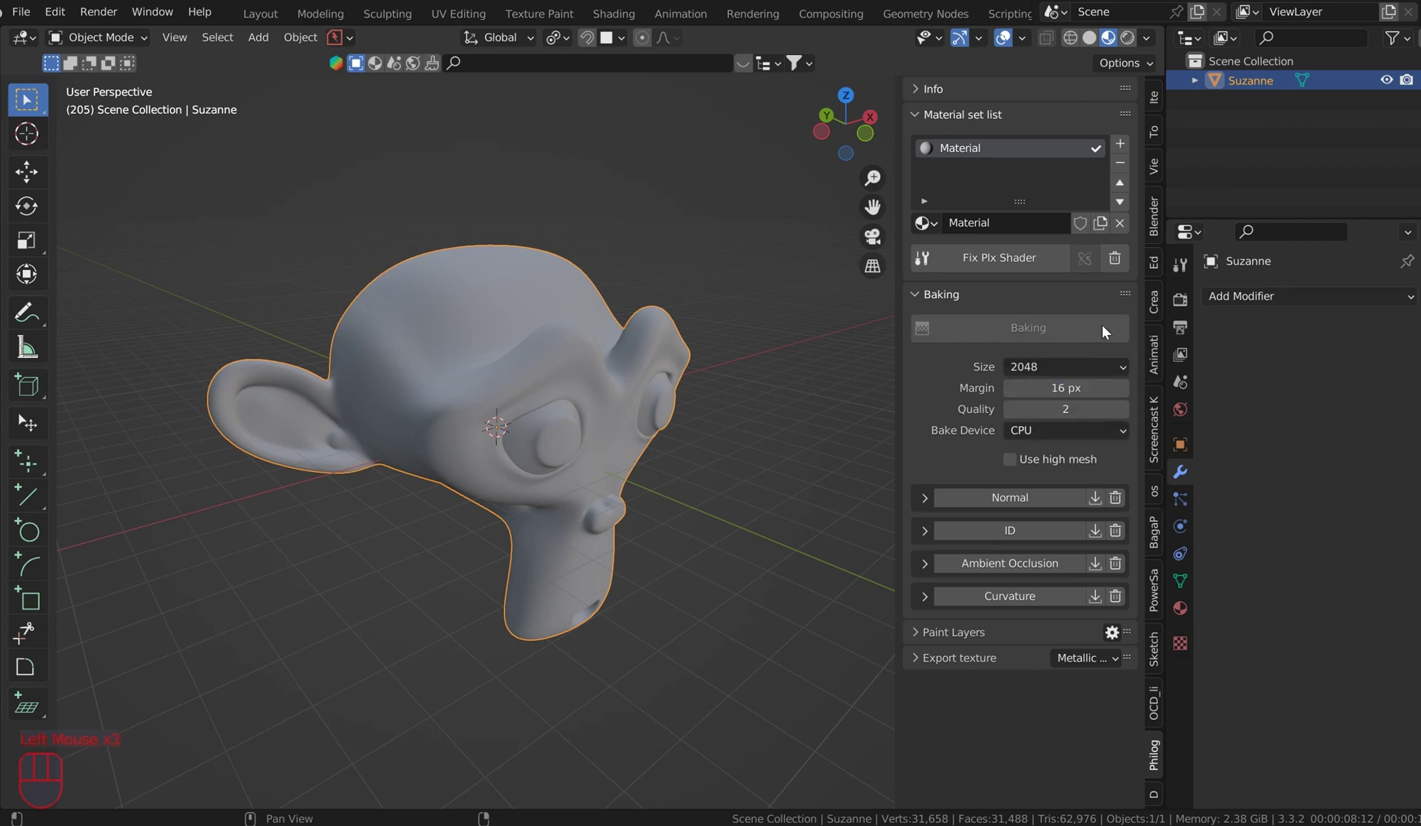
pyautogui.click(1031, 499)
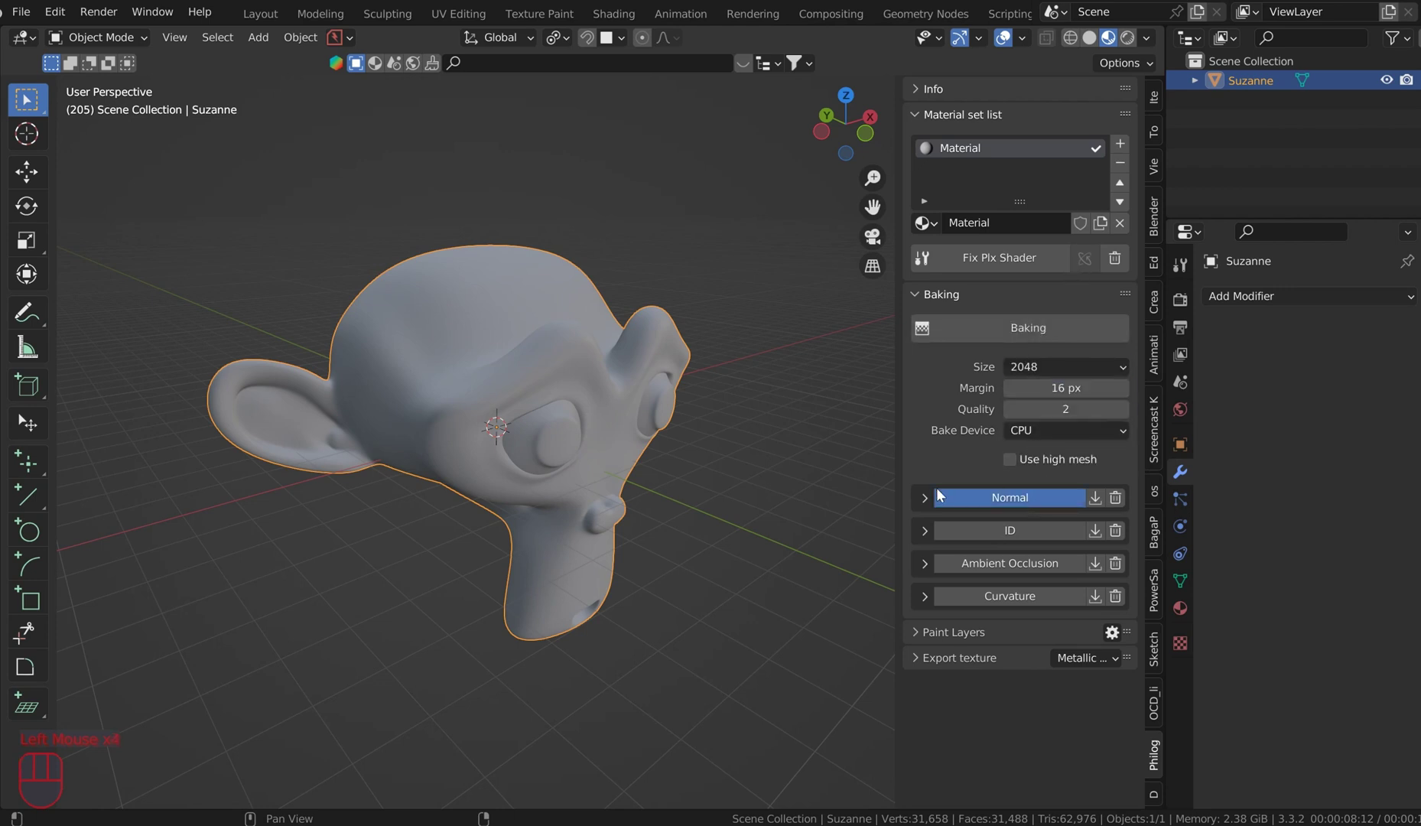
pyautogui.click(1020, 560)
pyautogui.click(1009, 595)
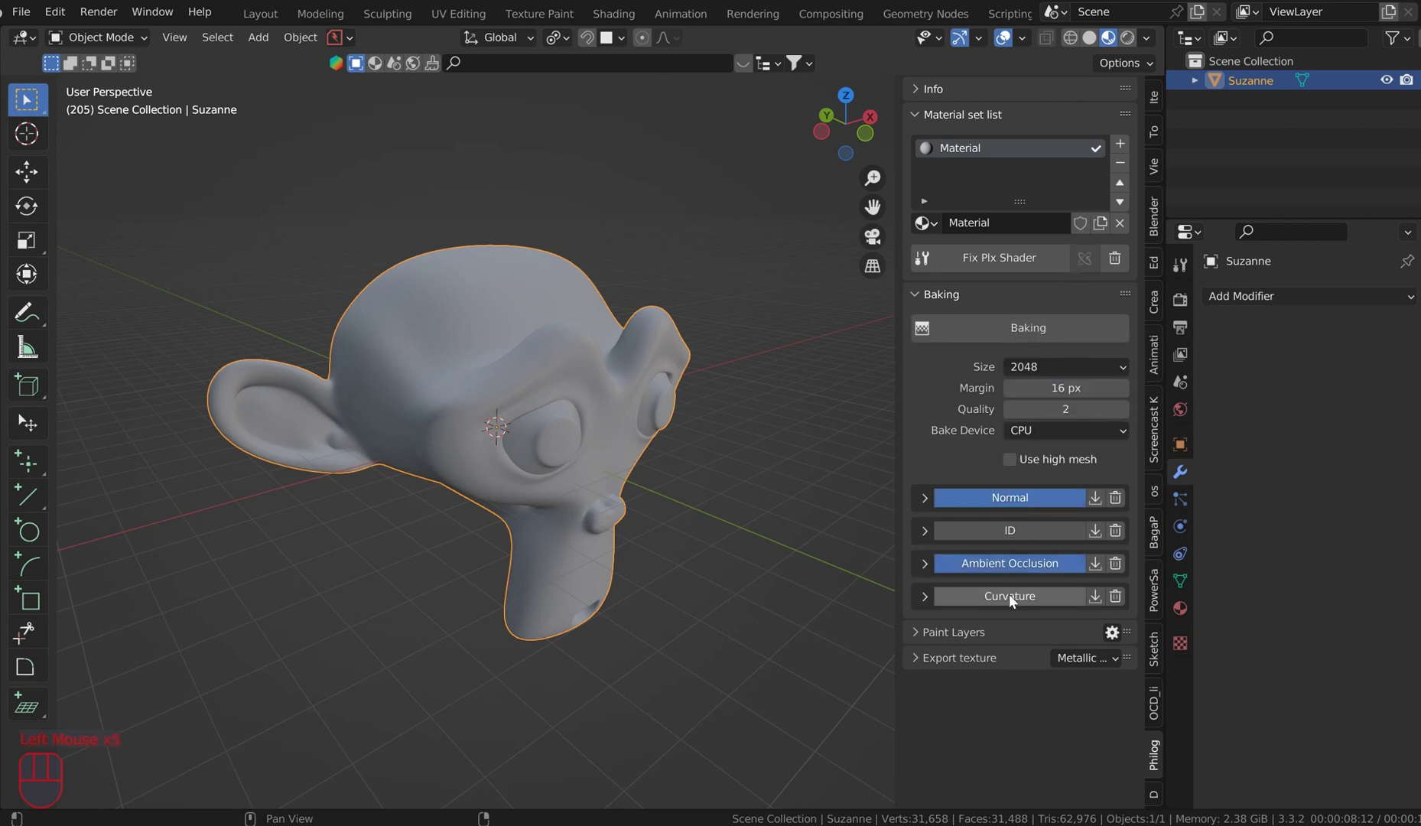
pyautogui.click(966, 330)
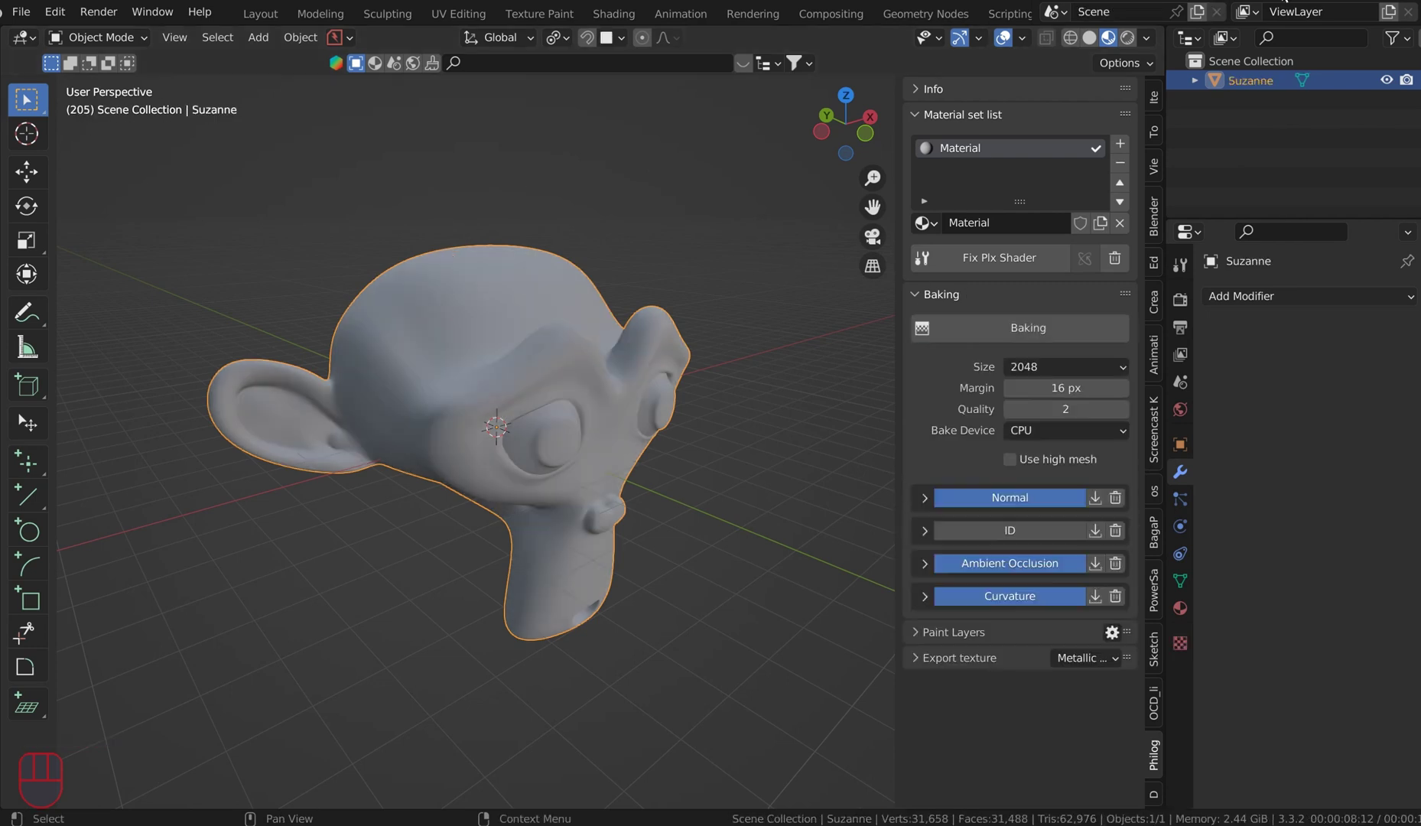
# Add a material paint layer and apply the Aluminium Pure preset to it
pyautogui.click(912, 292)
pyautogui.click(917, 321)
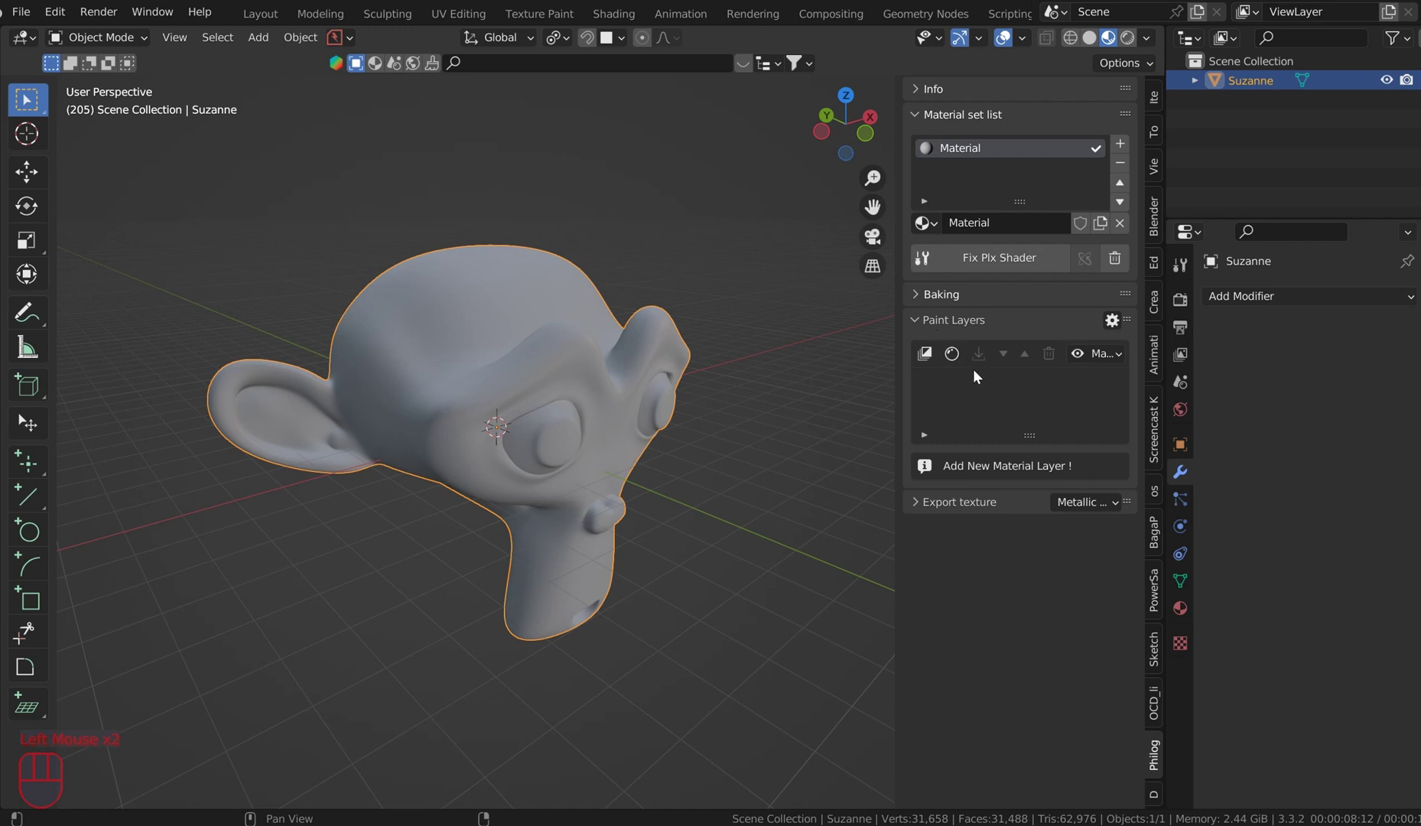
pyautogui.click(954, 352)
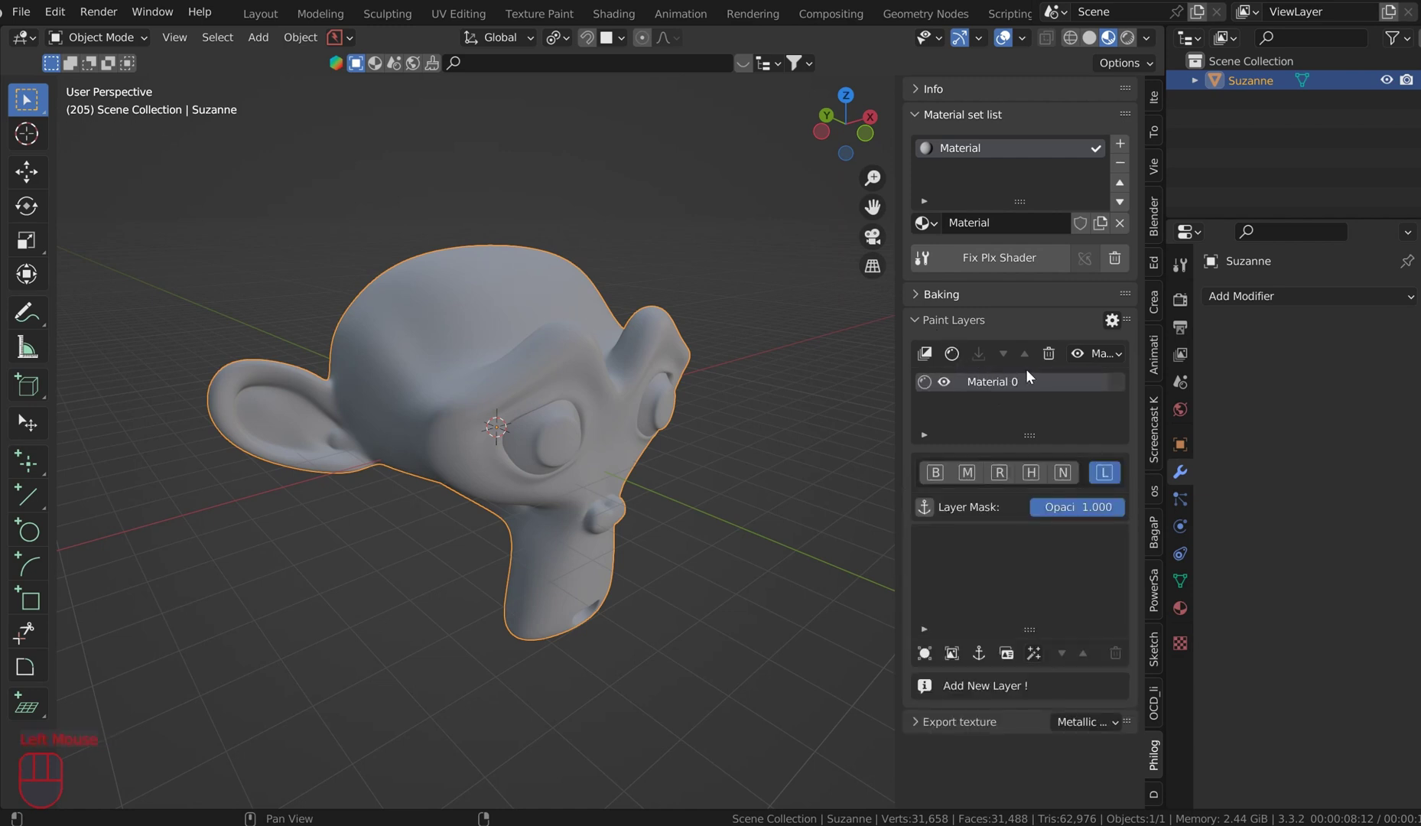
pyautogui.click(934, 473)
pyautogui.scroll(-4, 945, 499)
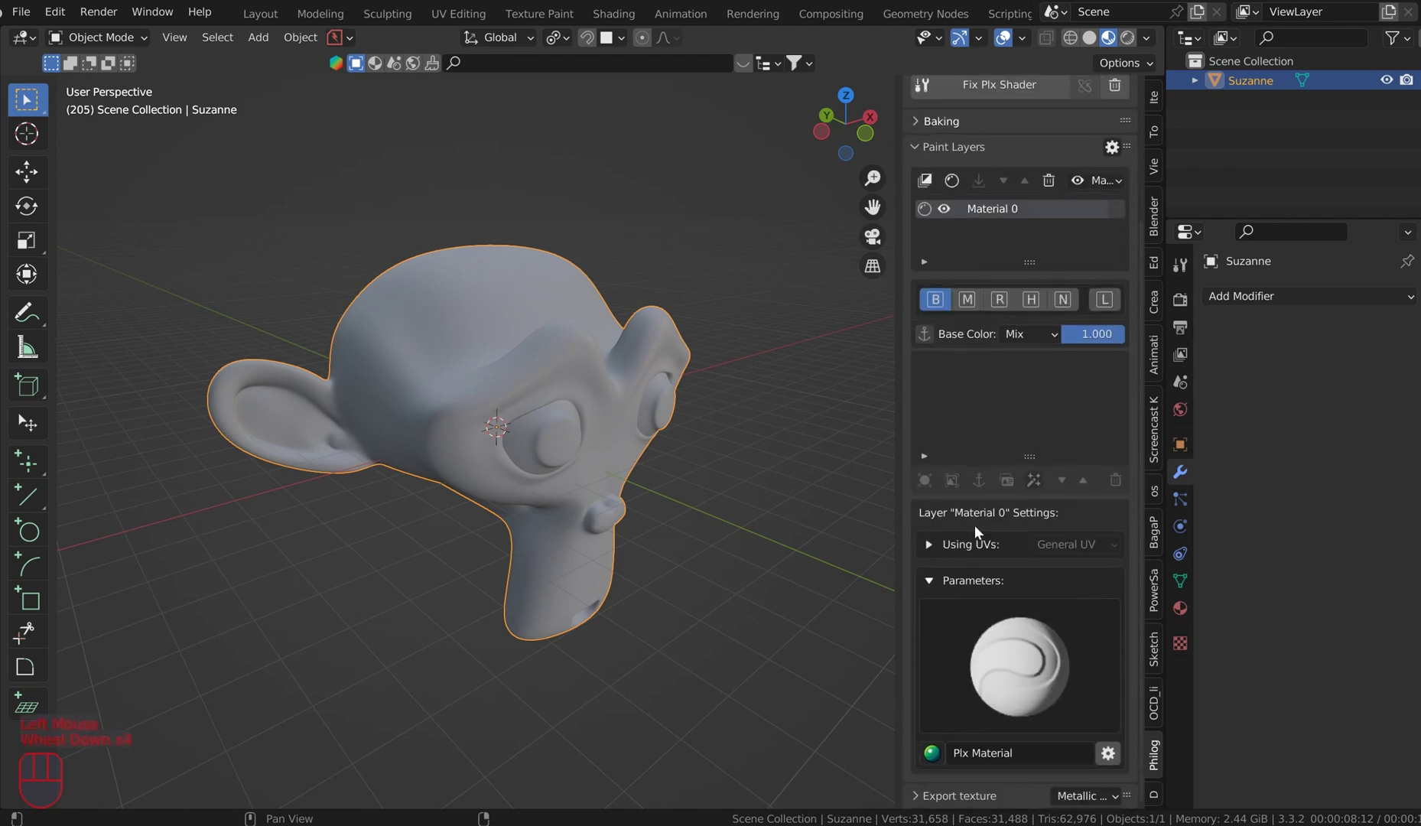
pyautogui.click(932, 731)
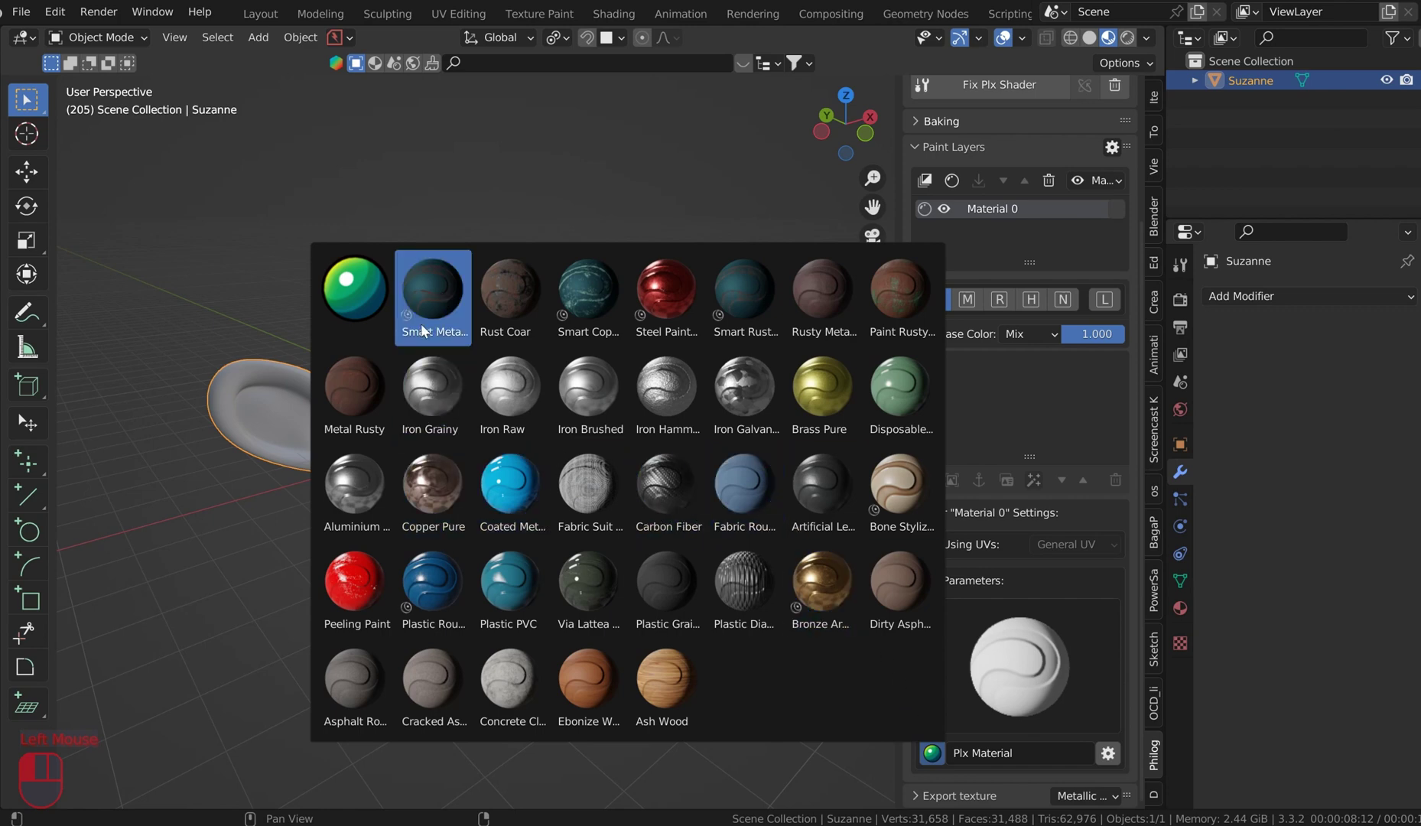
pyautogui.click(367, 499)
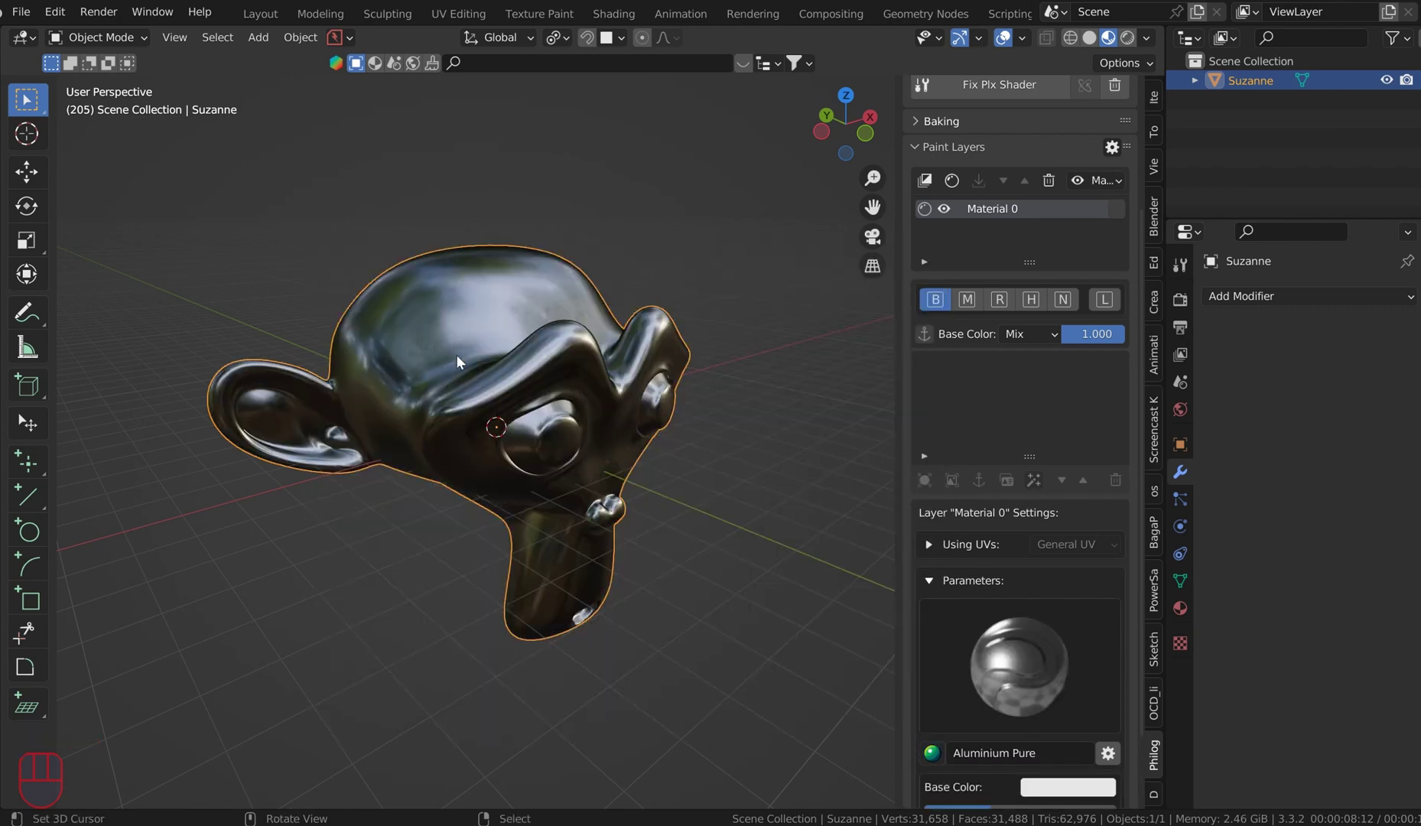
# Set the aluminium layer's roughness to 0.604 and tint its base color light cyan
pyautogui.moveTo(654, 264); pyautogui.dragTo(688, 291, button='middle')
pyautogui.scroll(-3, 1018, 620)
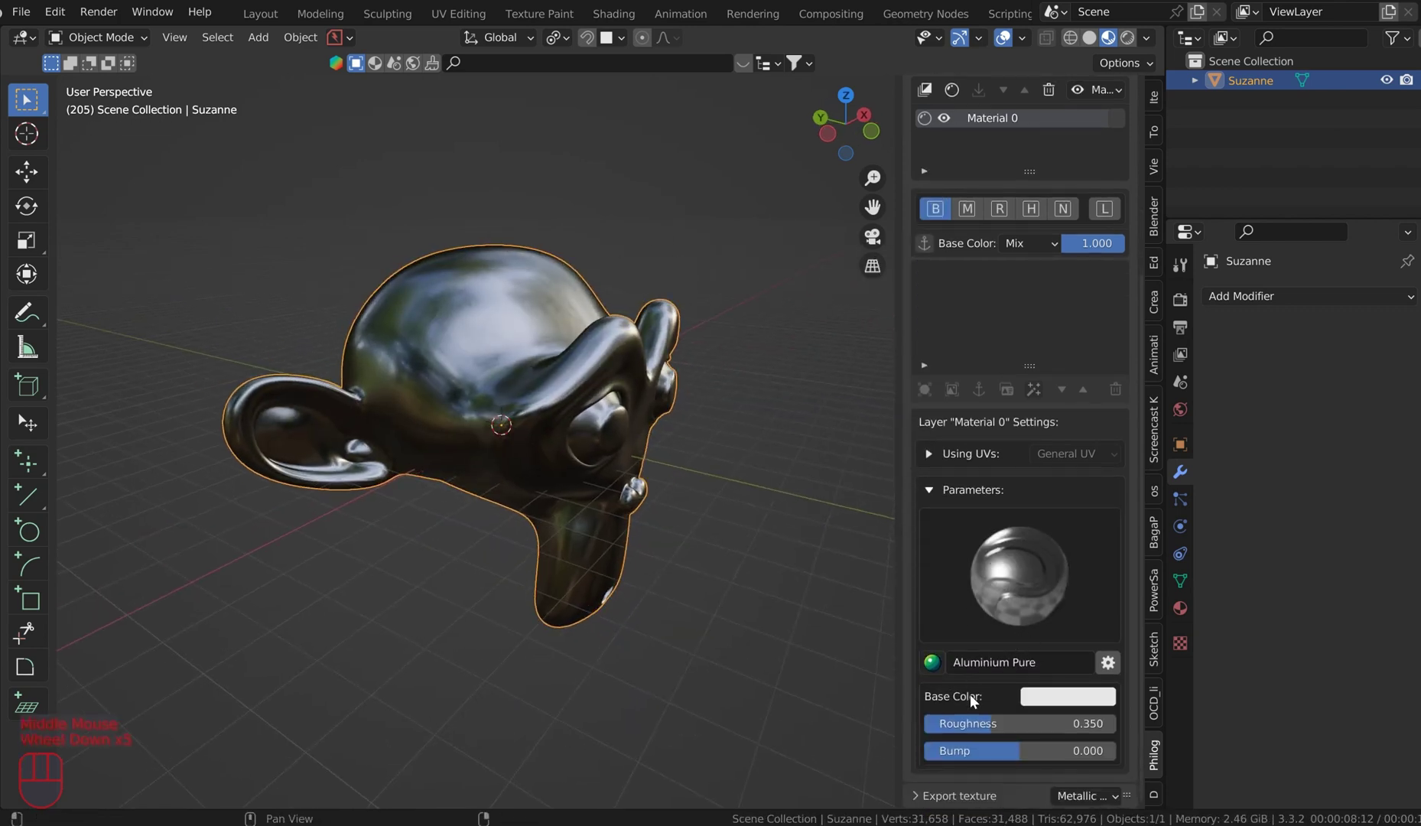
pyautogui.moveTo(971, 723)
pyautogui.mouseDown()
pyautogui.moveTo(1052, 723)
pyautogui.moveTo(1024, 723)
pyautogui.mouseUp()
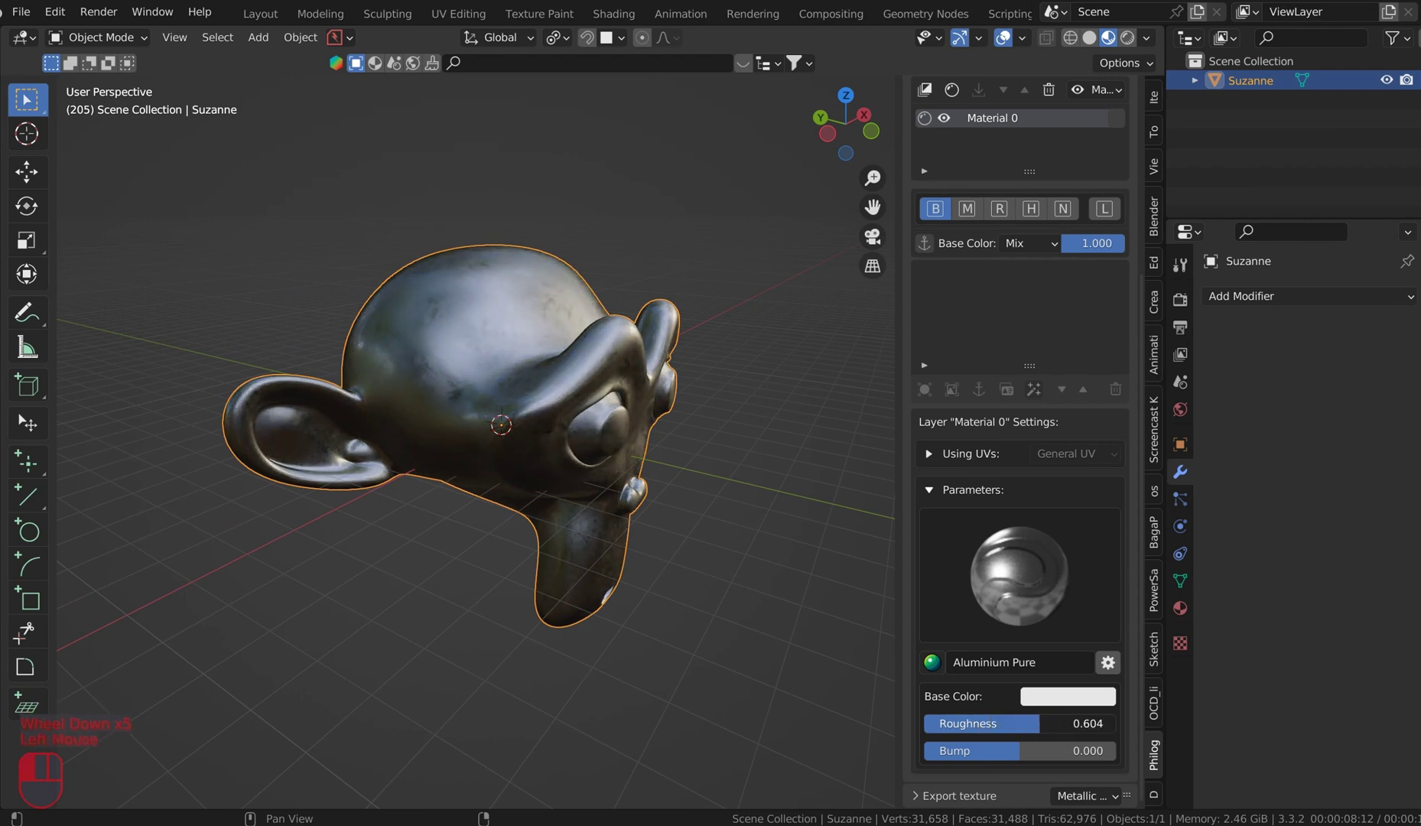
pyautogui.click(1045, 693)
pyautogui.moveTo(1090, 494); pyautogui.dragTo(1104, 476)
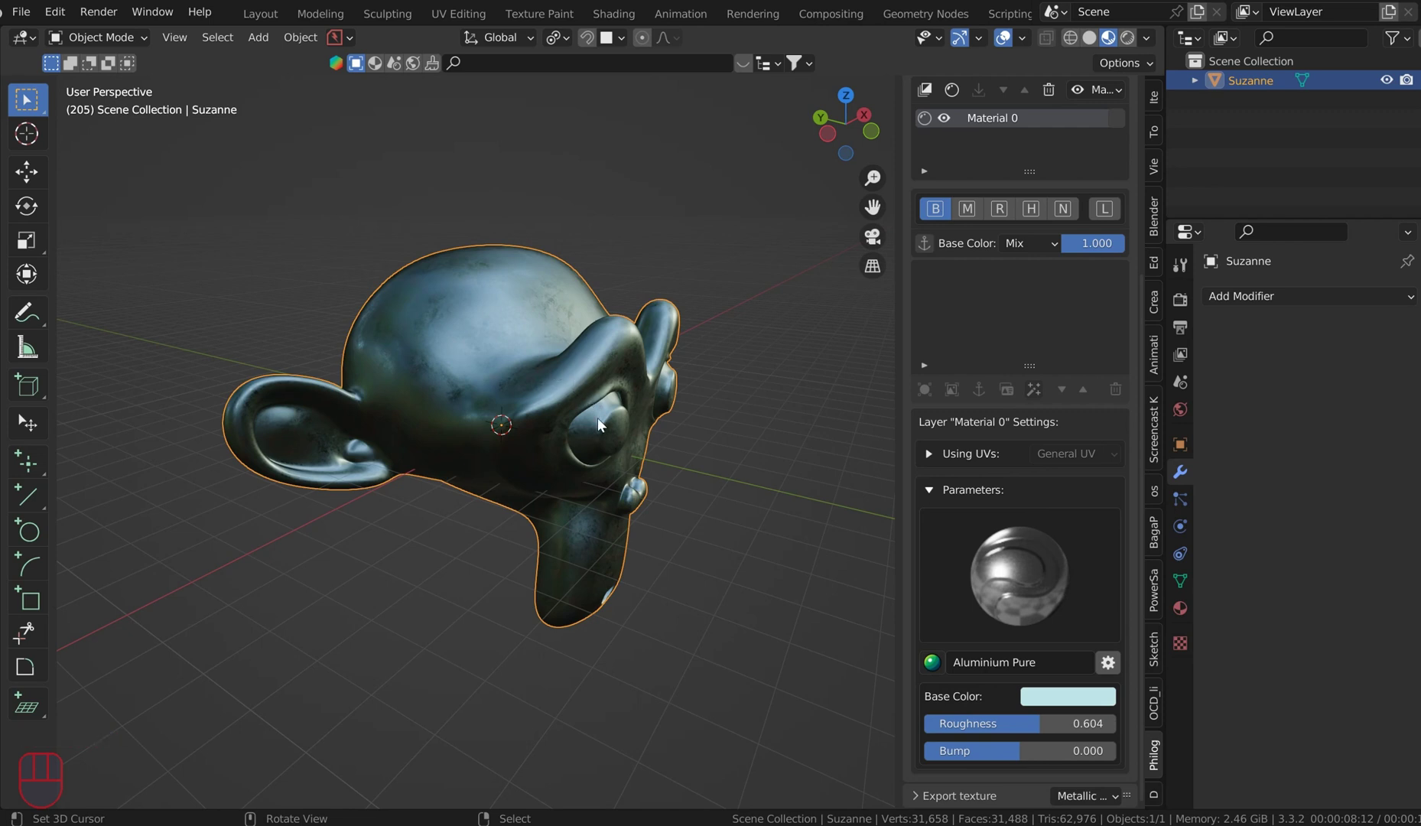
pyautogui.scroll(2, 597, 418)
pyautogui.scroll(1, 601, 410)
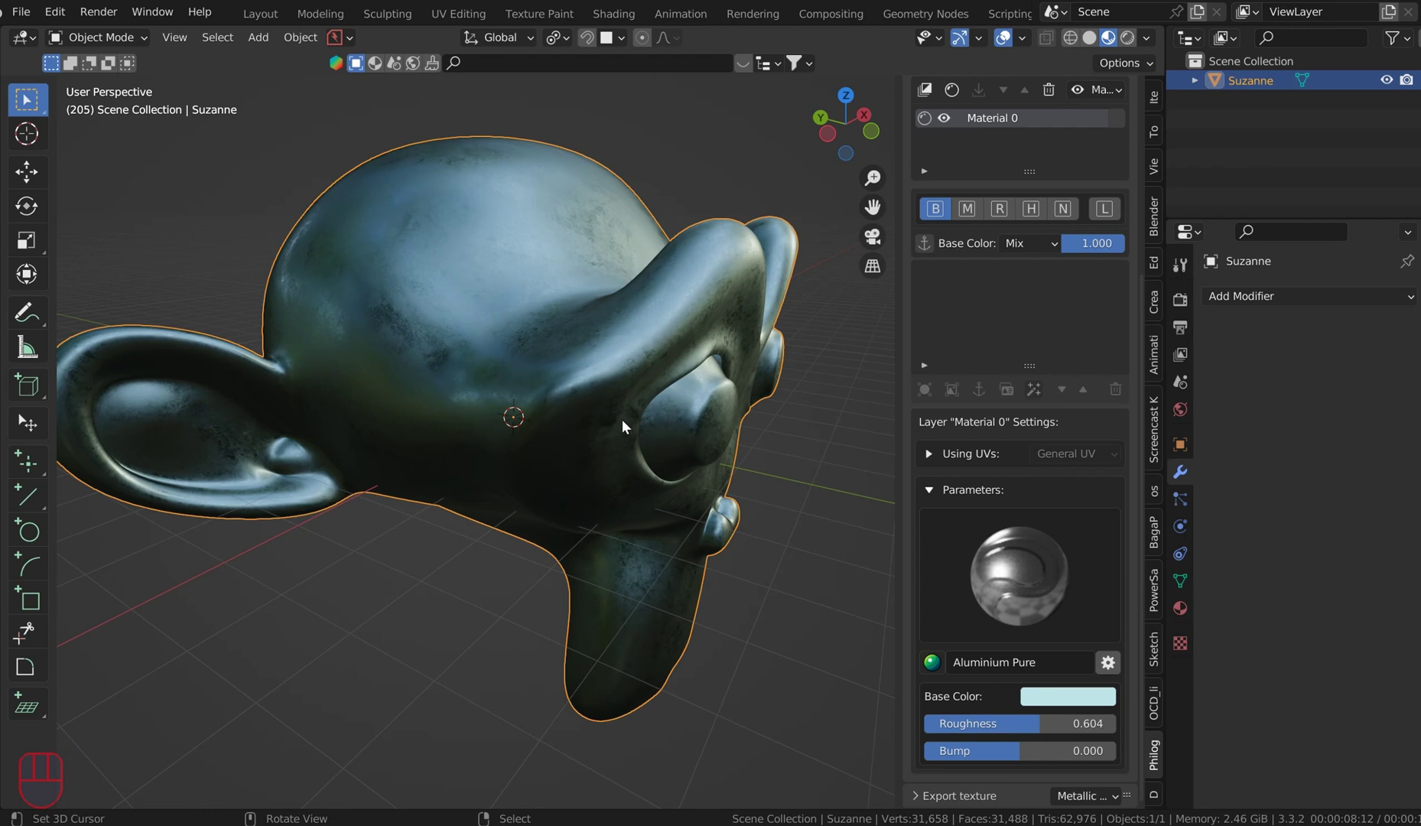
# Rotate the environment lighting around Suzanne and view the head from the front
pyautogui.keyDown('alt'); pyautogui.moveTo(601, 415); pyautogui.dragTo(833, 383, button='right'); pyautogui.keyUp('alt')
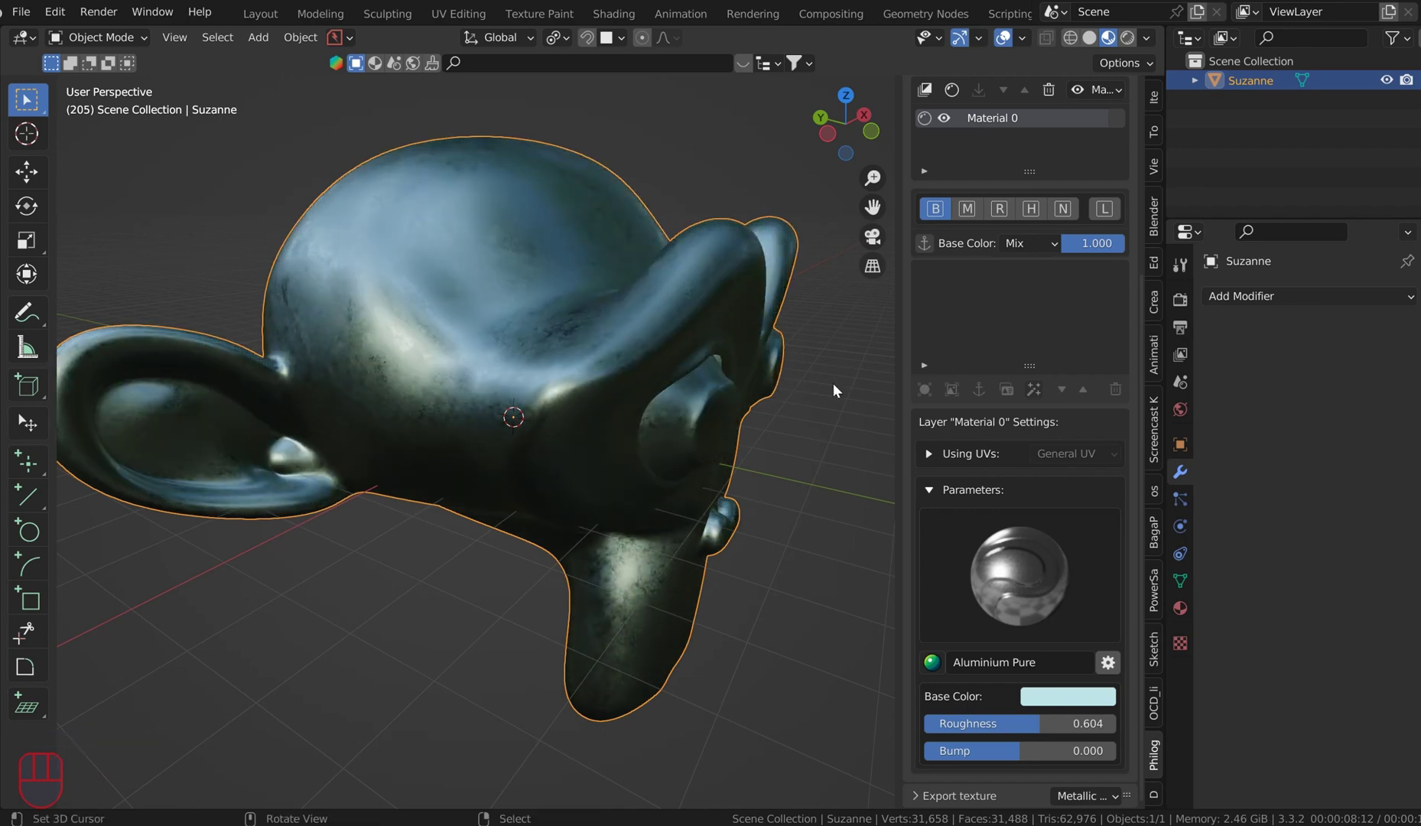
pyautogui.rightClick(834, 384)
pyautogui.moveTo(833, 383); pyautogui.dragTo(744, 376, button='middle')
pyautogui.keyDown('alt'); pyautogui.moveTo(744, 376); pyautogui.dragTo(536, 379, button='right'); pyautogui.keyUp('alt')
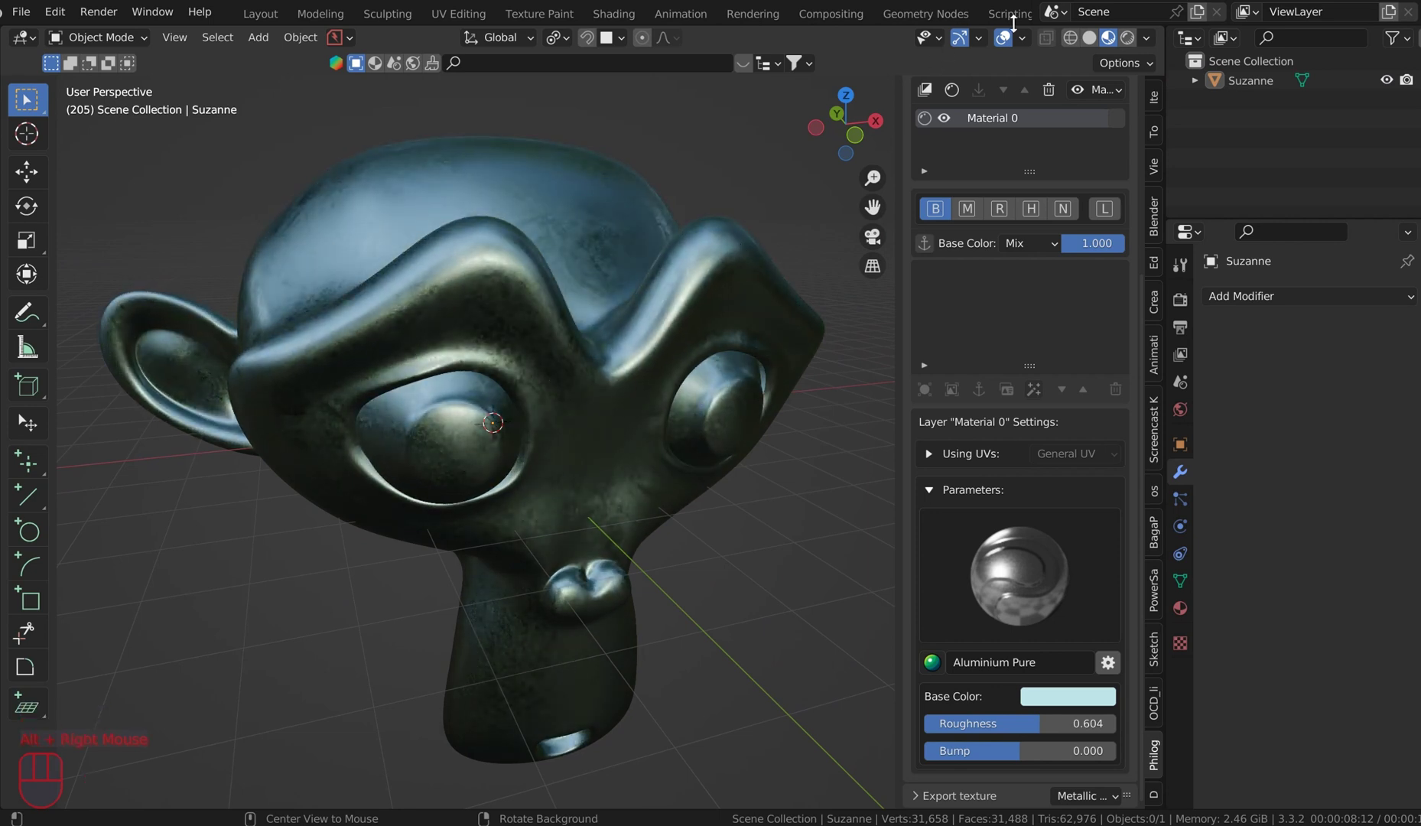
pyautogui.click(1145, 38)
pyautogui.click(1130, 198)
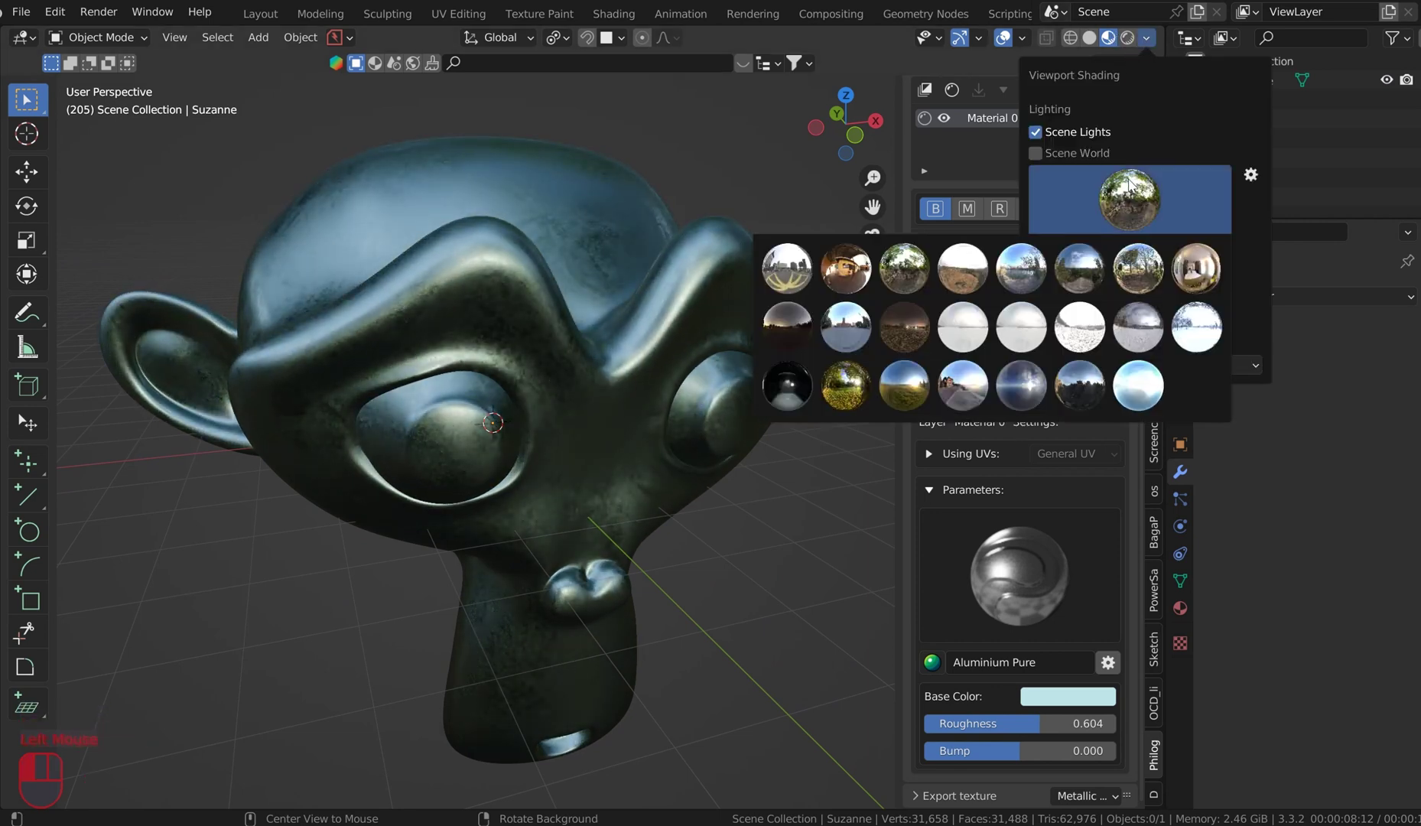
pyautogui.click(1137, 384)
pyautogui.moveTo(733, 309); pyautogui.dragTo(701, 310, button='middle')
pyautogui.keyDown('alt'); pyautogui.moveTo(700, 310); pyautogui.dragTo(617, 347, button='right'); pyautogui.keyUp('alt')
pyautogui.moveTo(617, 348); pyautogui.dragTo(653, 321, button='middle')
pyautogui.scroll(2, 654, 315)
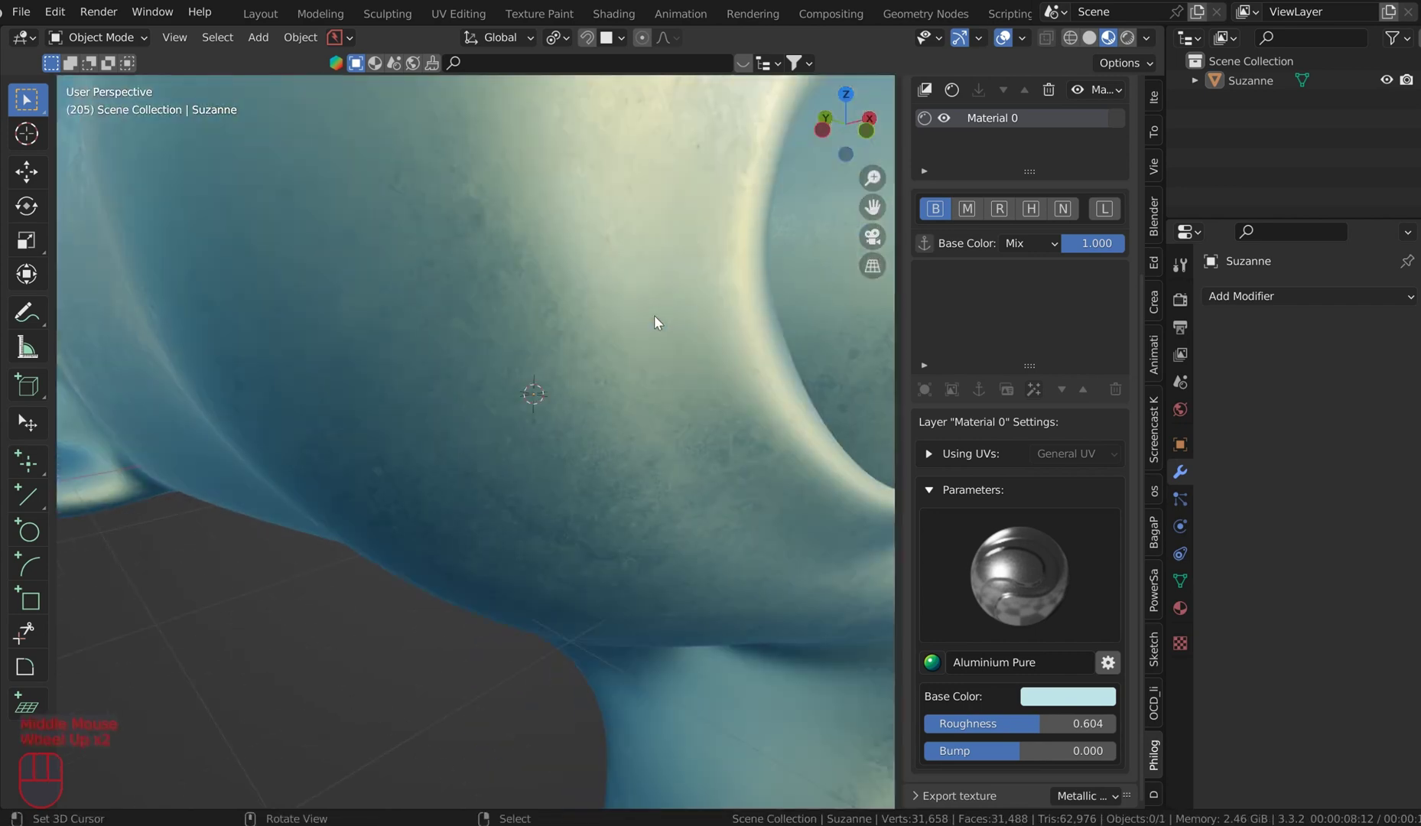
pyautogui.scroll(-1, 654, 315)
pyautogui.keyDown('alt'); pyautogui.moveTo(623, 313); pyautogui.dragTo(612, 239, button='right'); pyautogui.keyUp('alt')
pyautogui.scroll(-2, 609, 252)
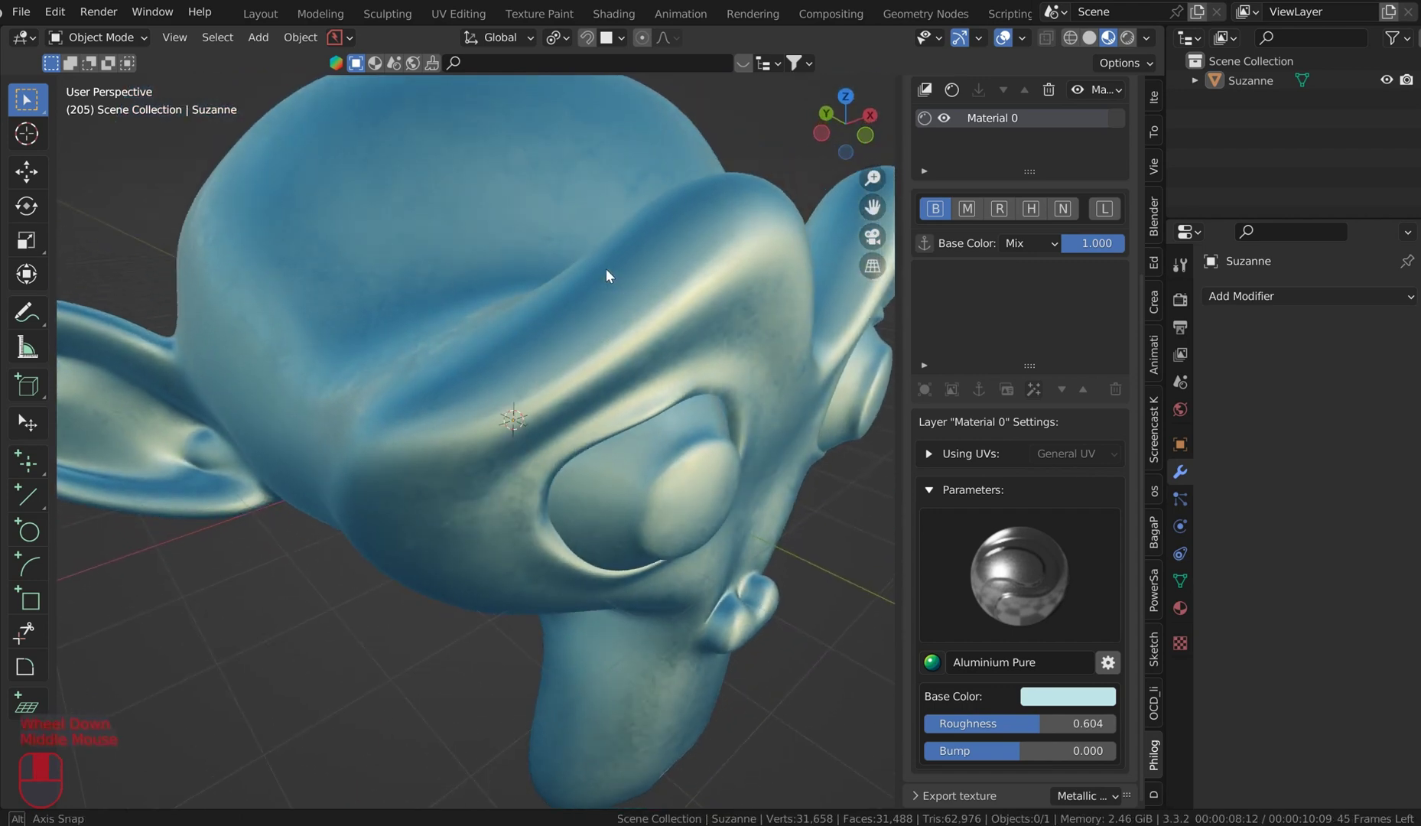
pyautogui.moveTo(629, 447); pyautogui.dragTo(543, 341, button='middle')
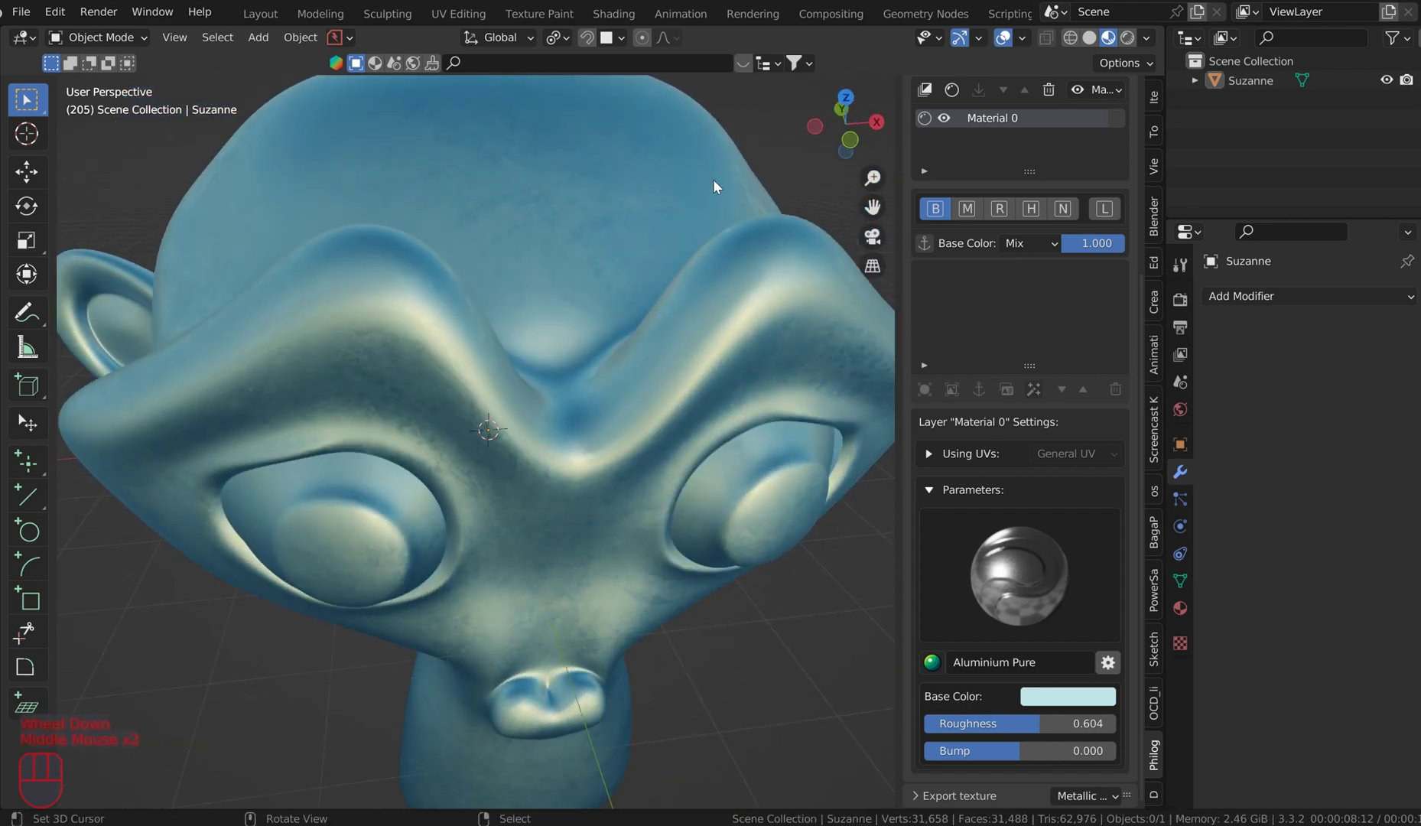
pyautogui.scroll(-2, 677, 299)
pyautogui.moveTo(676, 298); pyautogui.dragTo(716, 300, button='middle')
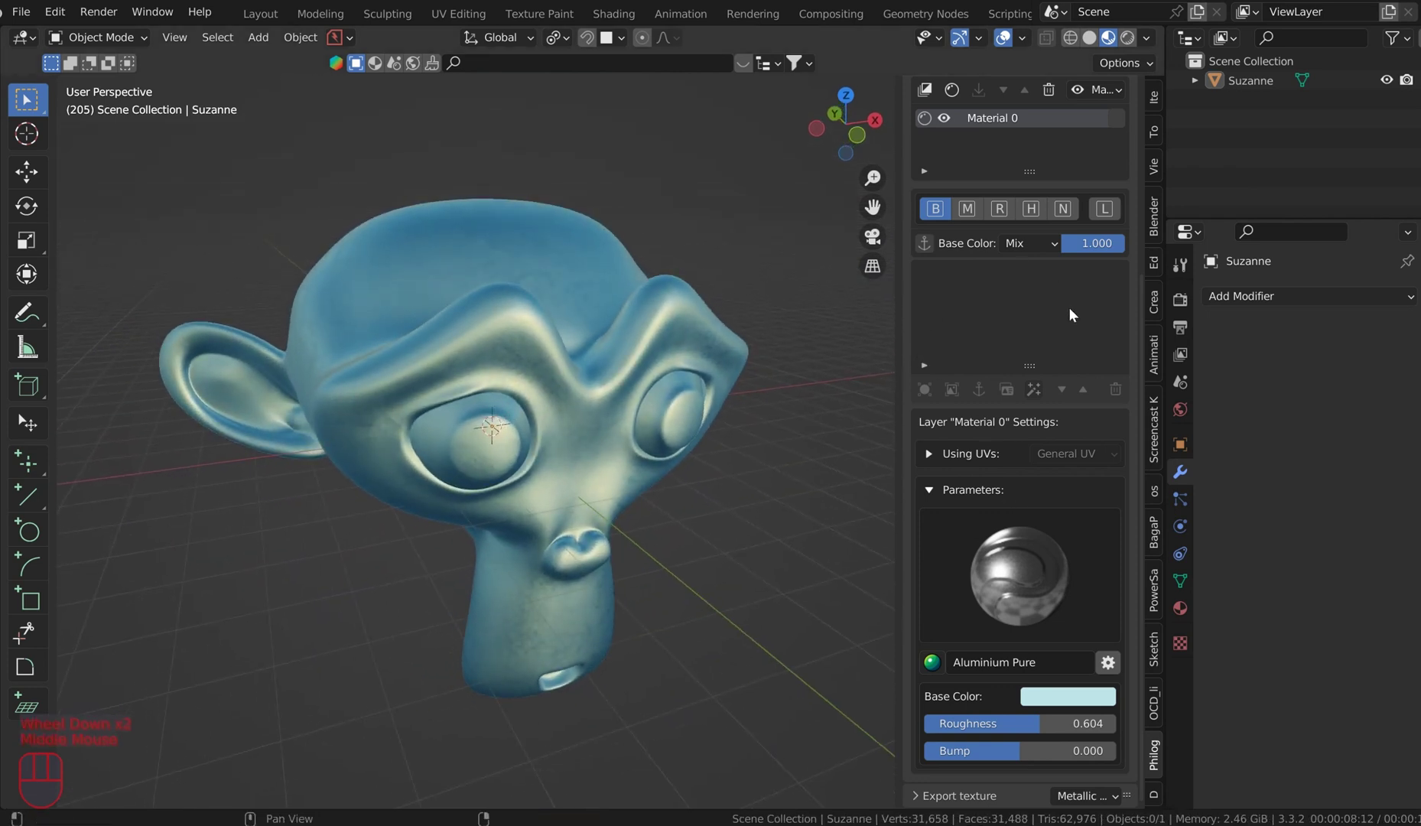
# Add a new black 2048 px image layer to the aluminium layer's mask
pyautogui.click(1105, 211)
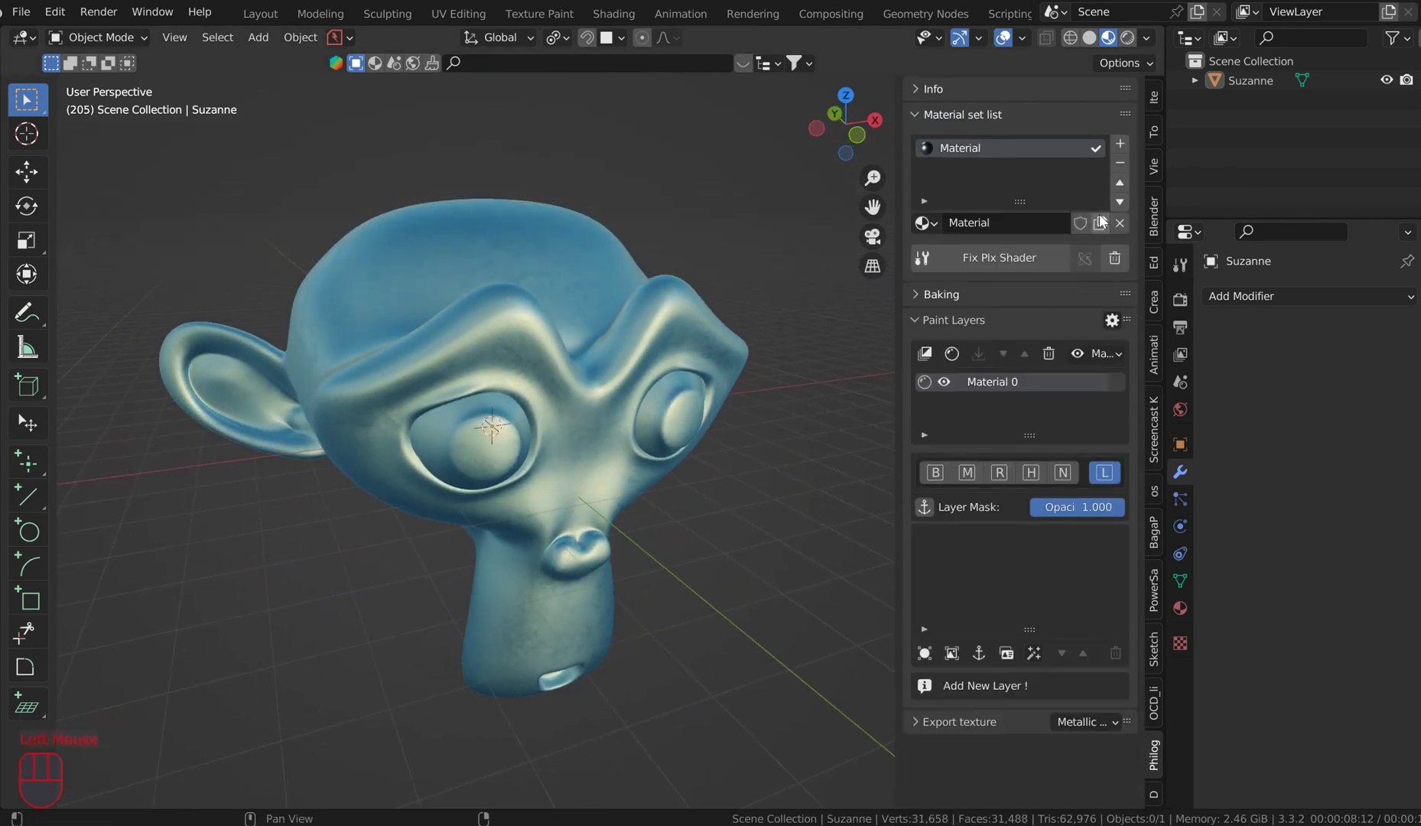
pyautogui.click(950, 652)
pyautogui.scroll(-3, 962, 540)
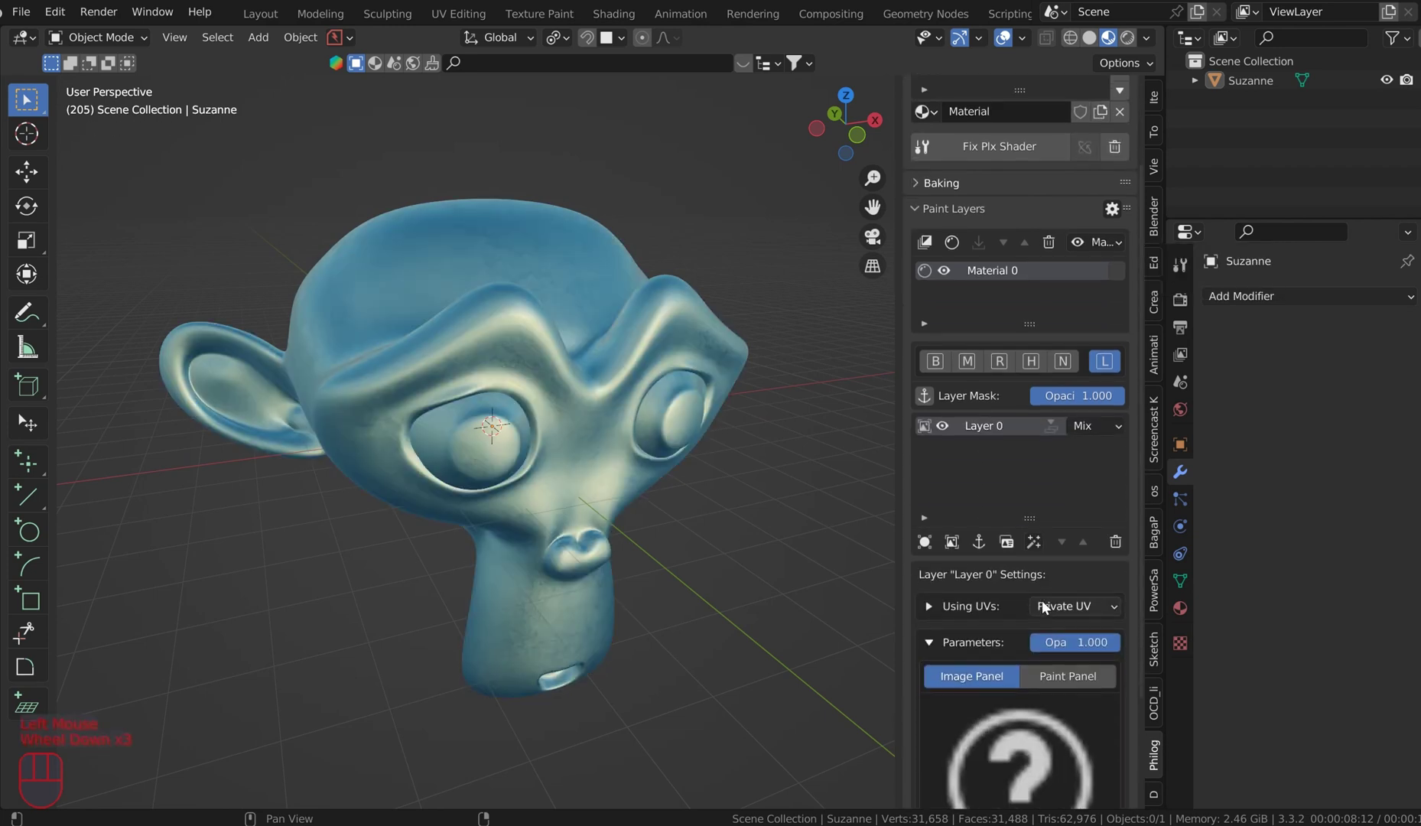
pyautogui.scroll(-2, 956, 540)
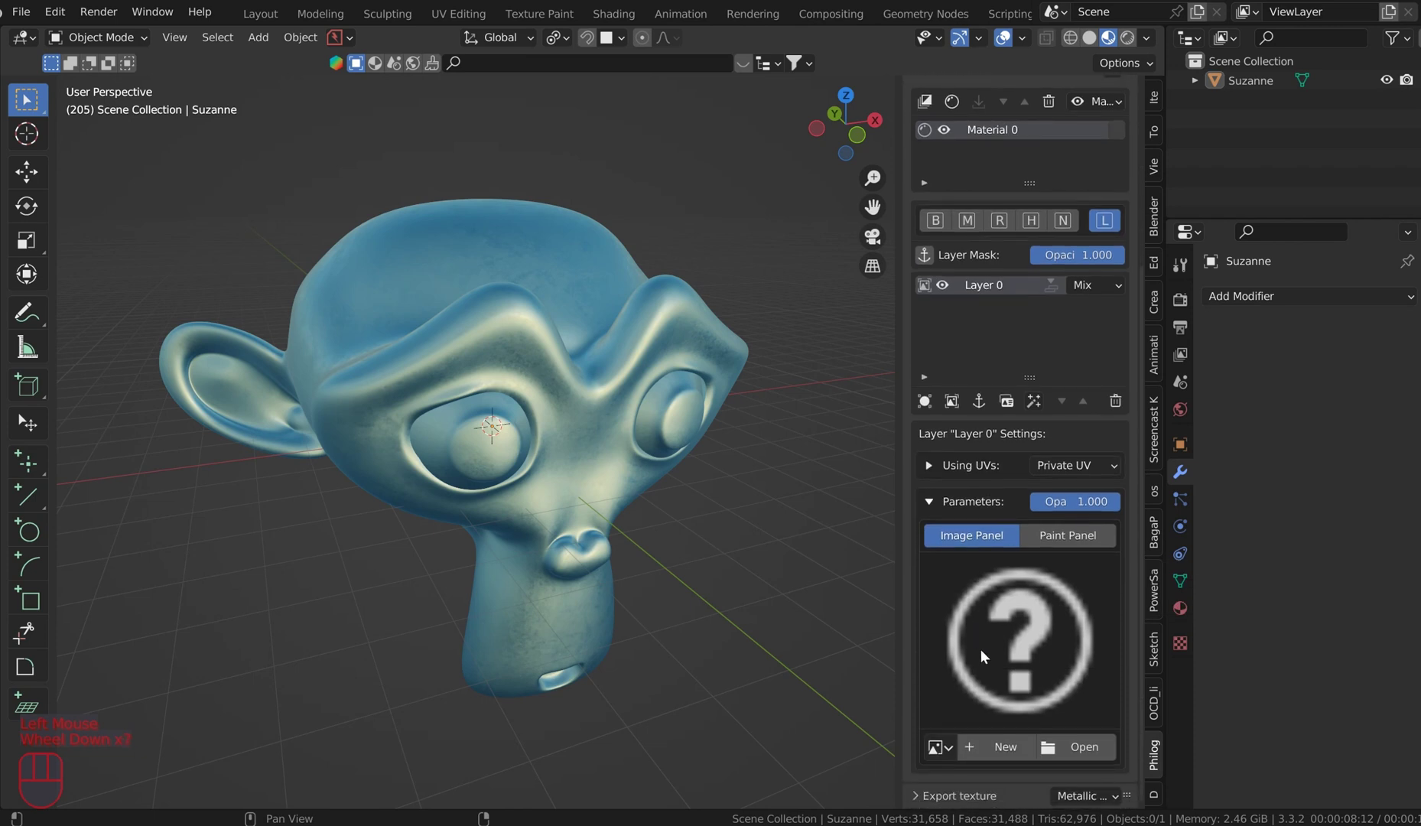
pyautogui.click(1006, 747)
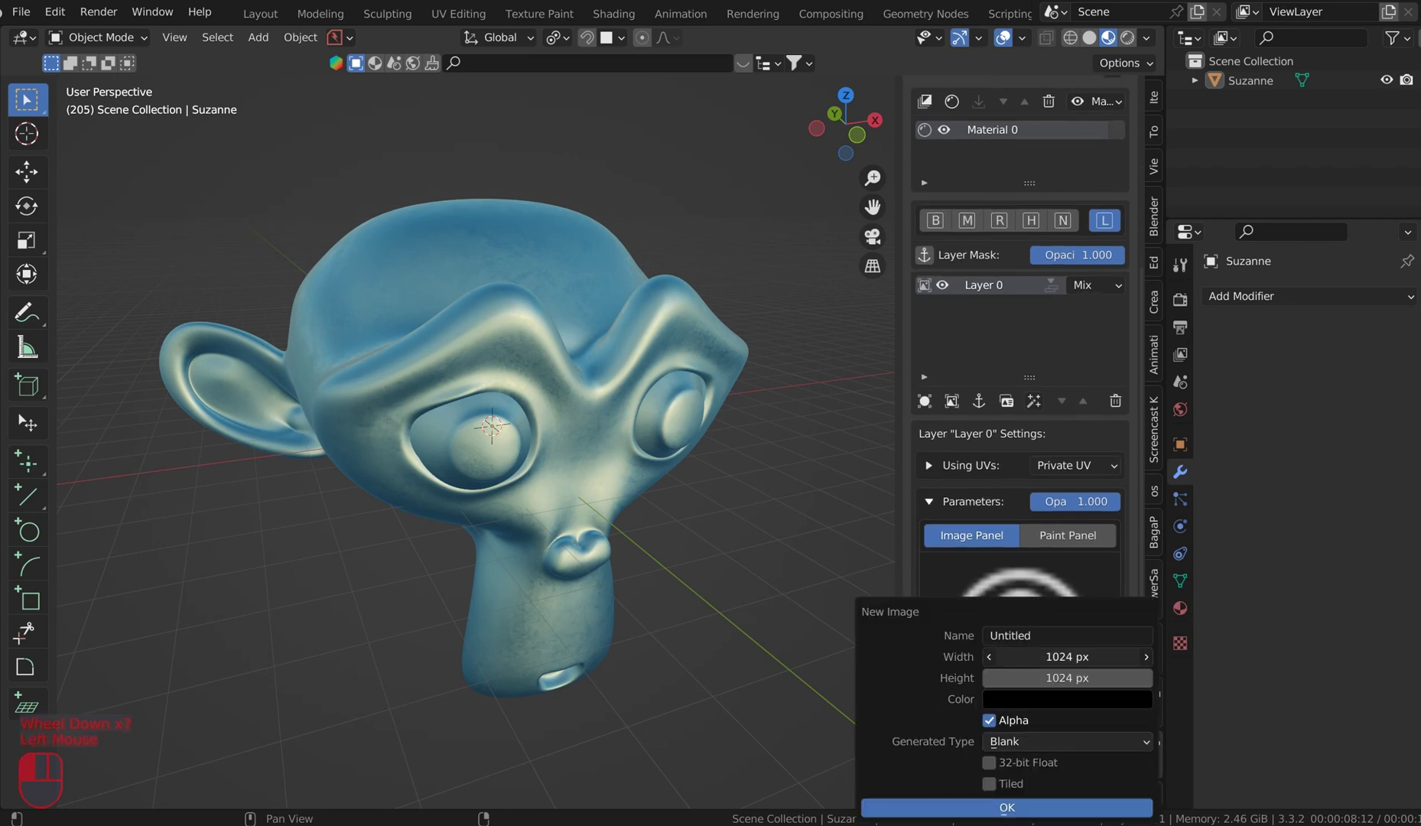
pyautogui.click(1075, 658)
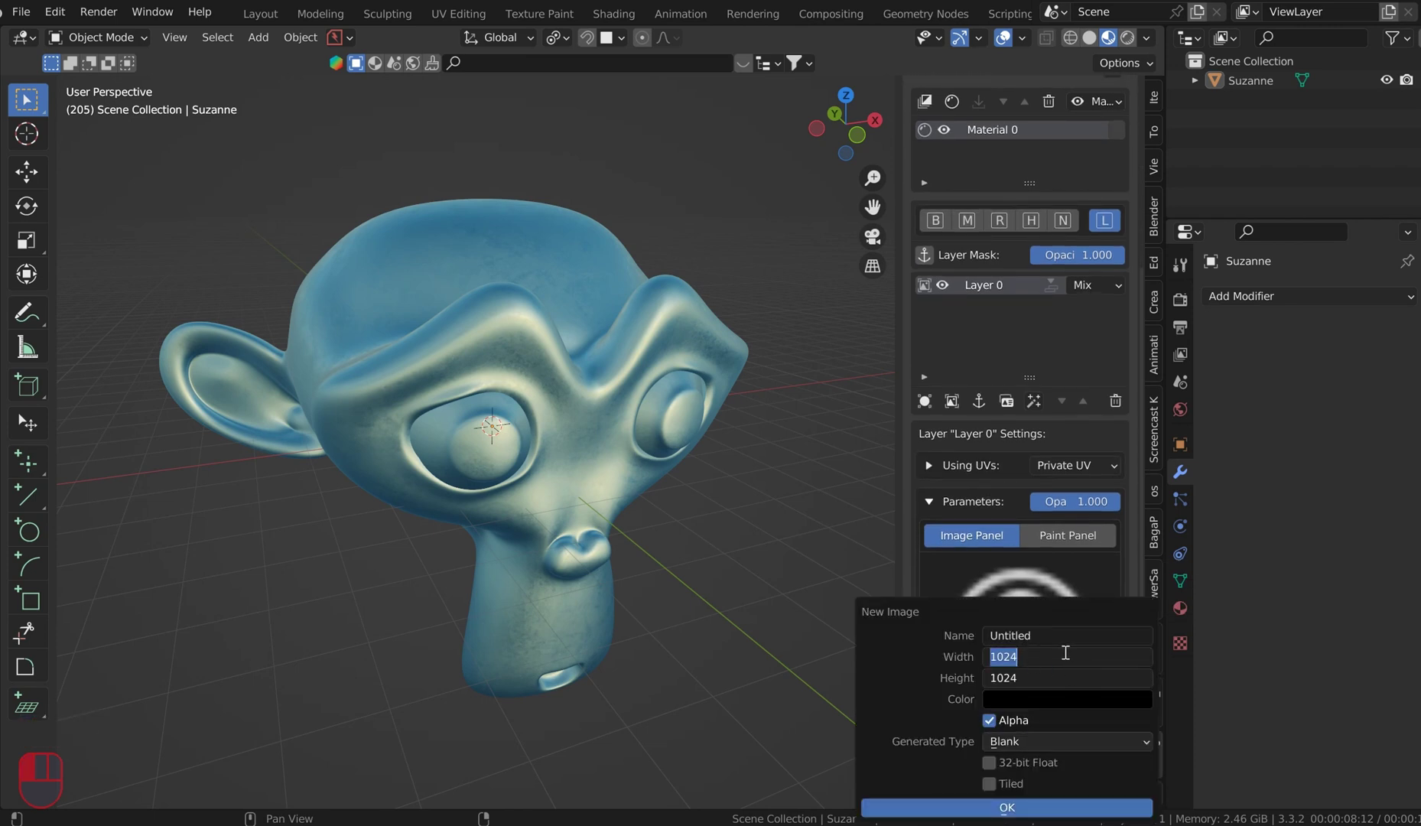
pyautogui.click(1064, 656)
pyautogui.press('shift')
pyautogui.press('Return')
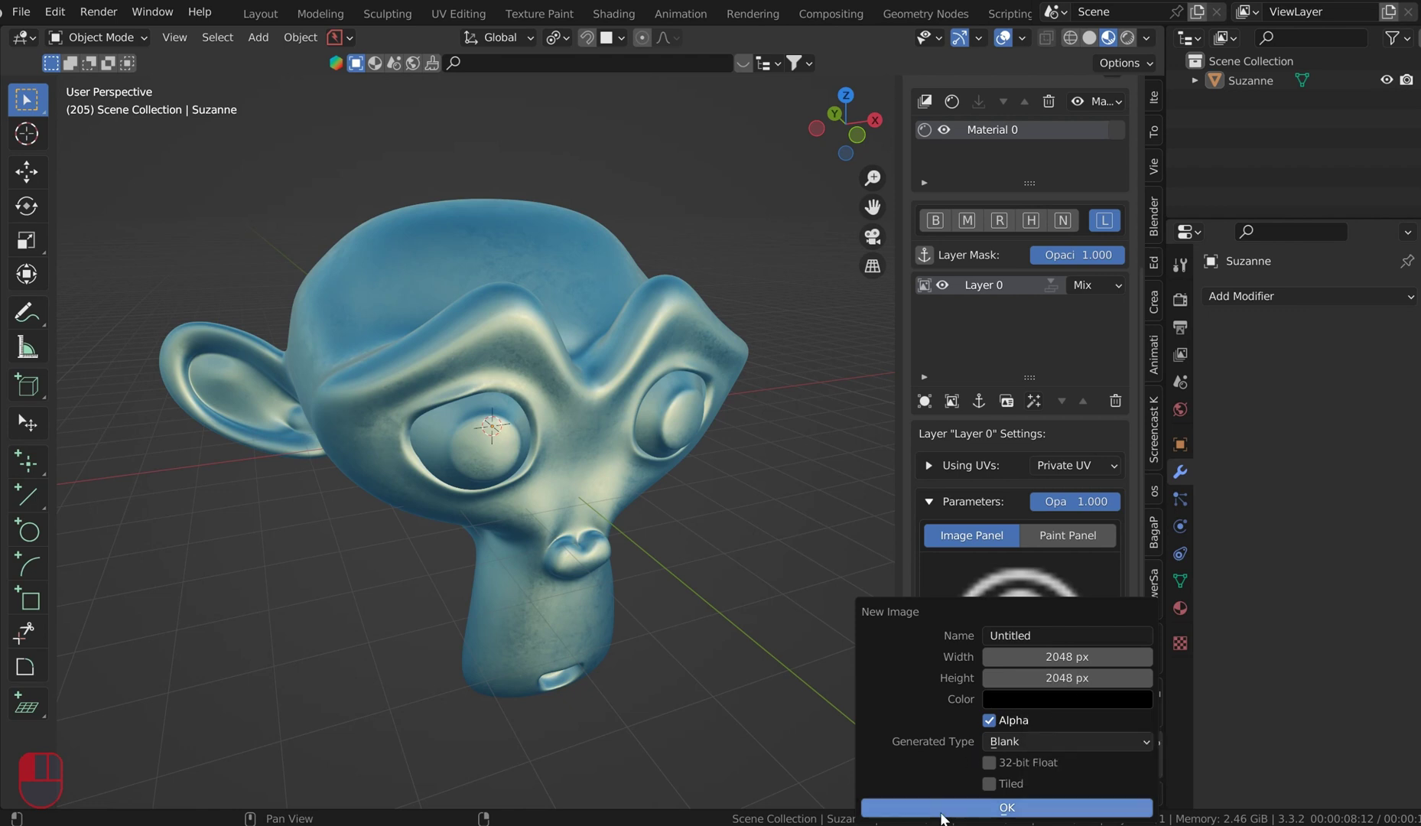
pyautogui.click(882, 808)
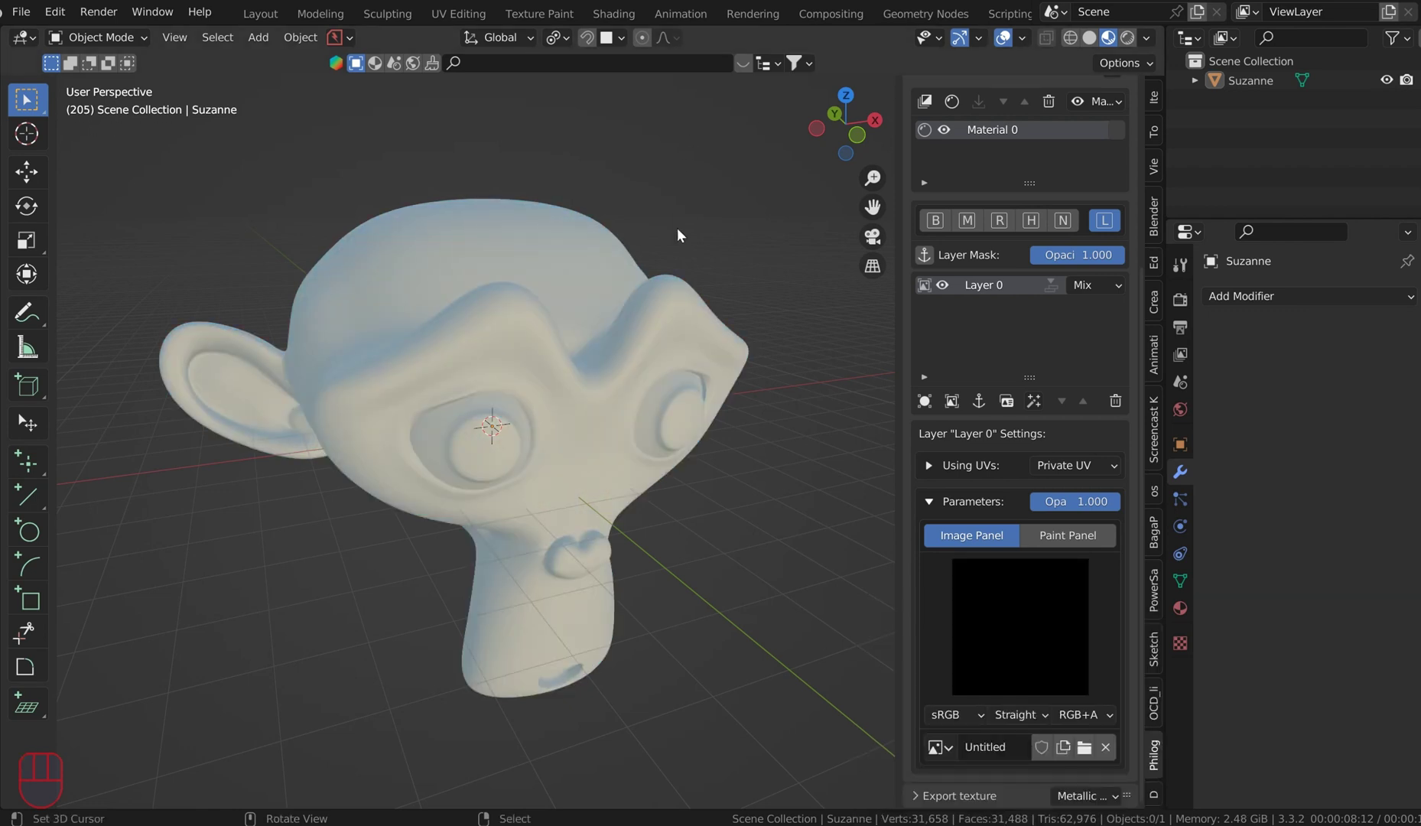
# Return to the base colour channel and add a new material layer above the base
pyautogui.scroll(3, 654, 314)
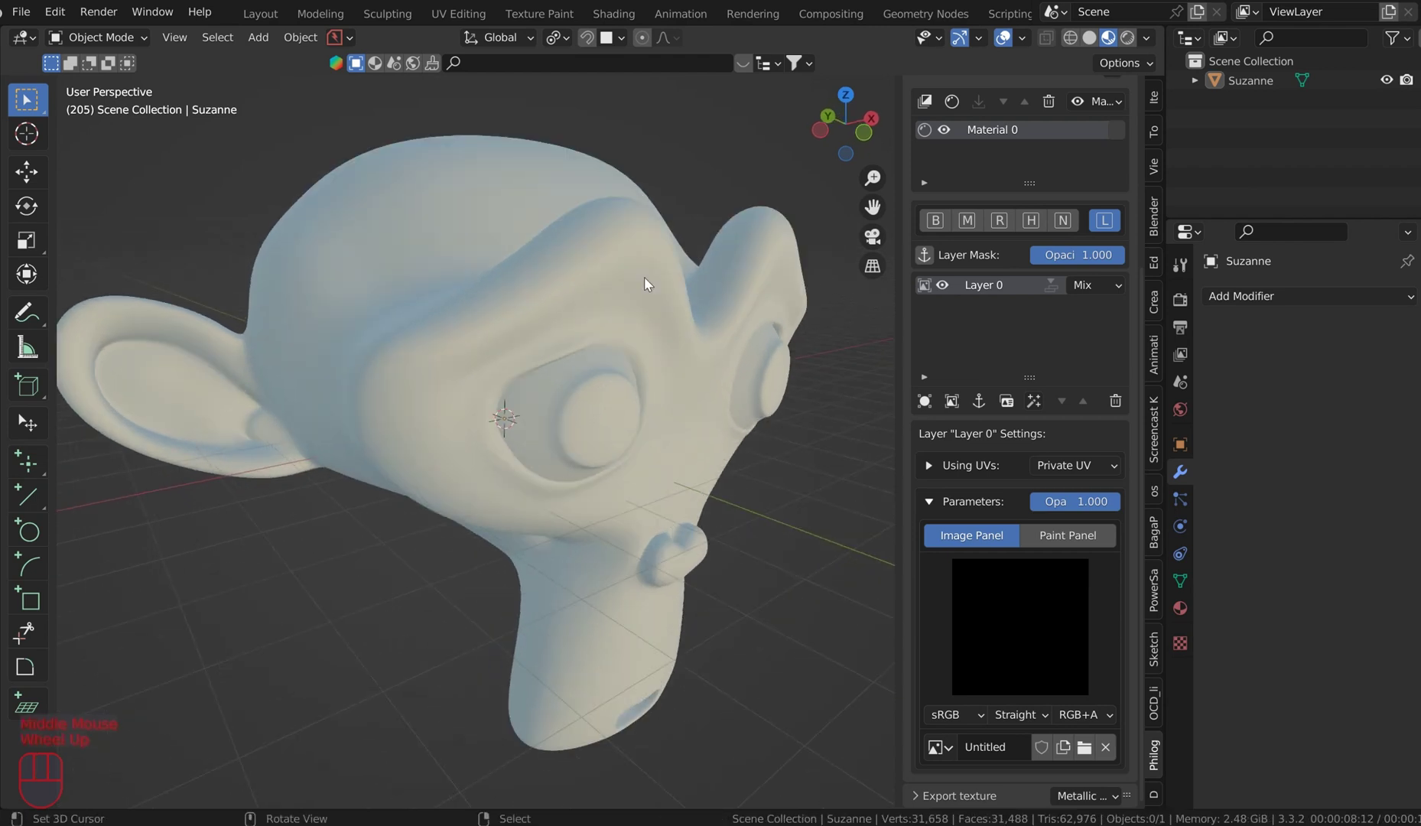
pyautogui.moveTo(529, 293); pyautogui.dragTo(568, 307, button='middle')
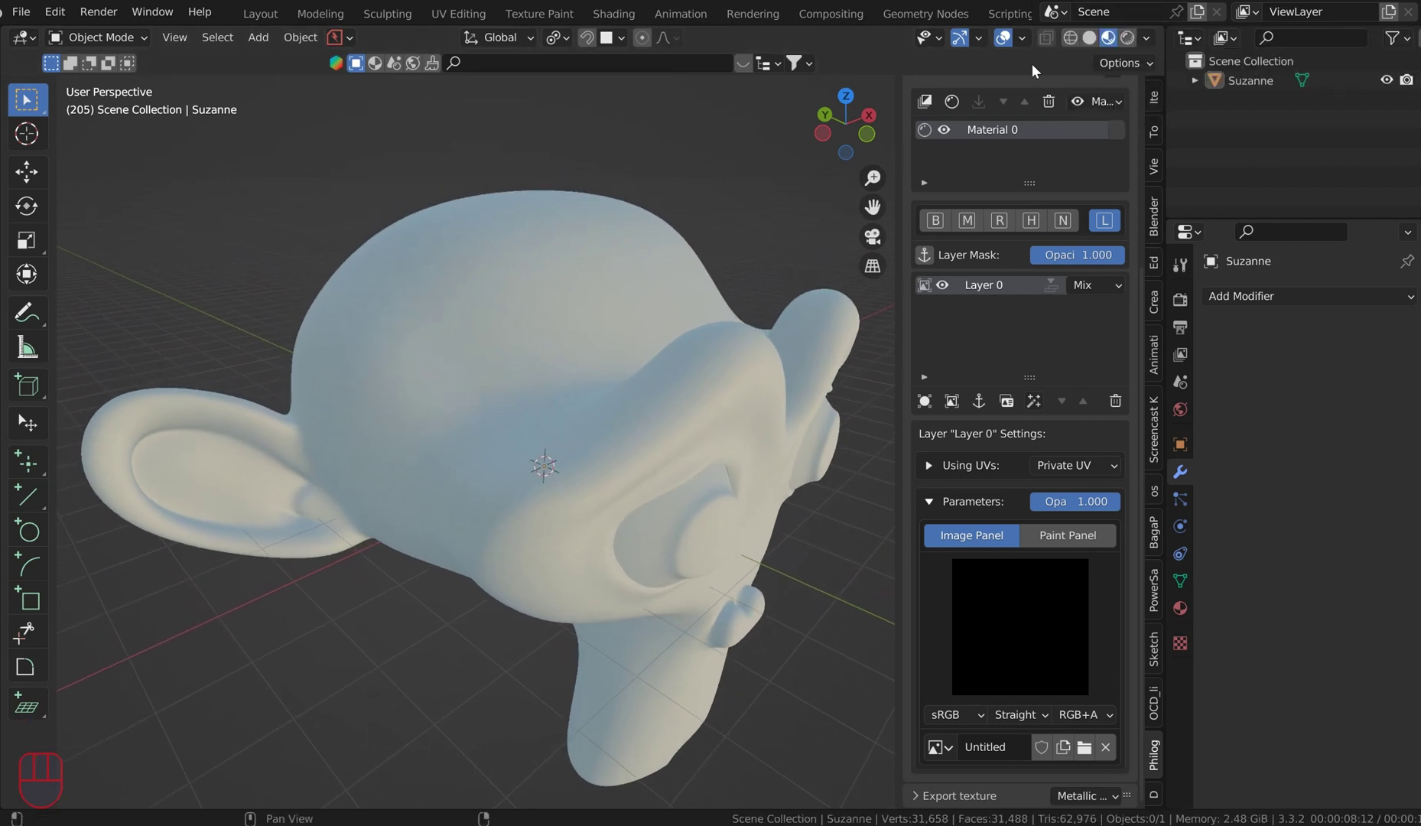
pyautogui.click(930, 223)
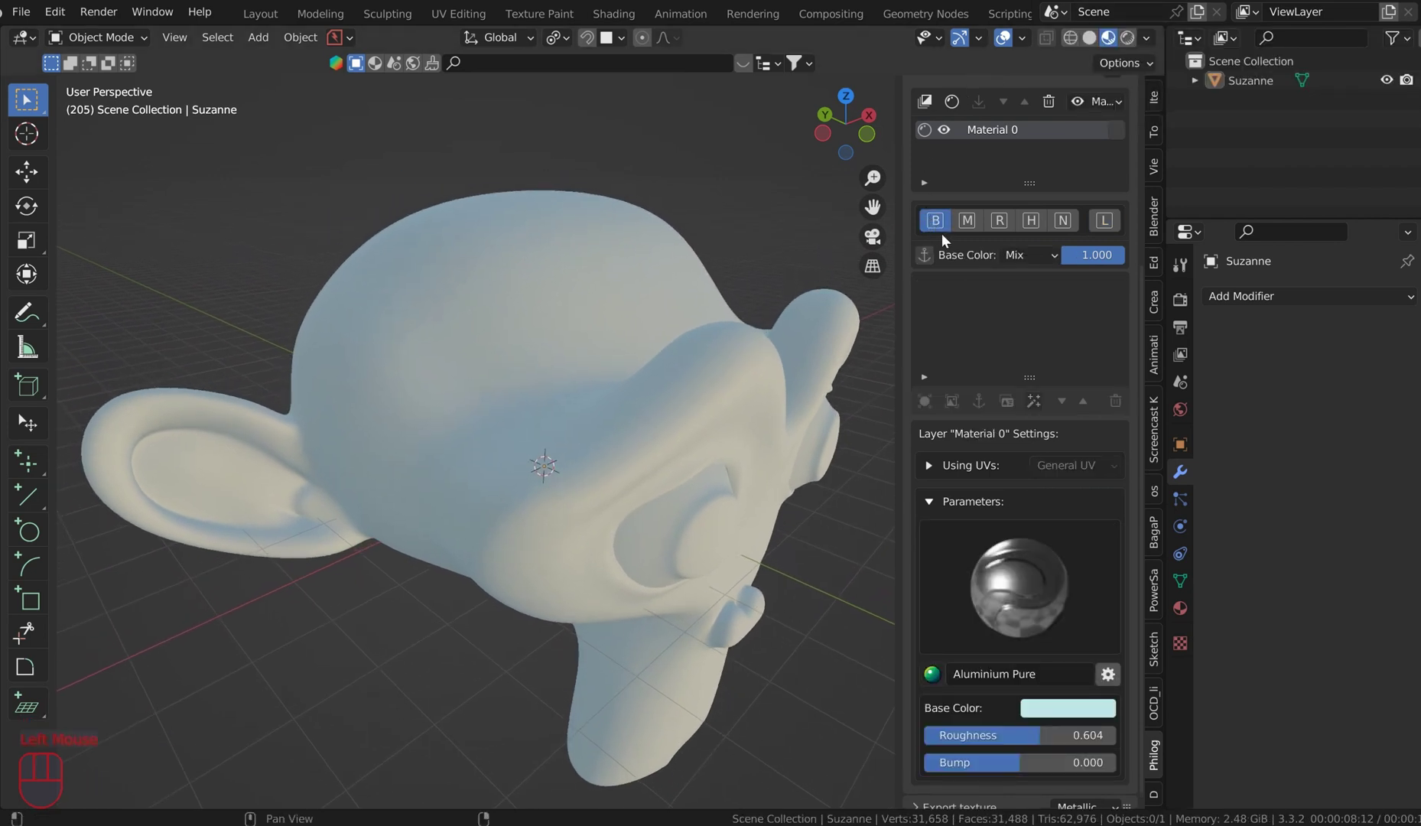
pyautogui.click(951, 101)
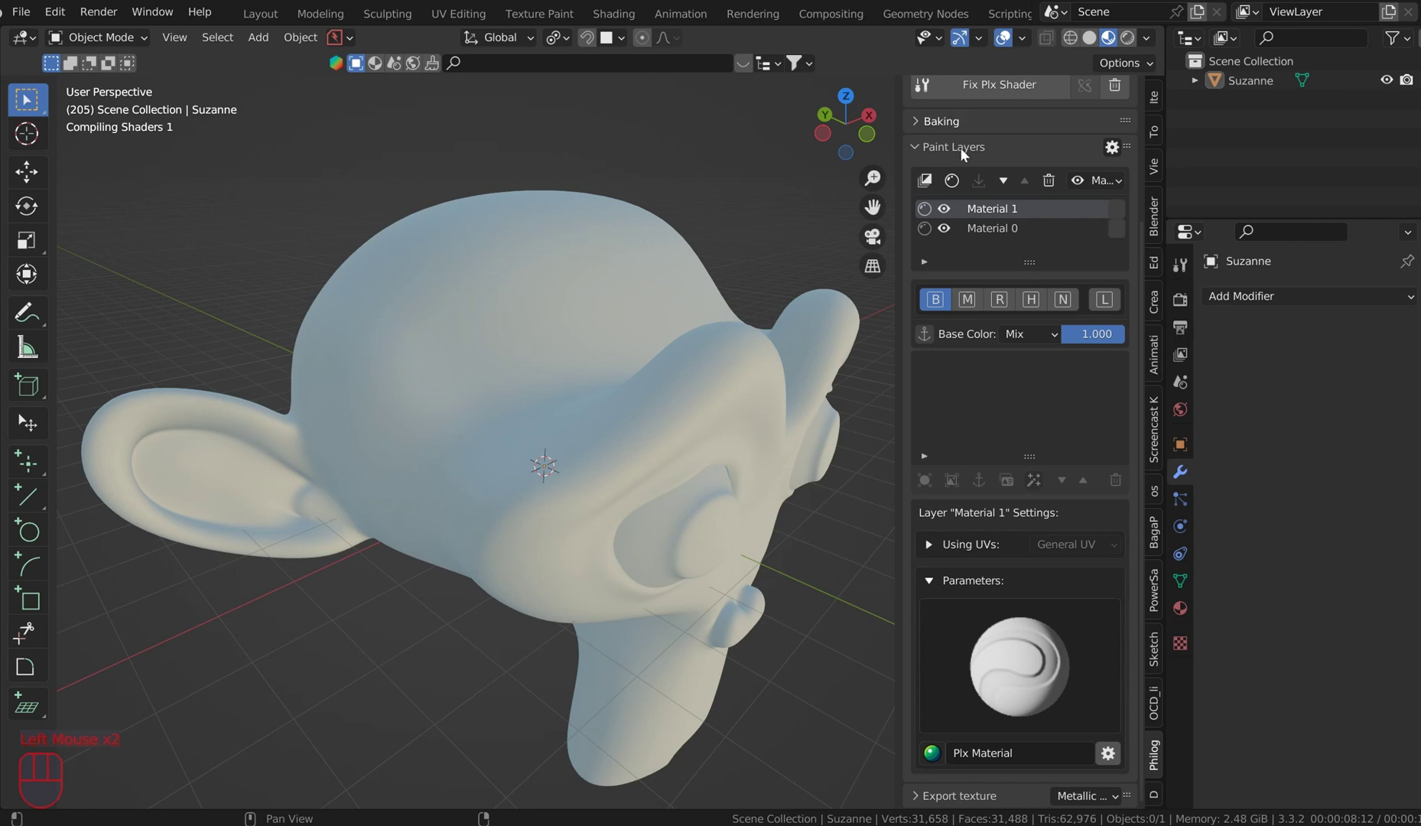
# Apply the Smart Rust Coar preset to the new layer and orbit to inspect rust in the crevices
pyautogui.click(935, 754)
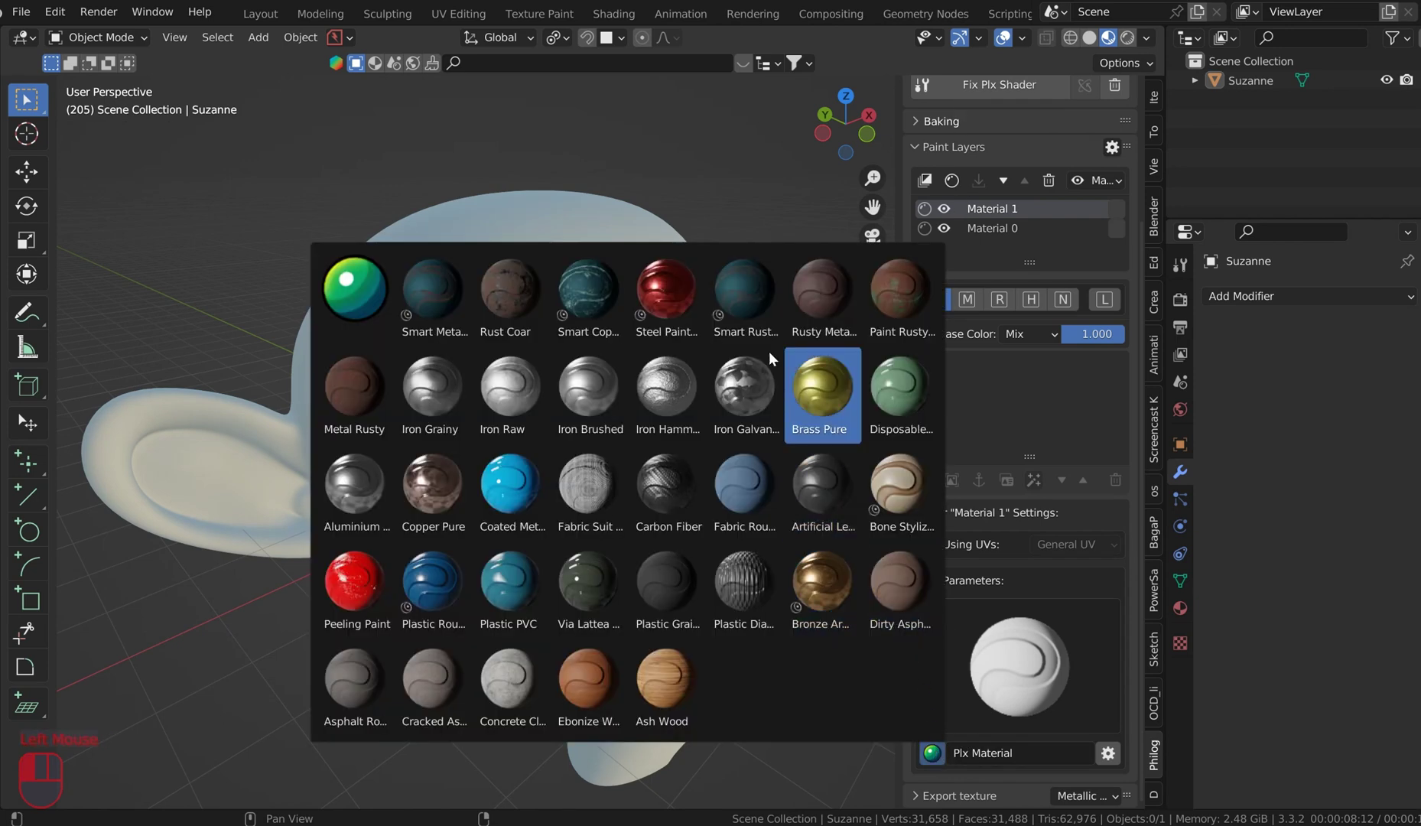
pyautogui.click(730, 288)
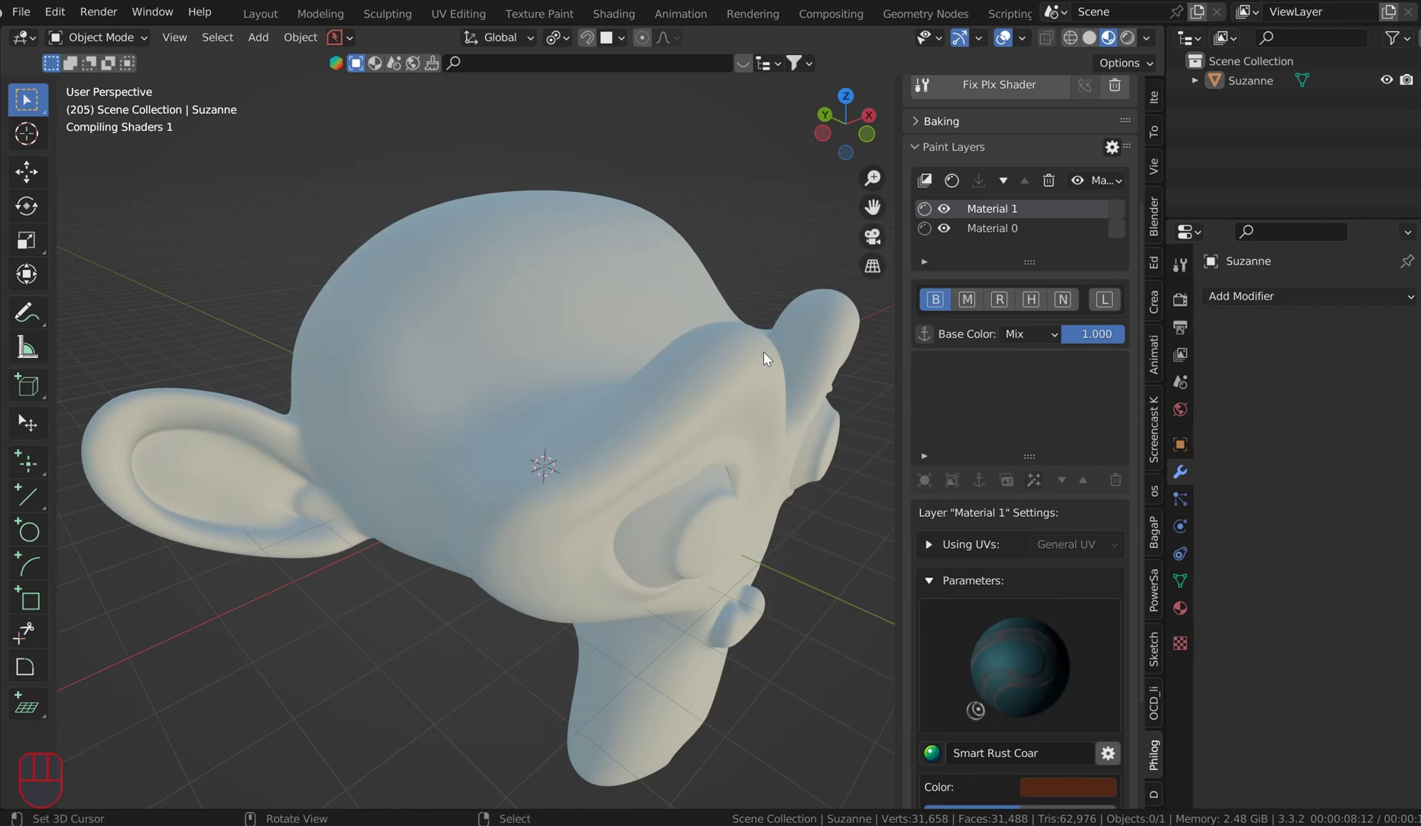
pyautogui.moveTo(764, 352)
pyautogui.mouseDown(button='middle')
pyautogui.moveTo(726, 332)
pyautogui.moveTo(742, 322)
pyautogui.moveTo(757, 332)
pyautogui.moveTo(737, 344)
pyautogui.moveTo(679, 319)
pyautogui.moveTo(752, 338)
pyautogui.mouseUp(button='middle')
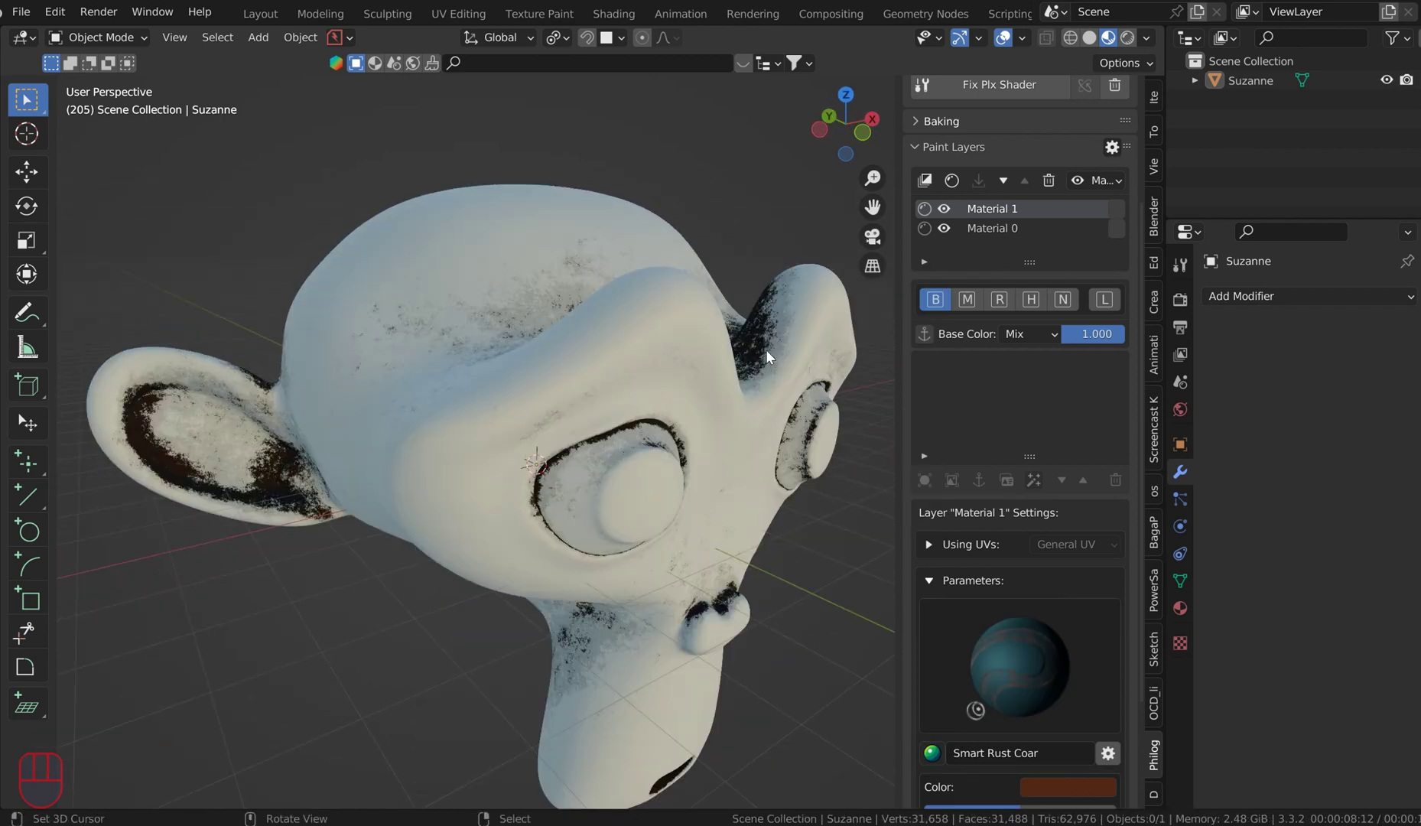
pyautogui.scroll(3, 757, 351)
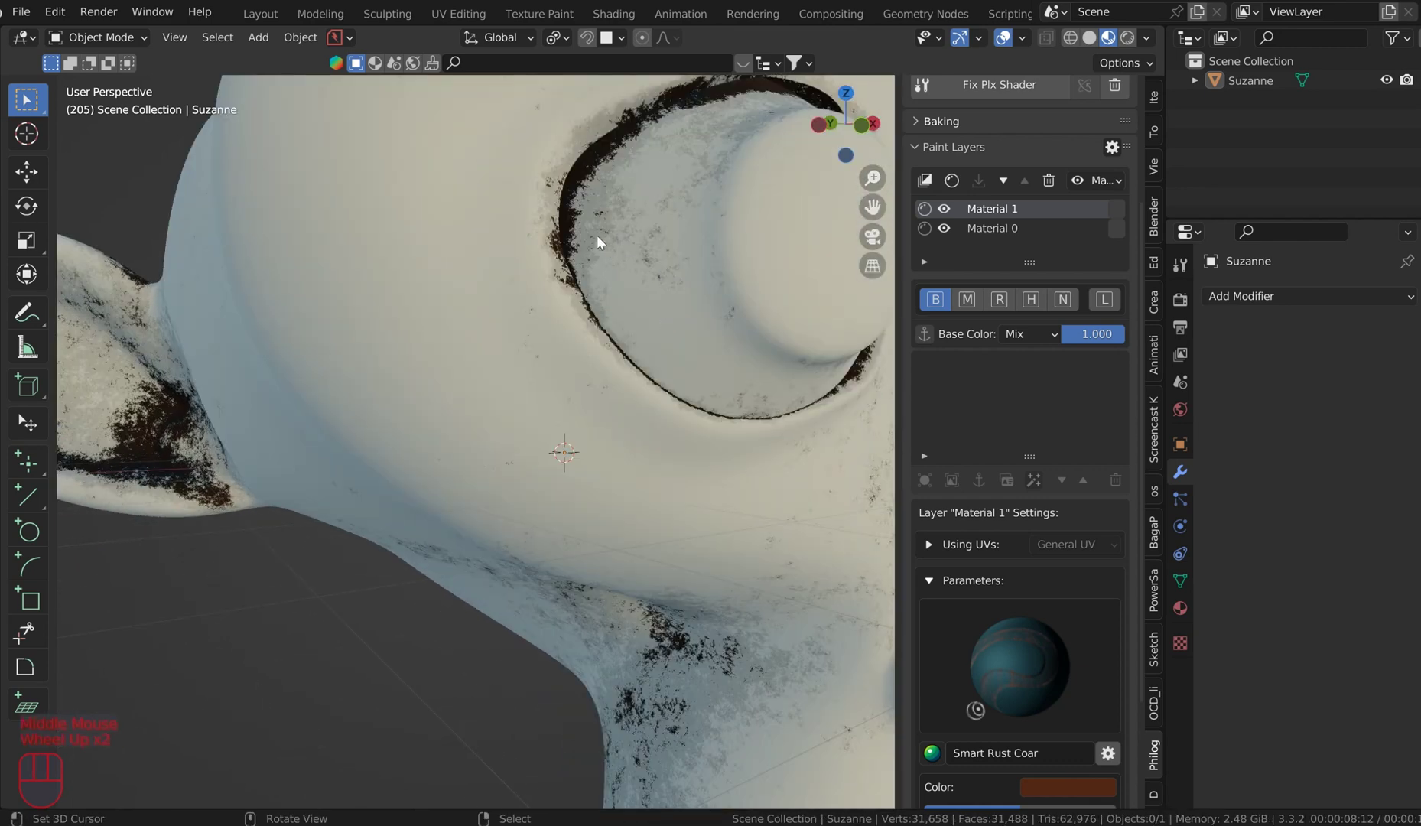
pyautogui.scroll(-1, 596, 243)
pyautogui.moveTo(596, 243); pyautogui.dragTo(549, 269, button='middle')
pyautogui.scroll(-1, 640, 262)
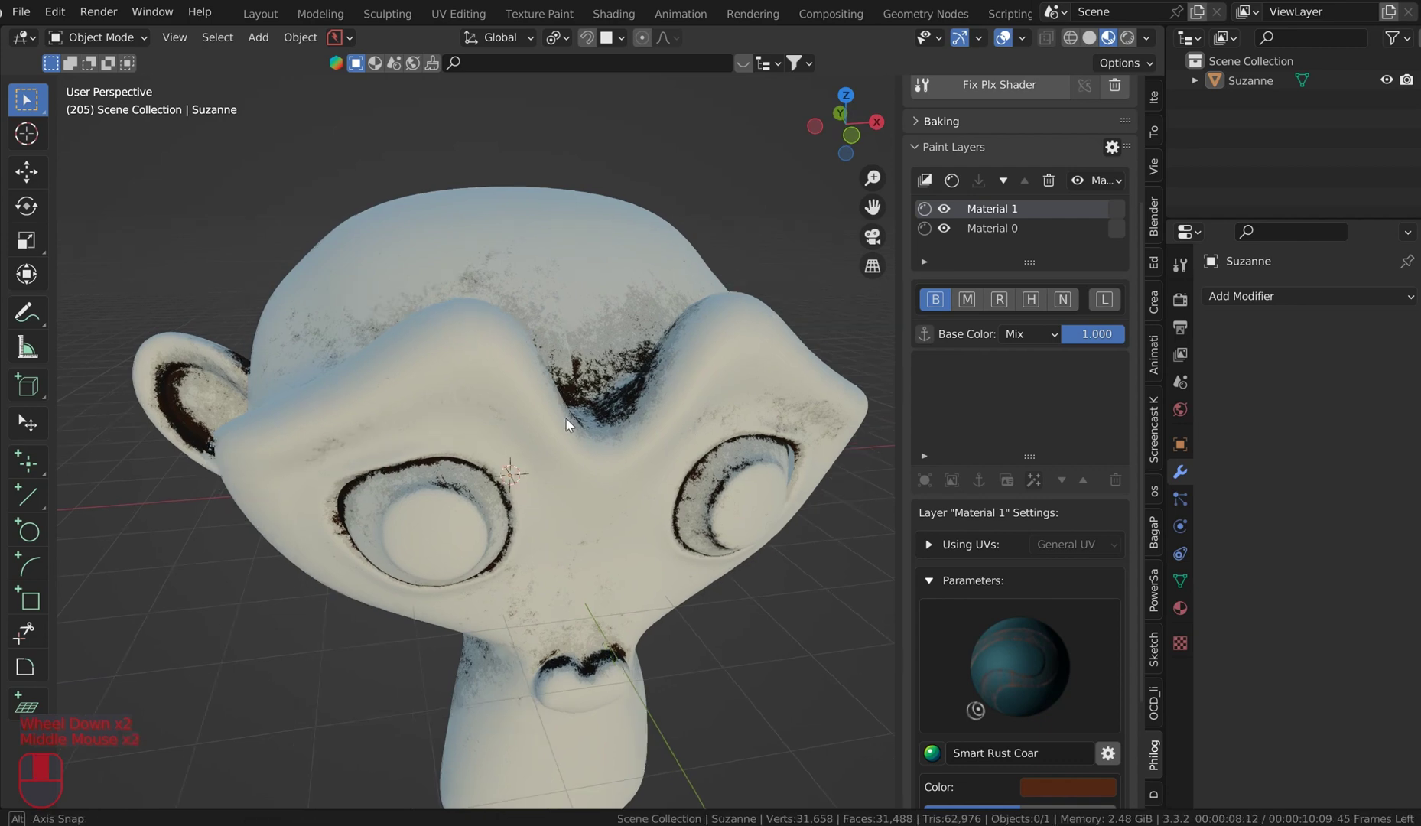
pyautogui.moveTo(567, 425); pyautogui.dragTo(642, 421, button='middle')
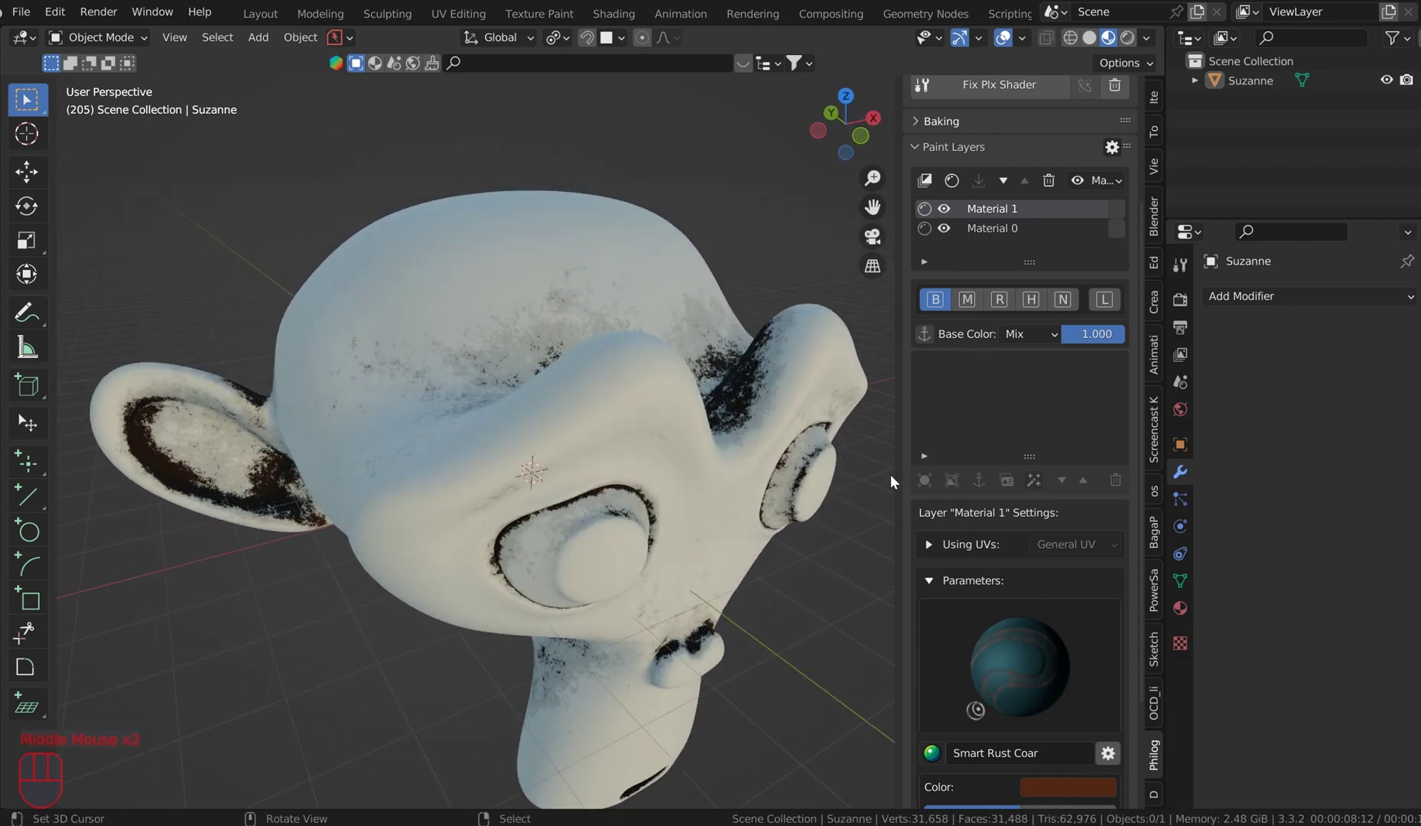
pyautogui.scroll(-2, 969, 517)
pyautogui.moveTo(730, 438); pyautogui.dragTo(688, 407, button='middle')
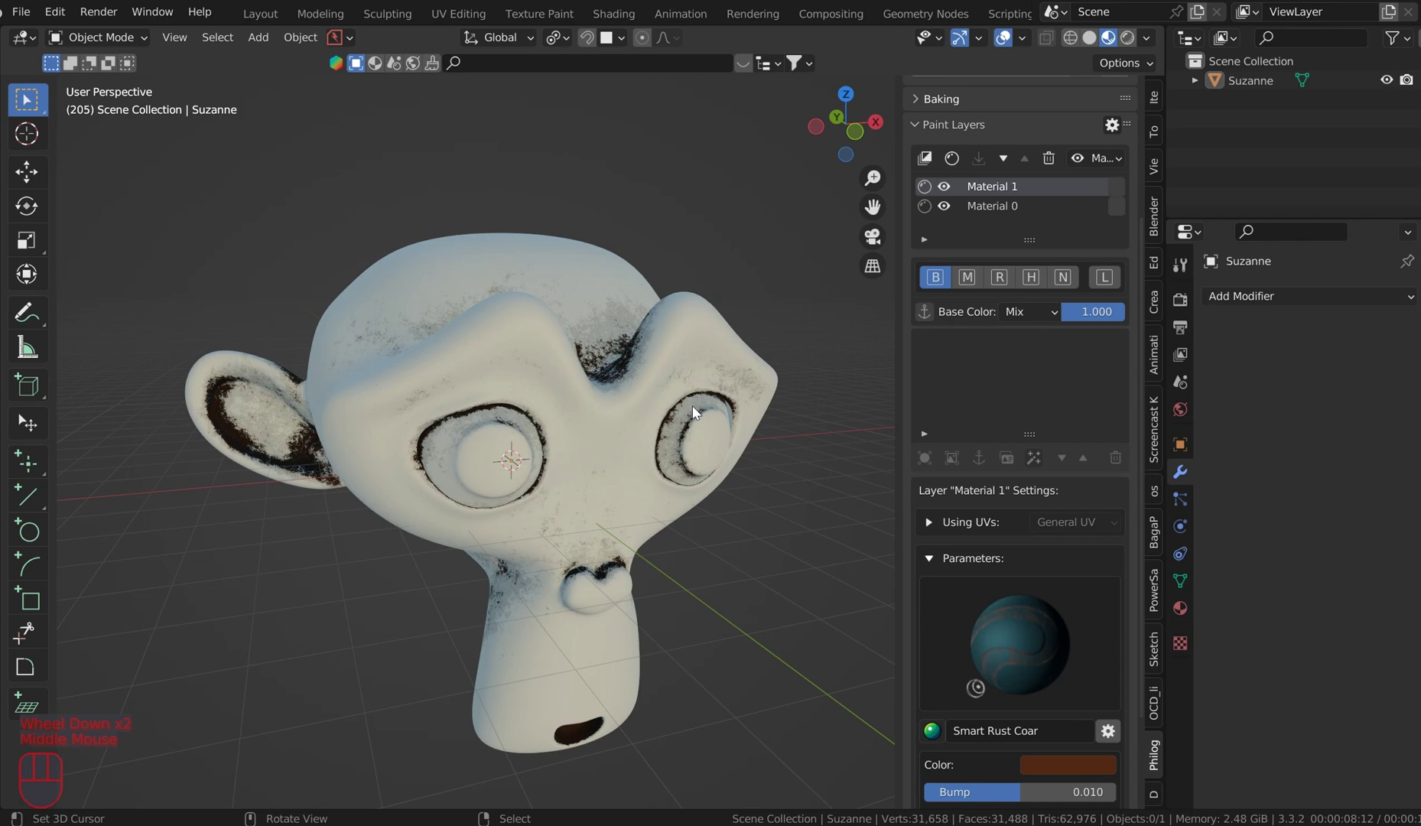
pyautogui.scroll(-4, 1015, 511)
# Set the rust layer's Bump to -0.077 and raise its Surface Grain to 0.669
pyautogui.click(948, 670)
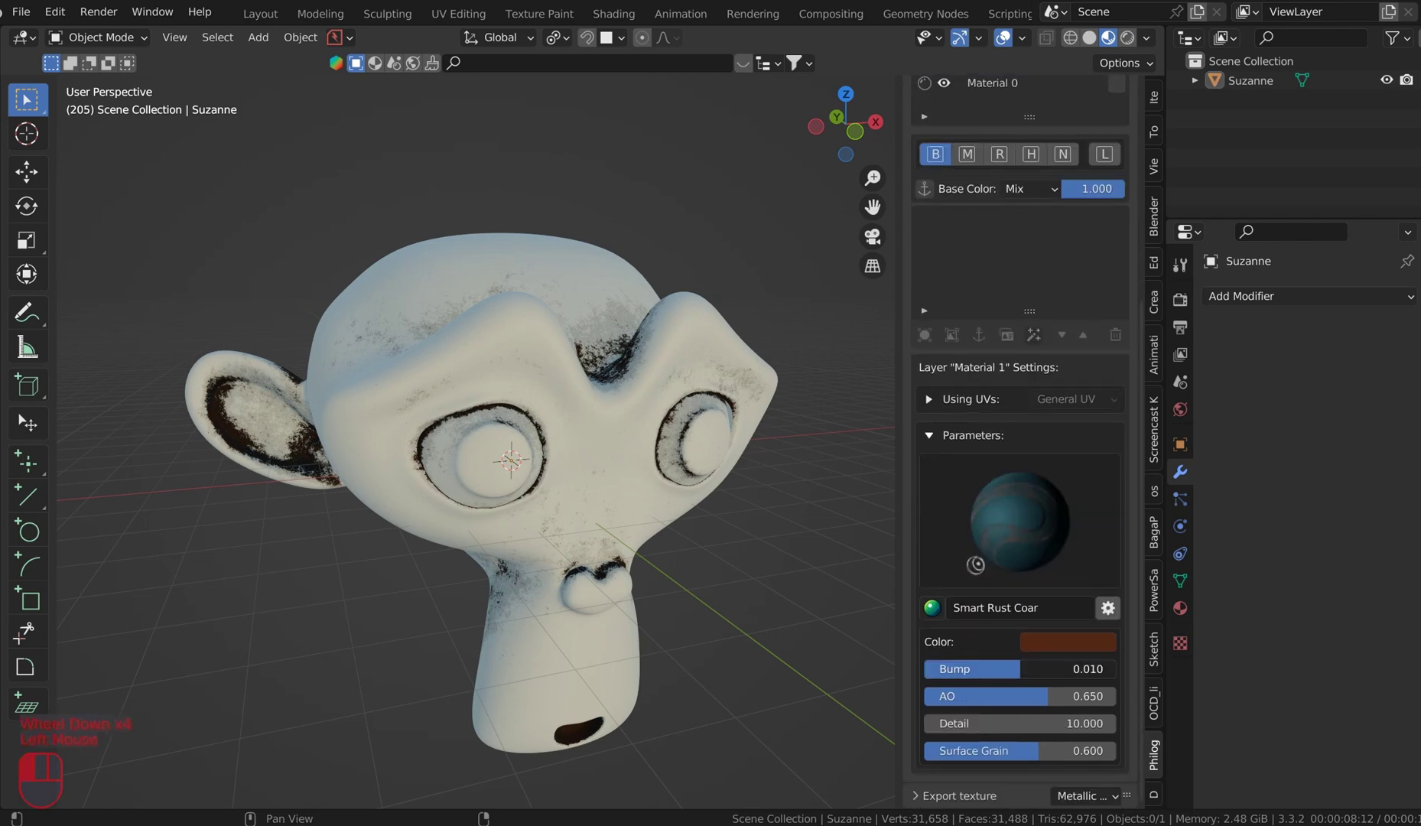
pyautogui.moveTo(1020, 670); pyautogui.dragTo(1044, 750)
pyautogui.scroll(2, 764, 587)
pyautogui.moveTo(1003, 750); pyautogui.dragTo(1051, 750)
pyautogui.scroll(-5, 598, 476)
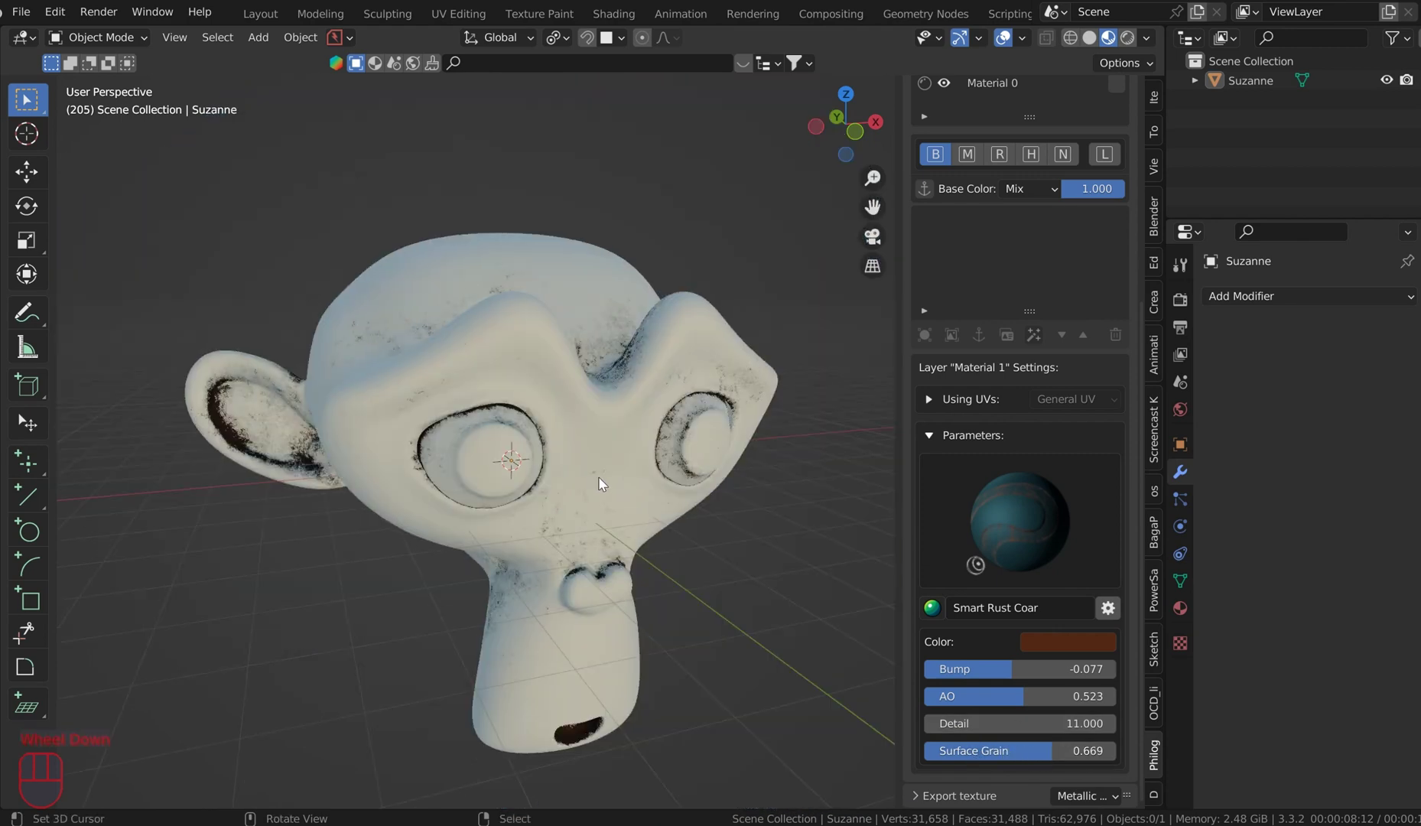
# Orbit around Suzanne to review the speckled rust across the head
pyautogui.moveTo(598, 476); pyautogui.dragTo(648, 353, button='middle')
pyautogui.moveTo(521, 396); pyautogui.dragTo(577, 357, button='middle')
pyautogui.scroll(2, 391, 384)
pyautogui.scroll(-3, 575, 362)
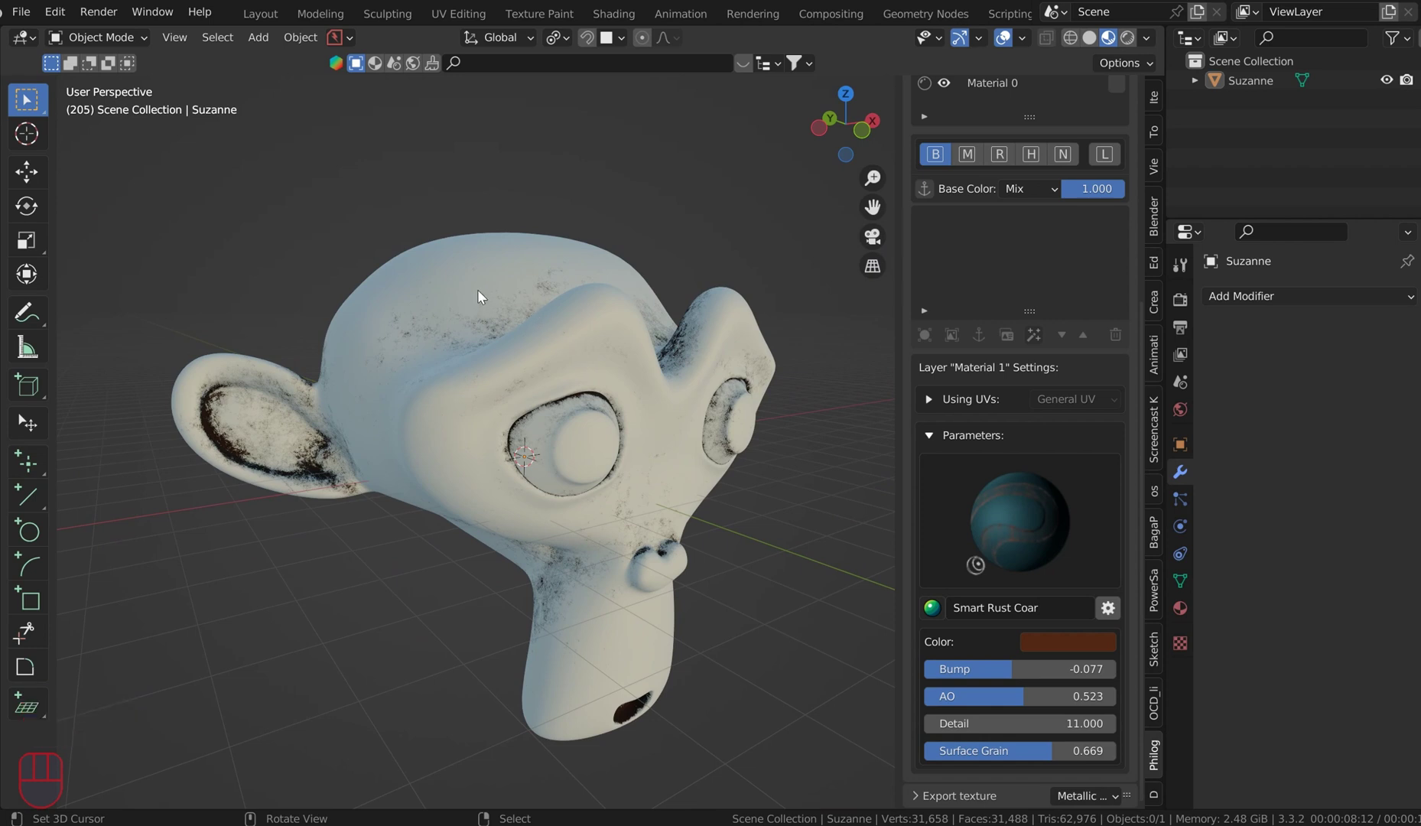
pyautogui.moveTo(476, 291); pyautogui.dragTo(499, 323, button='middle')
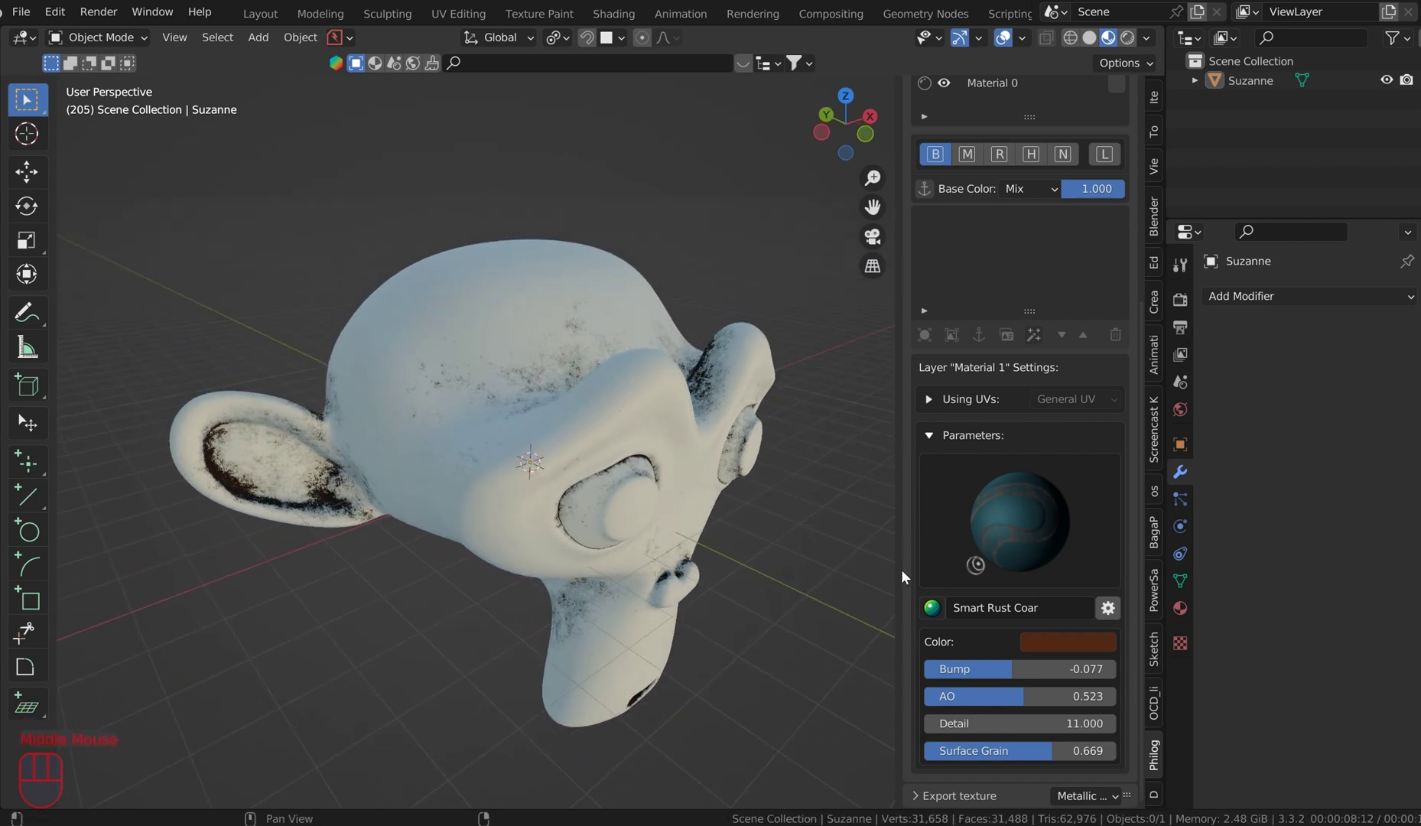
# Rename the Material 0 paint layer to 'Base'
pyautogui.scroll(-2, 1008, 417)
pyautogui.scroll(4, 1009, 345)
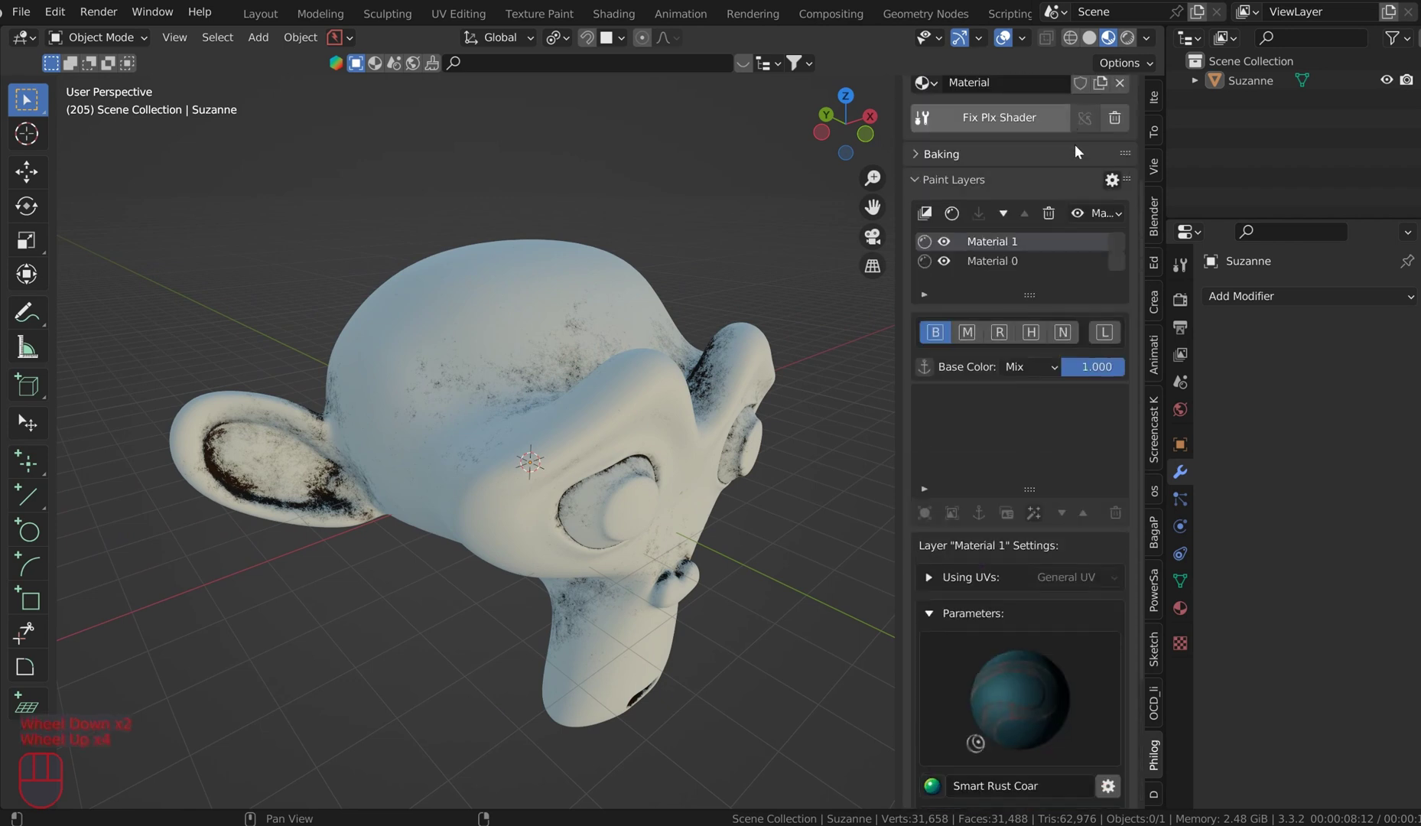
pyautogui.click(1102, 332)
pyautogui.scroll(-2, 982, 718)
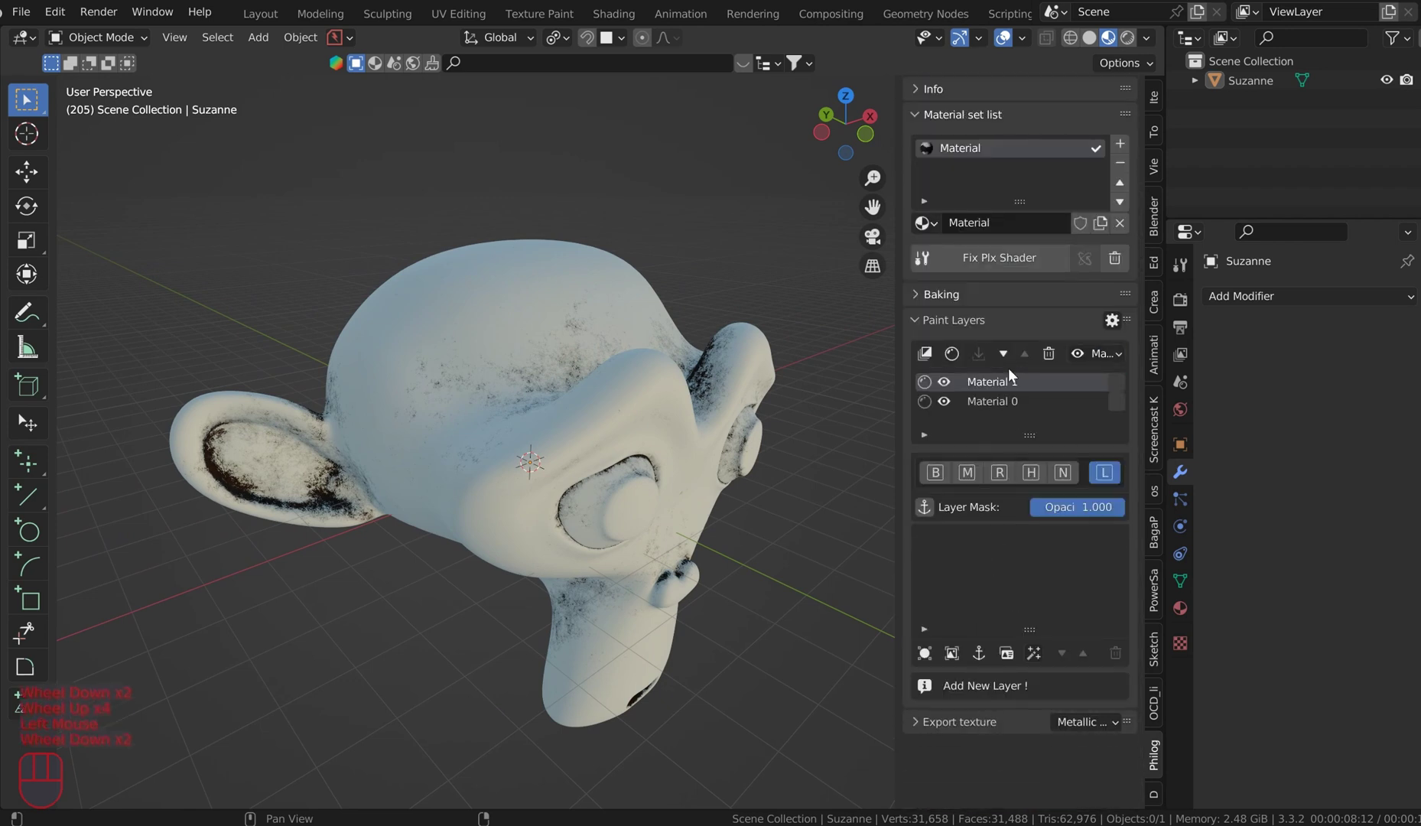
pyautogui.doubleClick(999, 401)
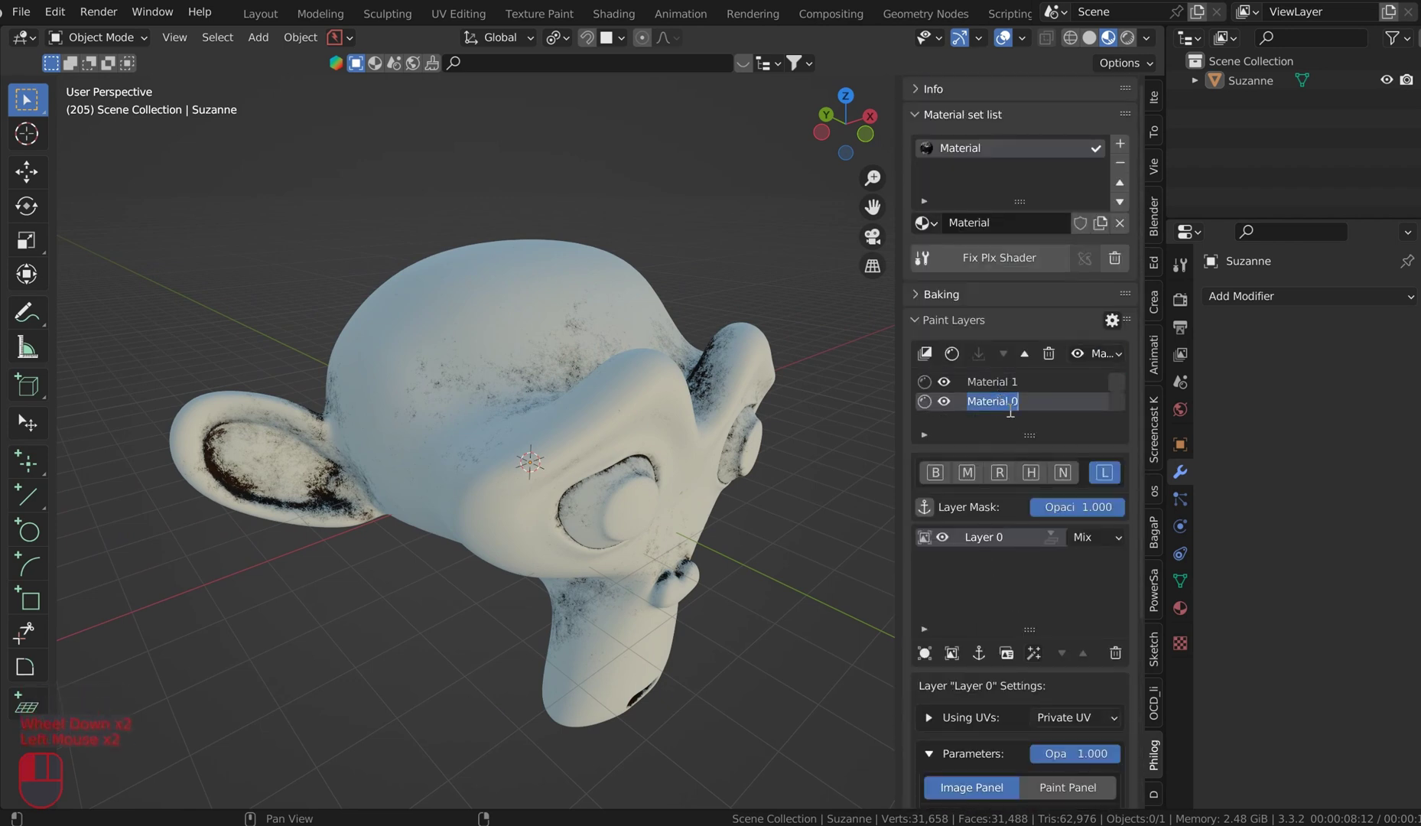
pyautogui.write('Base')
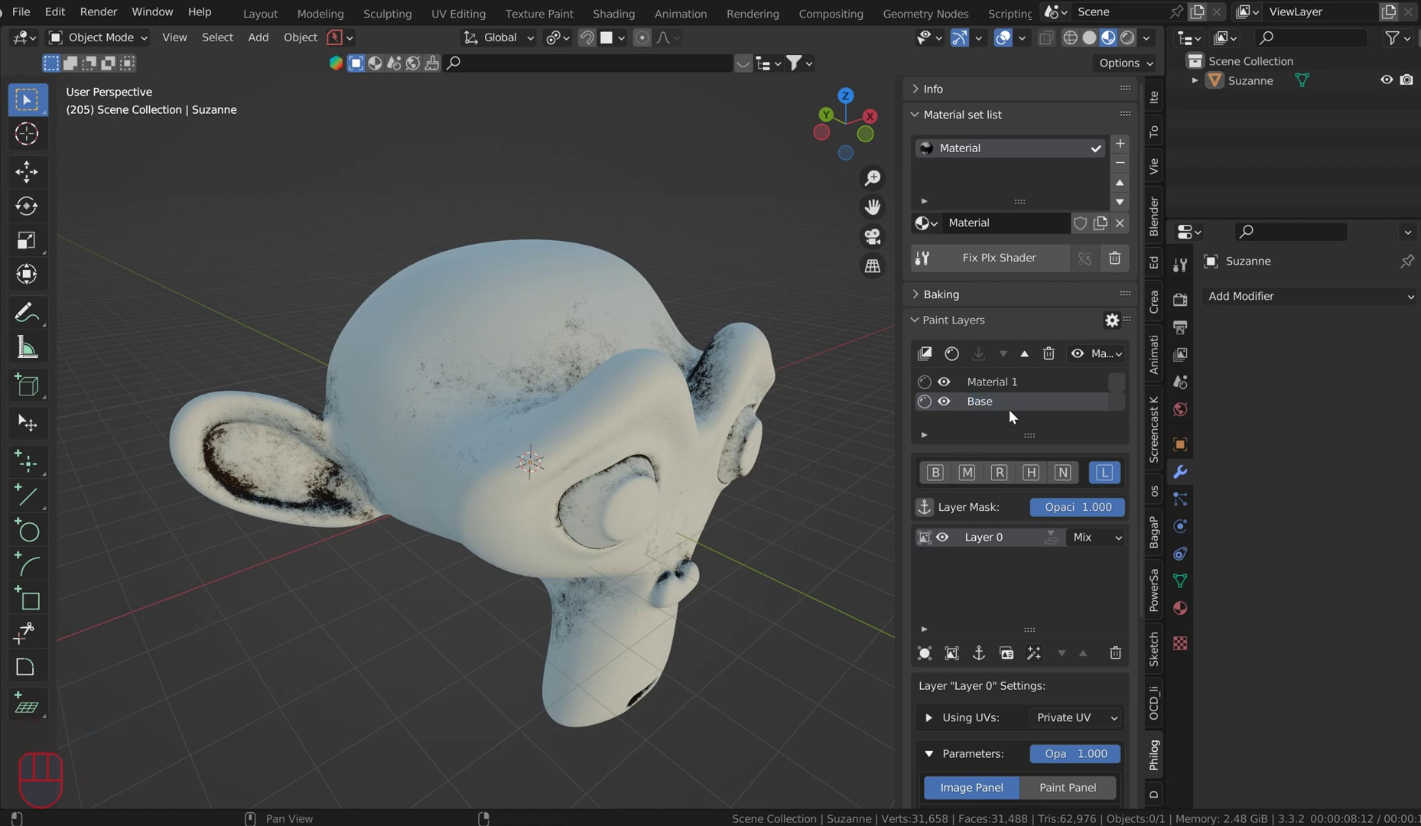
pyautogui.press('Return')
# Rename the Material 1 paint layer to 'rust'
pyautogui.doubleClick(1007, 382)
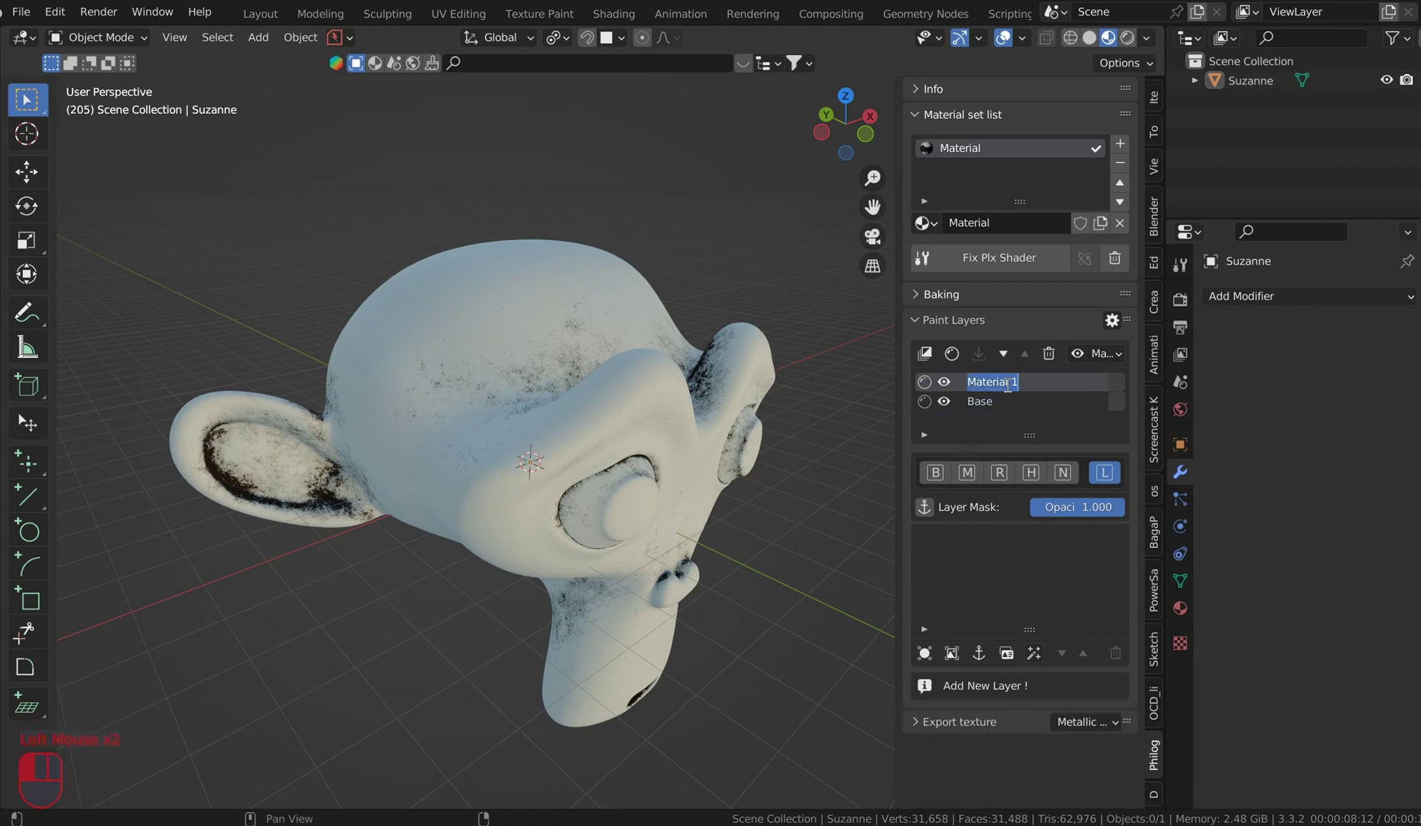
pyautogui.write('rust')
pyautogui.scroll(-3, 1060, 570)
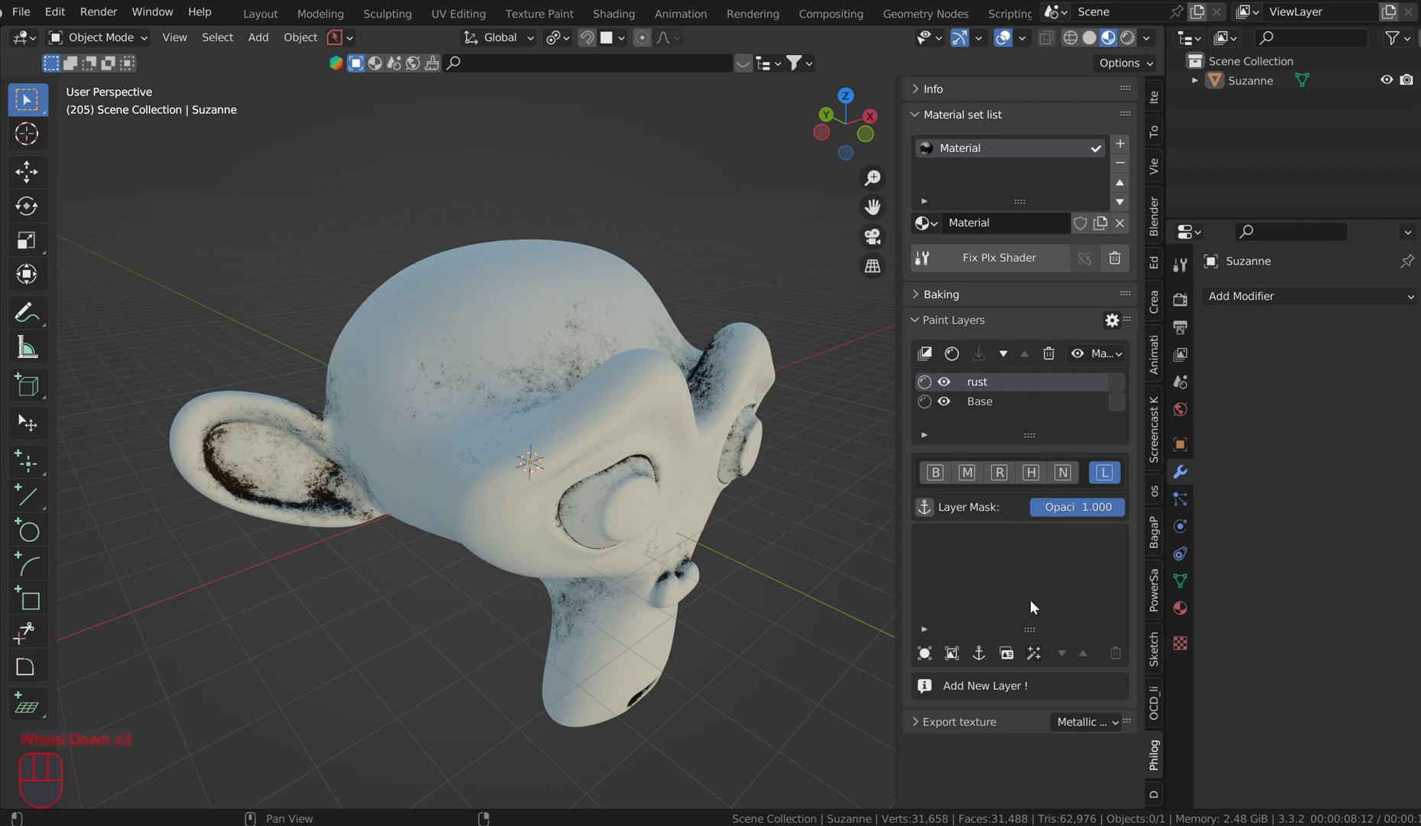
pyautogui.scroll(6, 1079, 375)
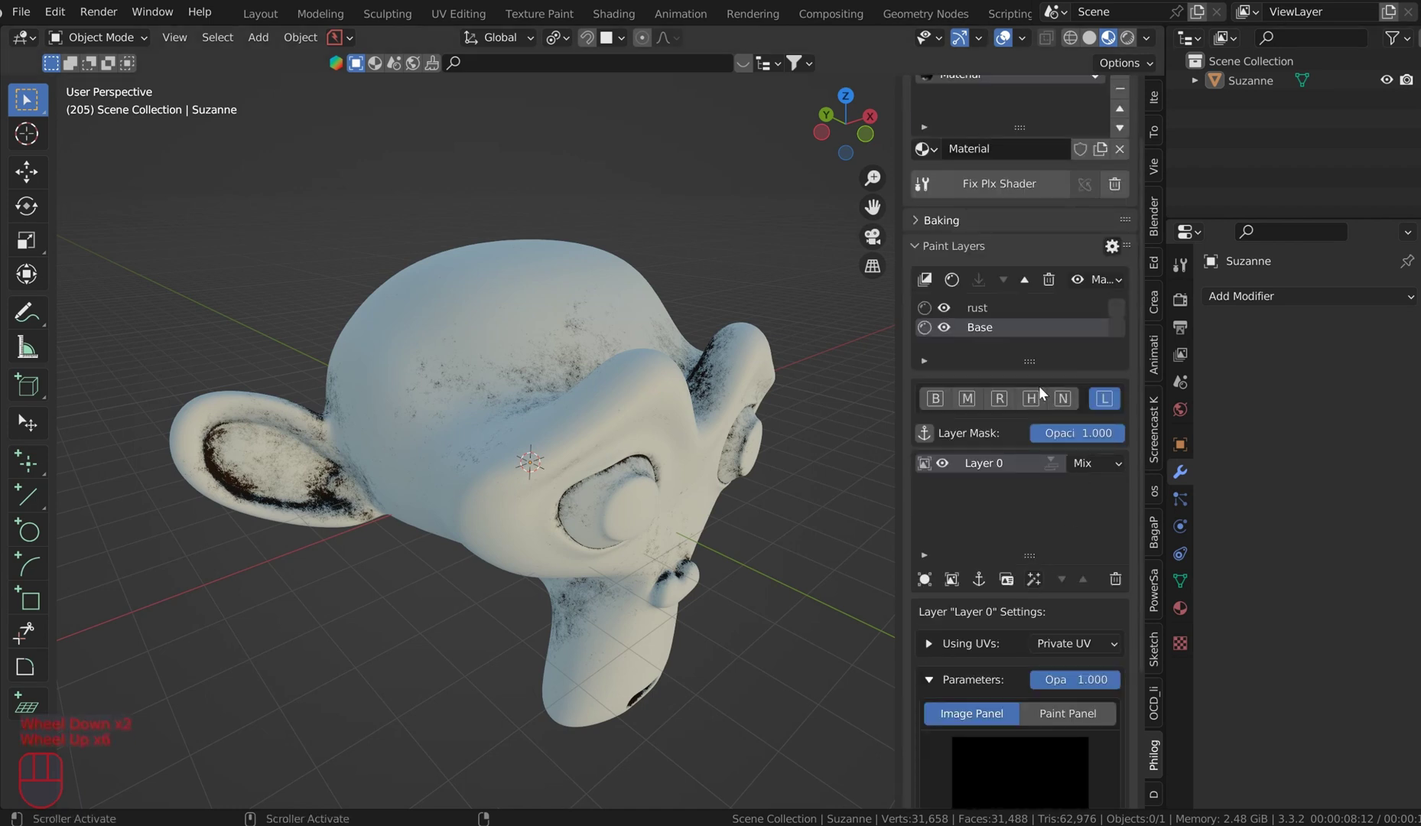
# Add a new layer to the rust paint layer with a blank 2048 px image
pyautogui.click(1003, 306)
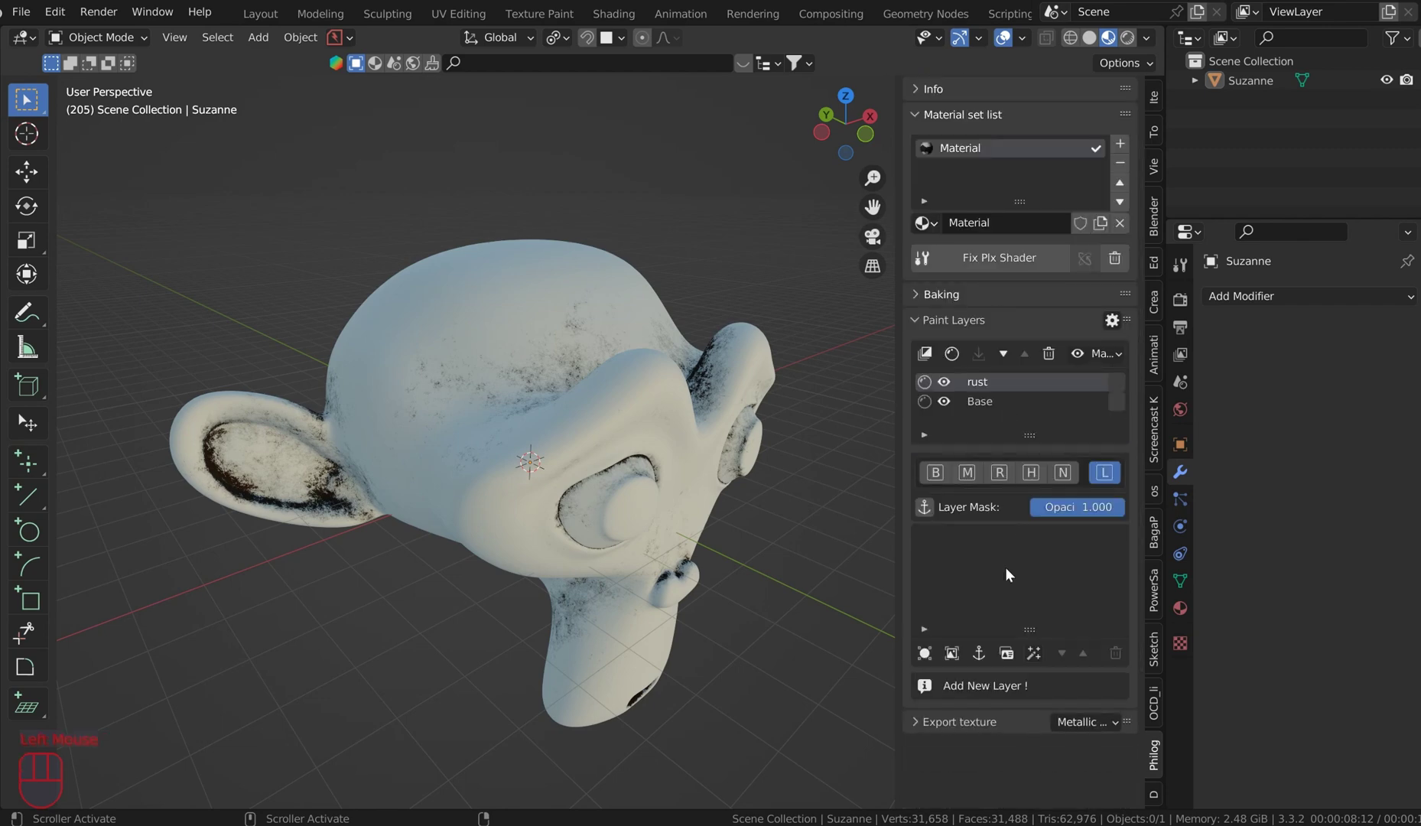
pyautogui.click(955, 653)
pyautogui.scroll(-4, 988, 641)
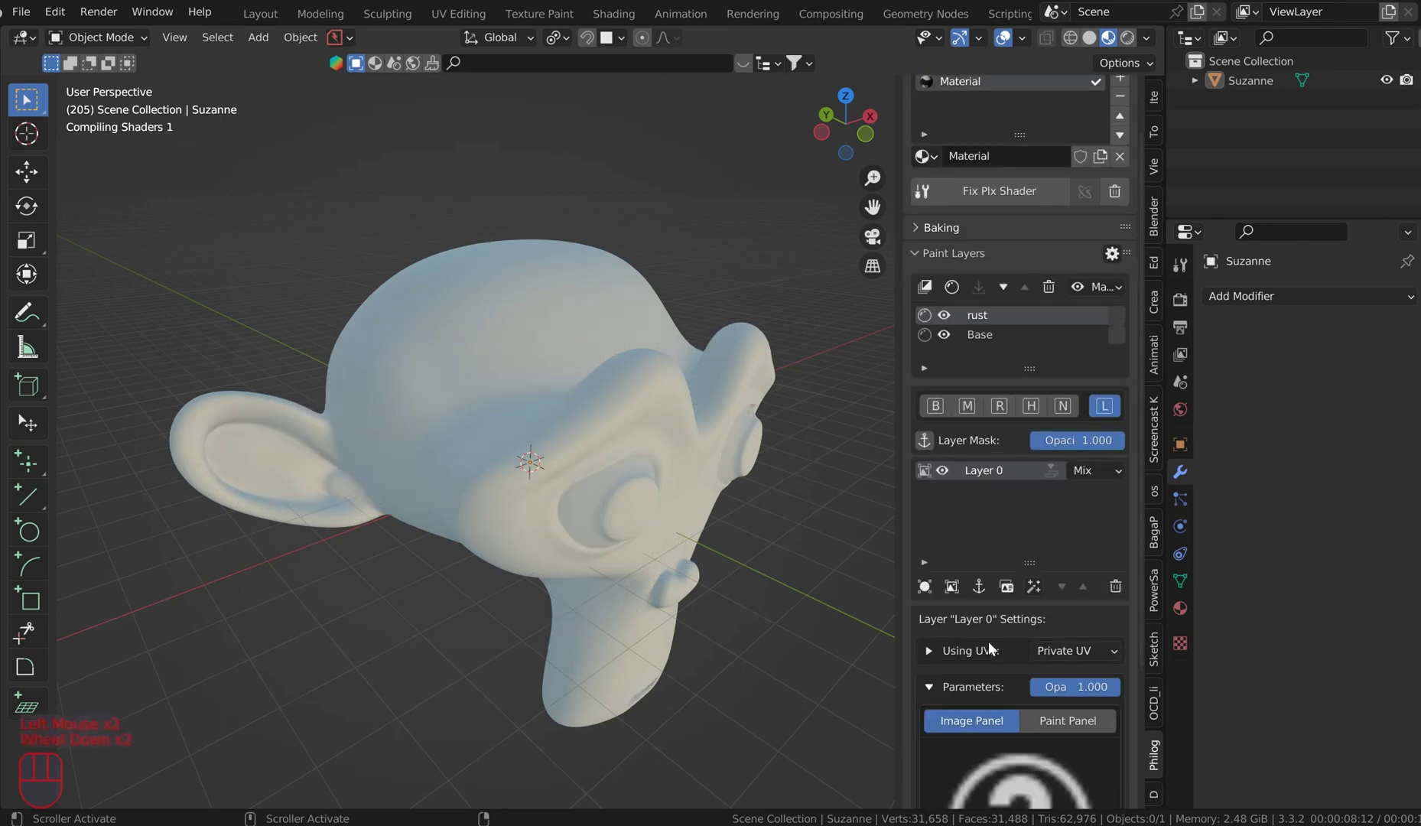
pyautogui.click(1004, 751)
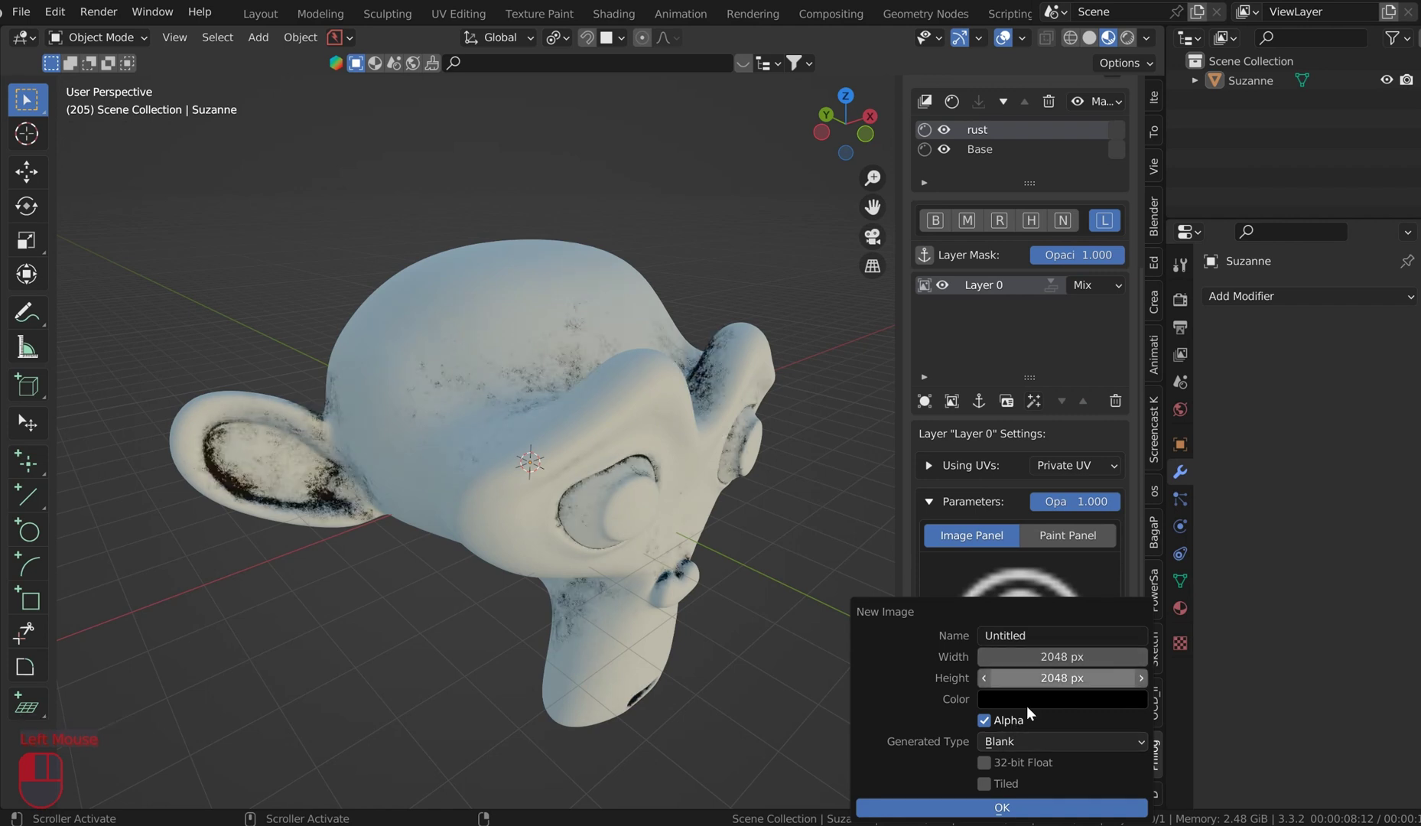
pyautogui.click(968, 805)
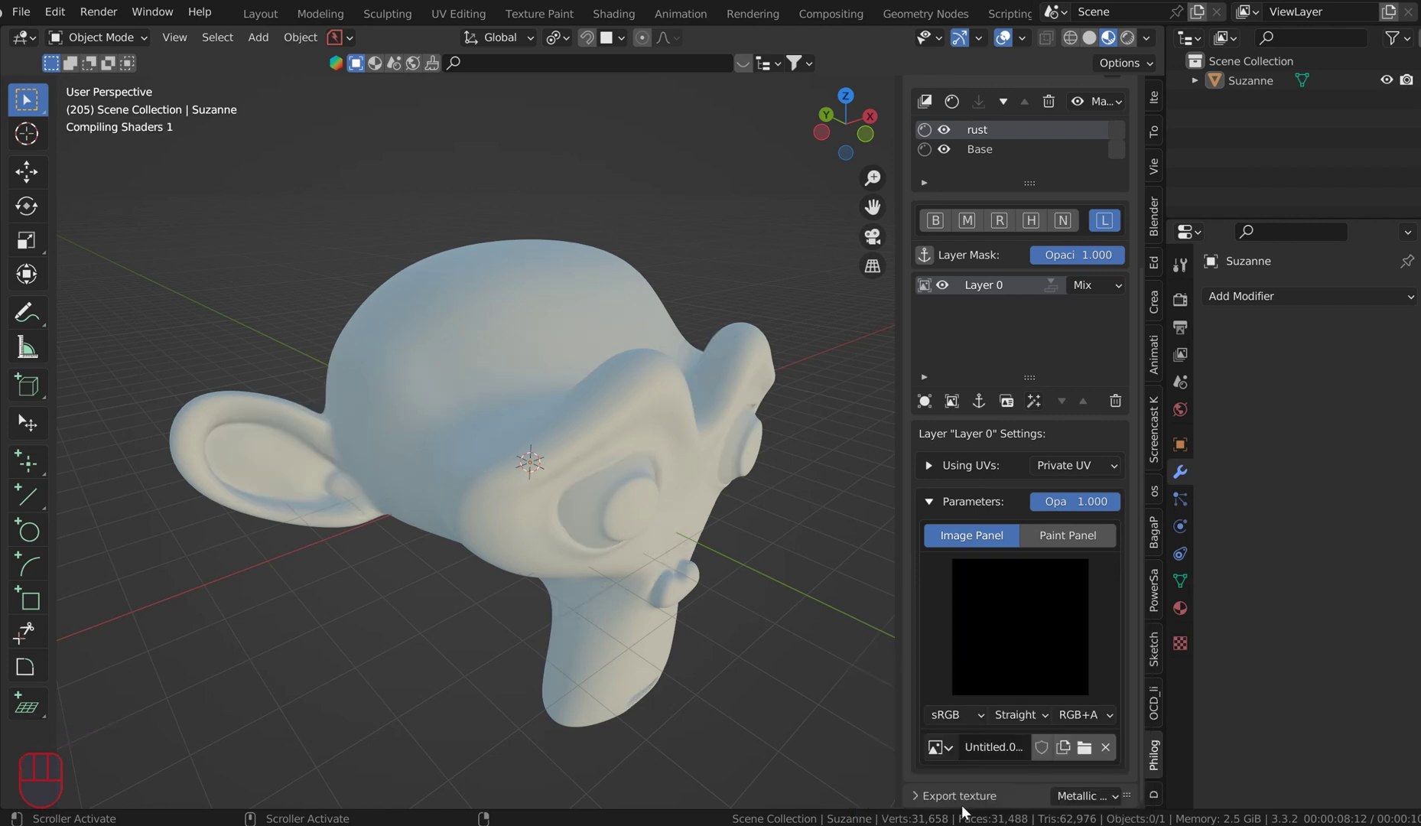
# Orbit around Suzanne, then start painting the new layer's image in Texture Paint mode
pyautogui.scroll(-1, 762, 453)
pyautogui.moveTo(762, 453); pyautogui.dragTo(517, 410, button='middle')
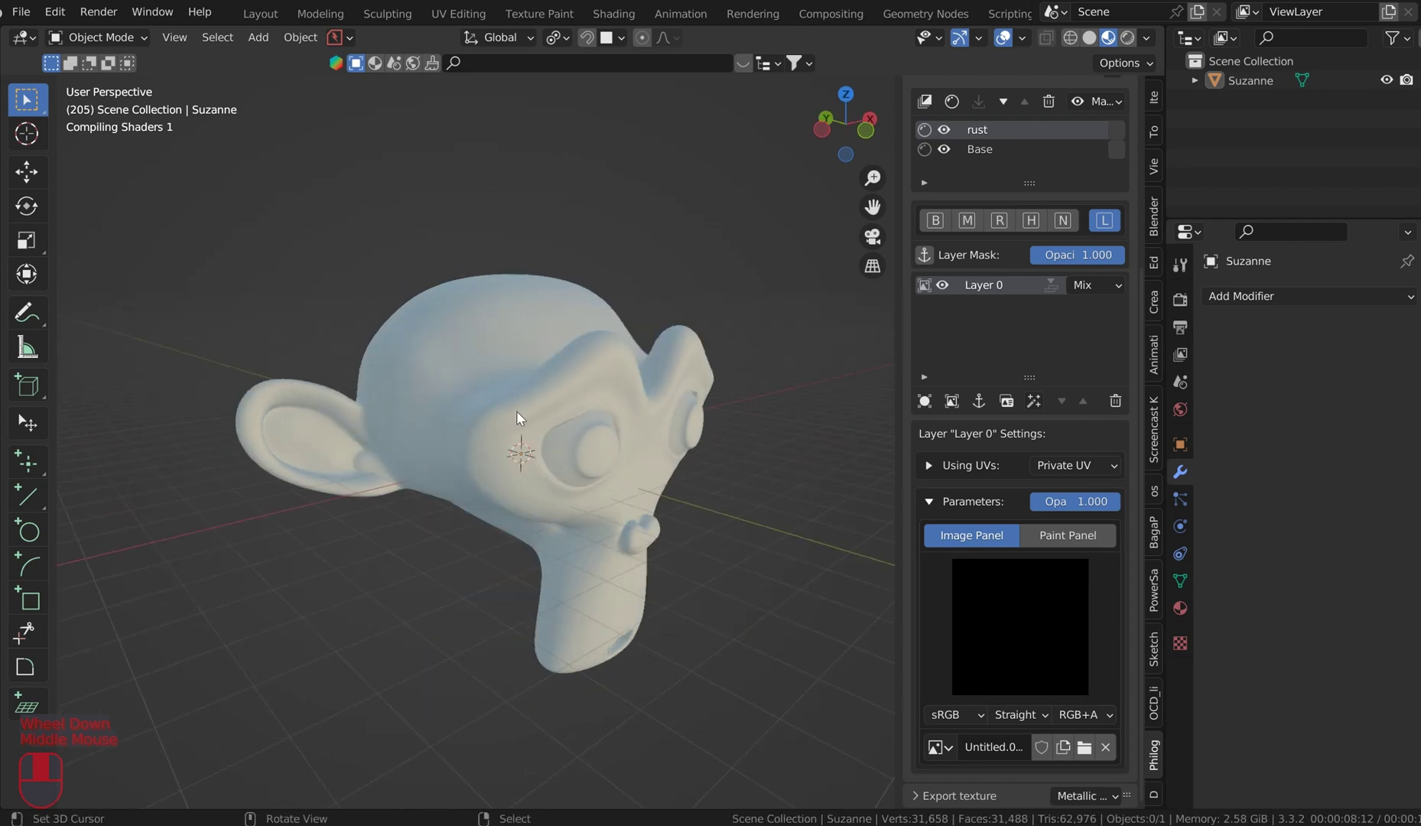
pyautogui.moveTo(732, 437); pyautogui.dragTo(574, 415, button='middle')
pyautogui.scroll(2, 641, 433)
pyautogui.scroll(-2, 639, 433)
pyautogui.scroll(1, 612, 414)
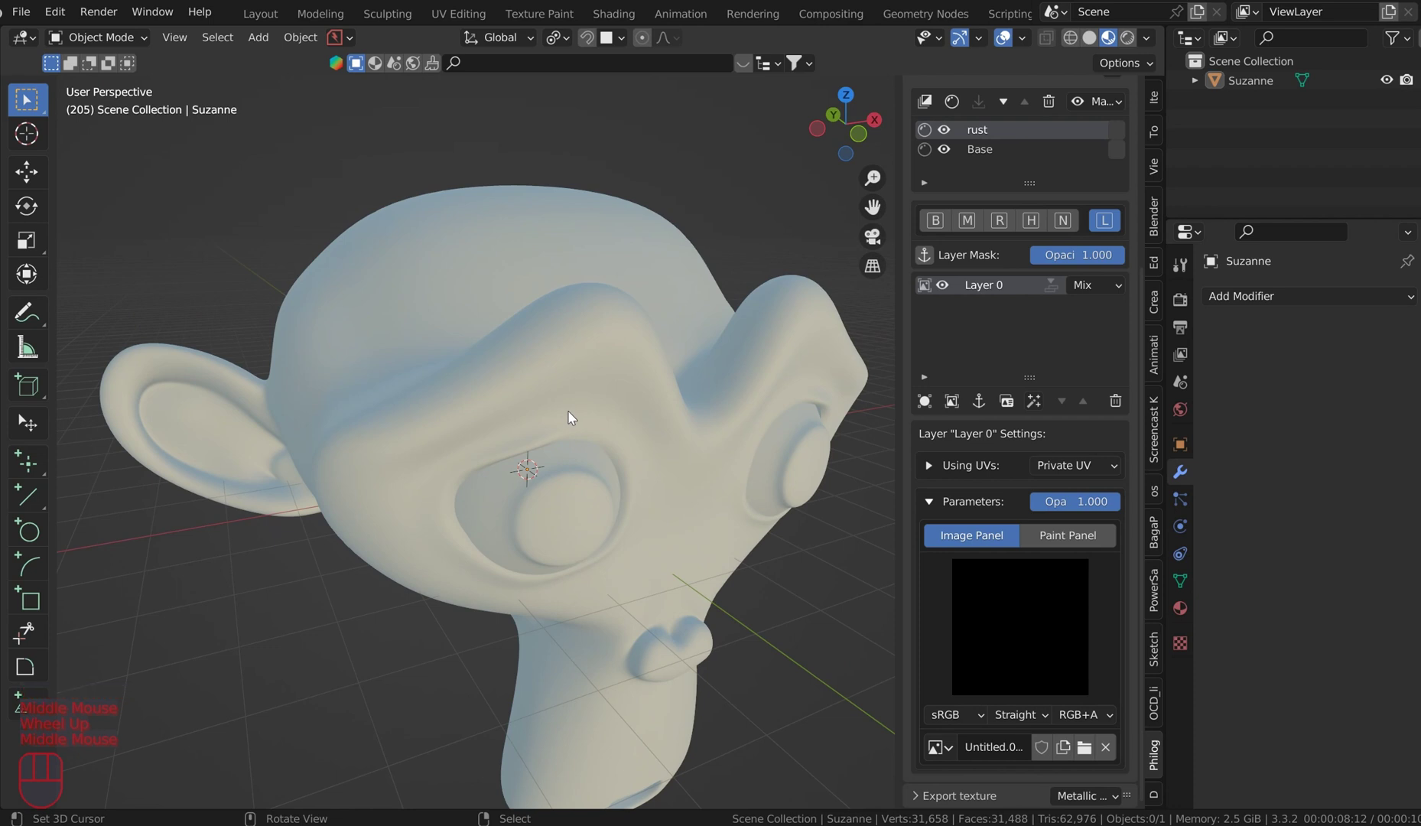
pyautogui.click(1059, 541)
pyautogui.click(1010, 753)
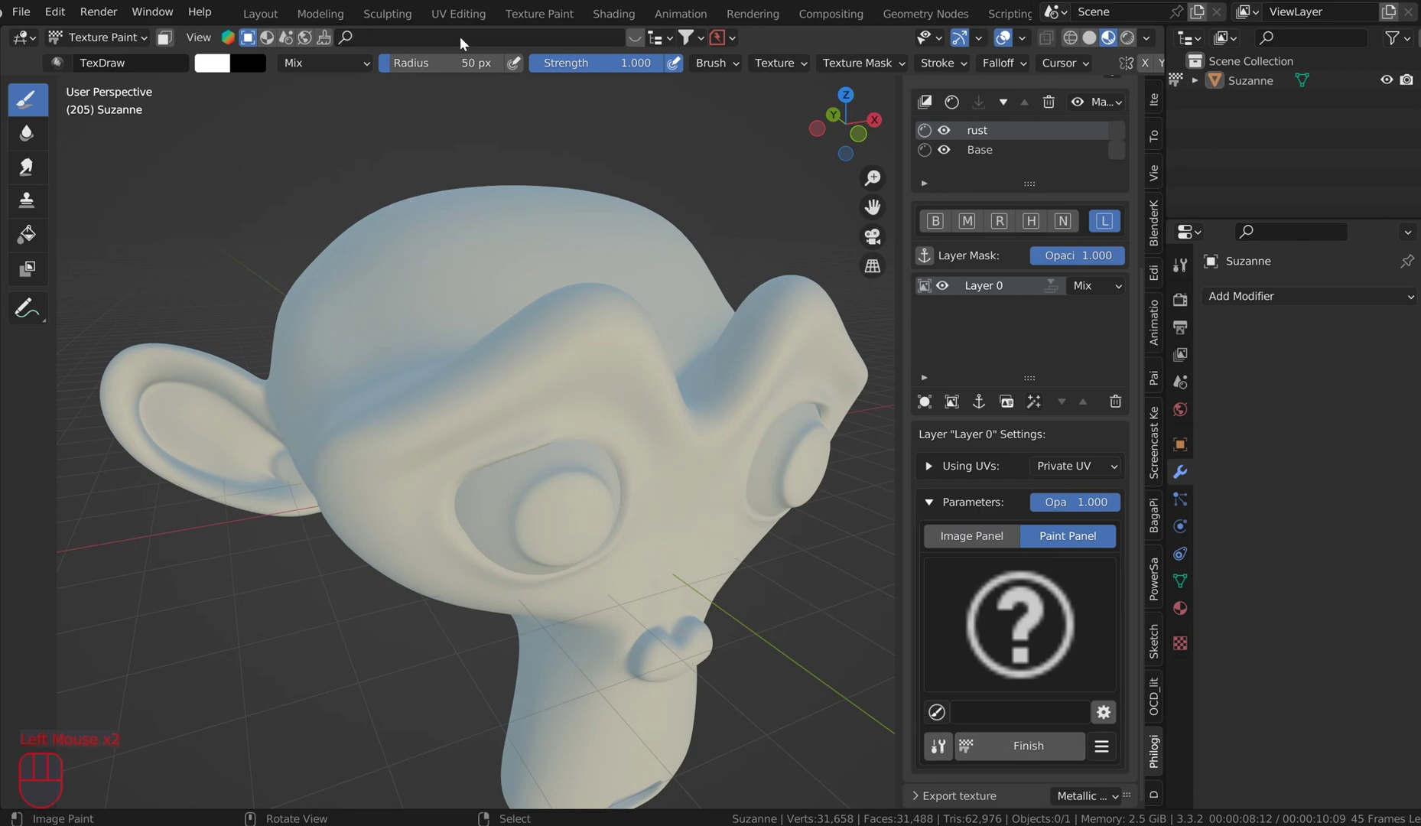
# In the Texture Paint workspace, fill the rust layer's image entirely white with the Fill brush
pyautogui.click(526, 18)
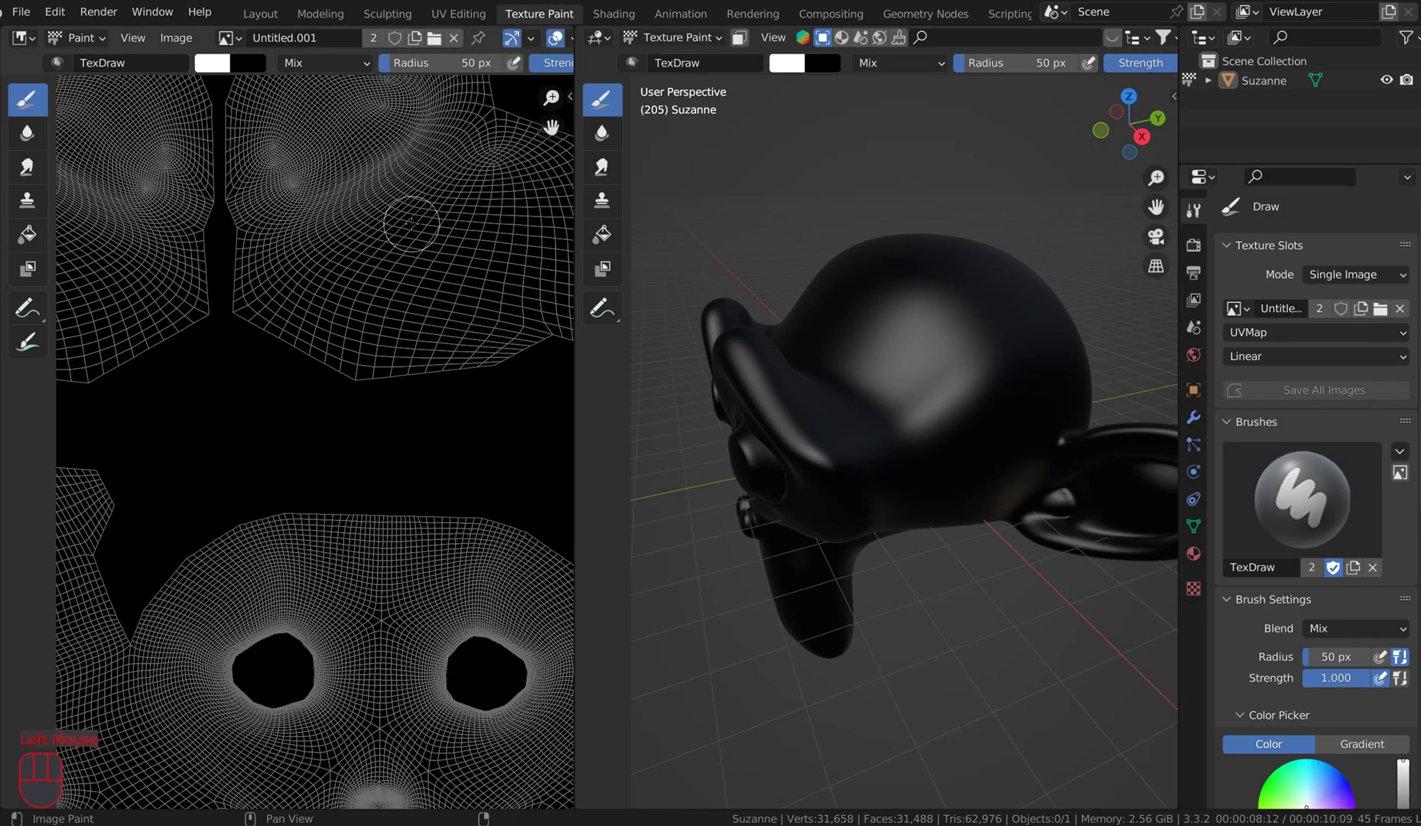
pyautogui.scroll(-3, 412, 223)
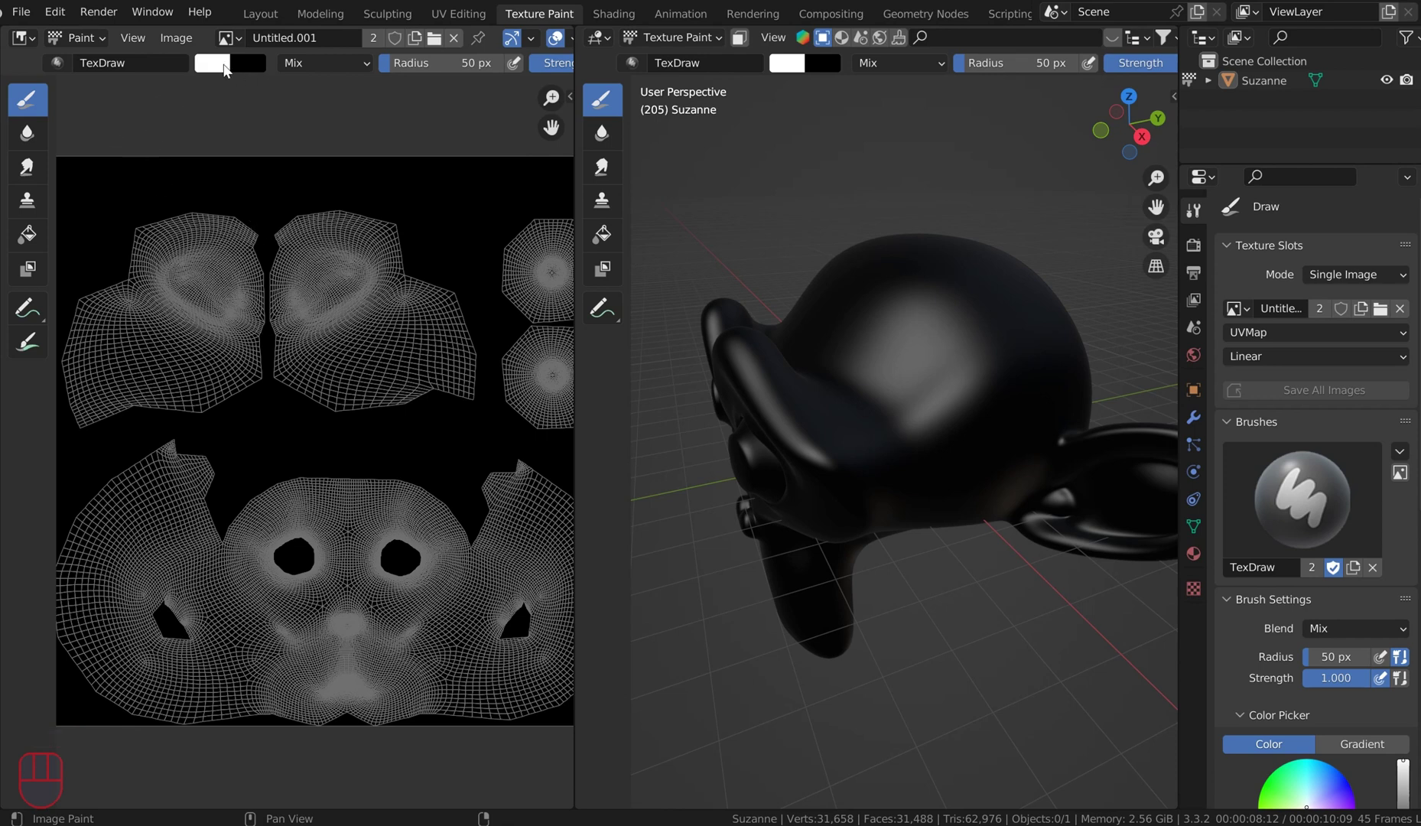
pyautogui.click(226, 69)
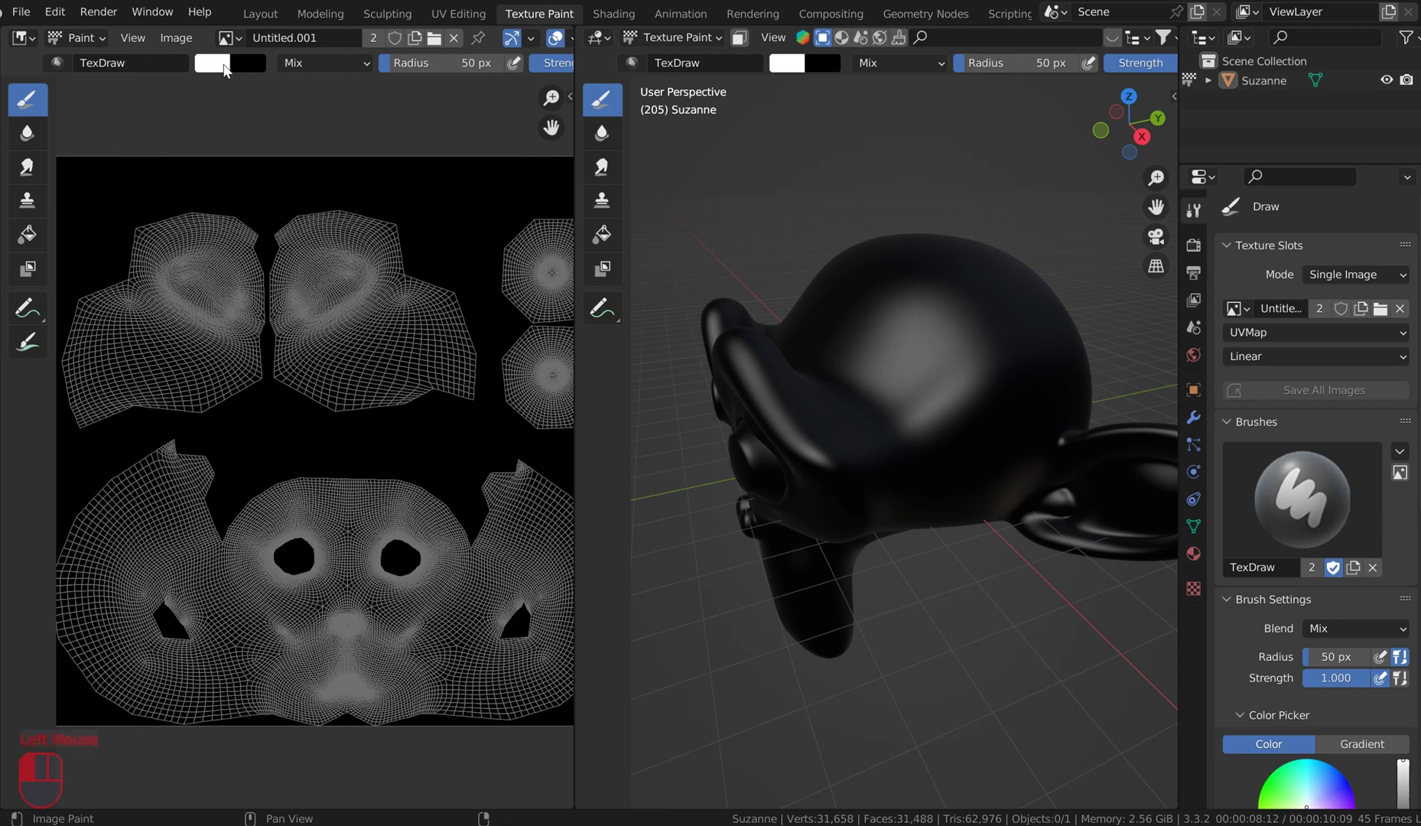
pyautogui.click(31, 233)
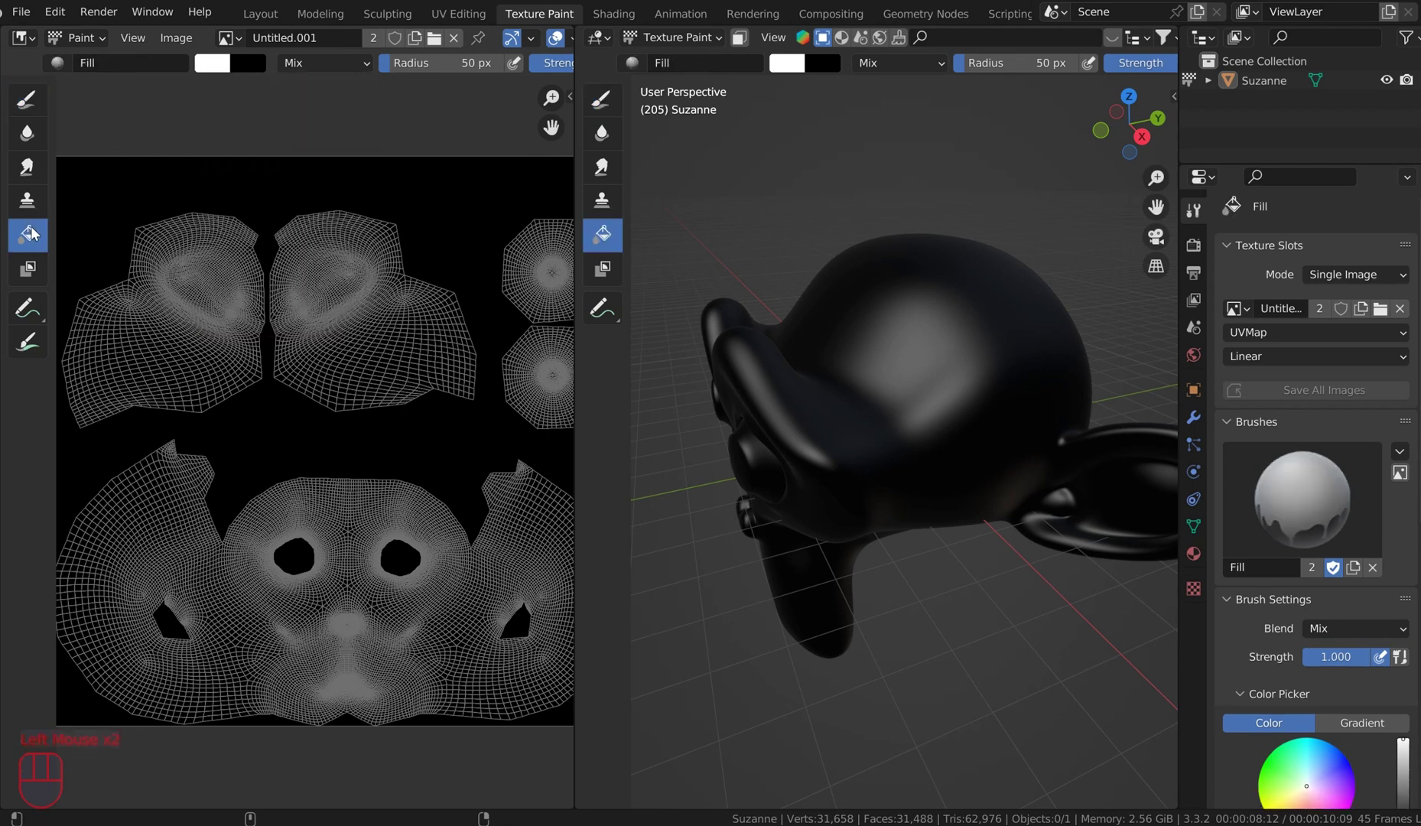
pyautogui.click(274, 201)
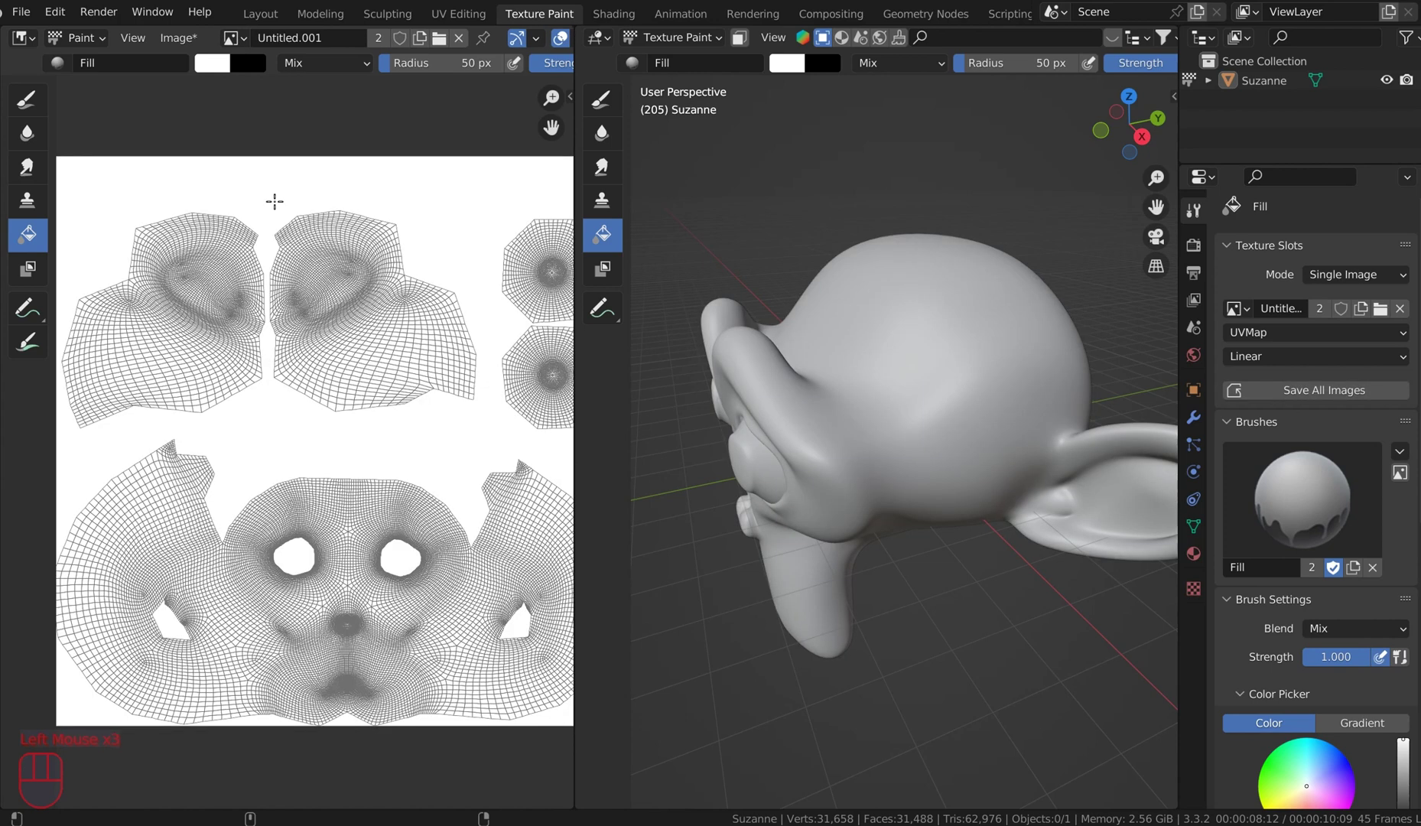
pyautogui.scroll(-5, 1126, 42)
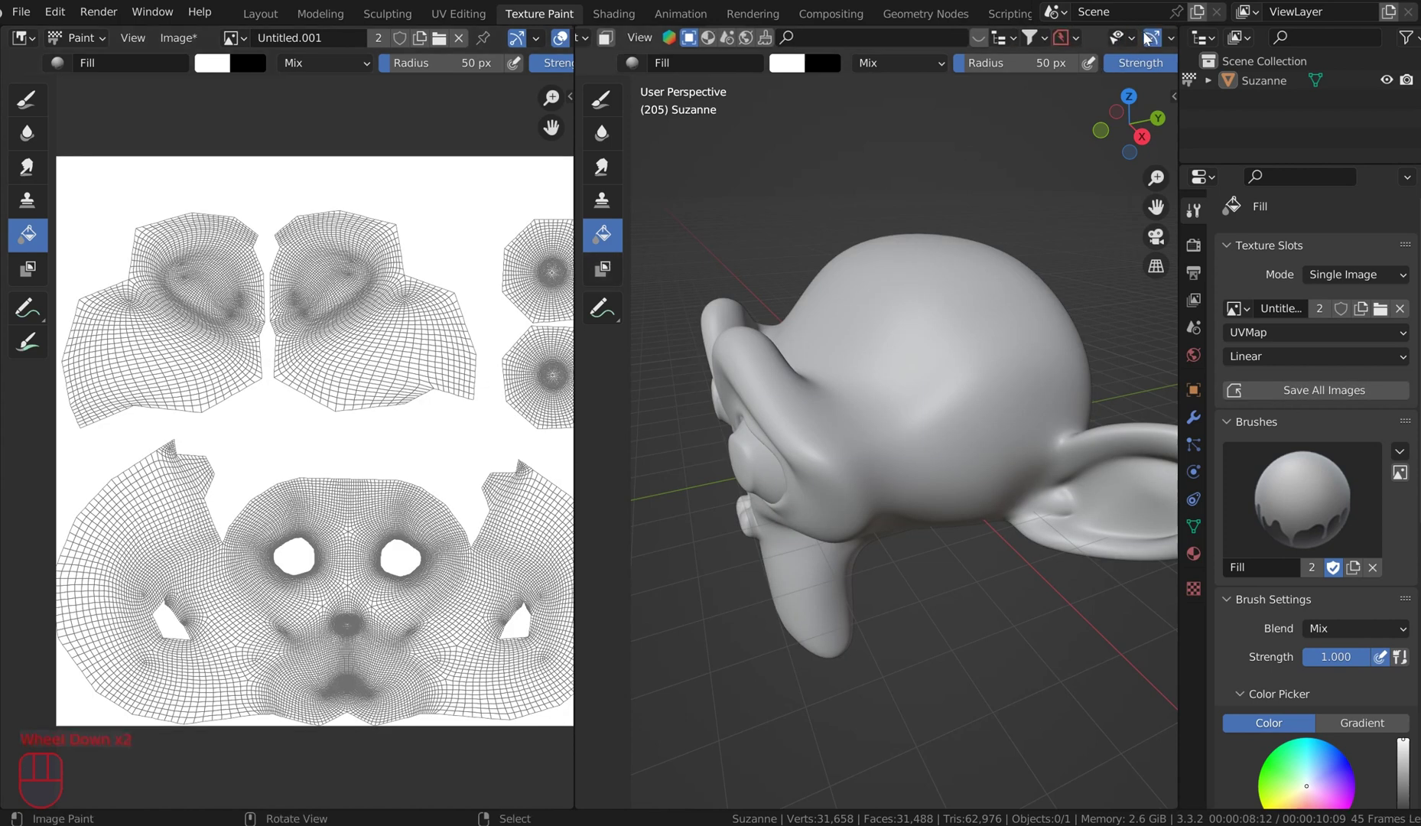
# Switch to Material Preview, centre the UV image and orbit Suzanne to face the camera
pyautogui.click(1123, 39)
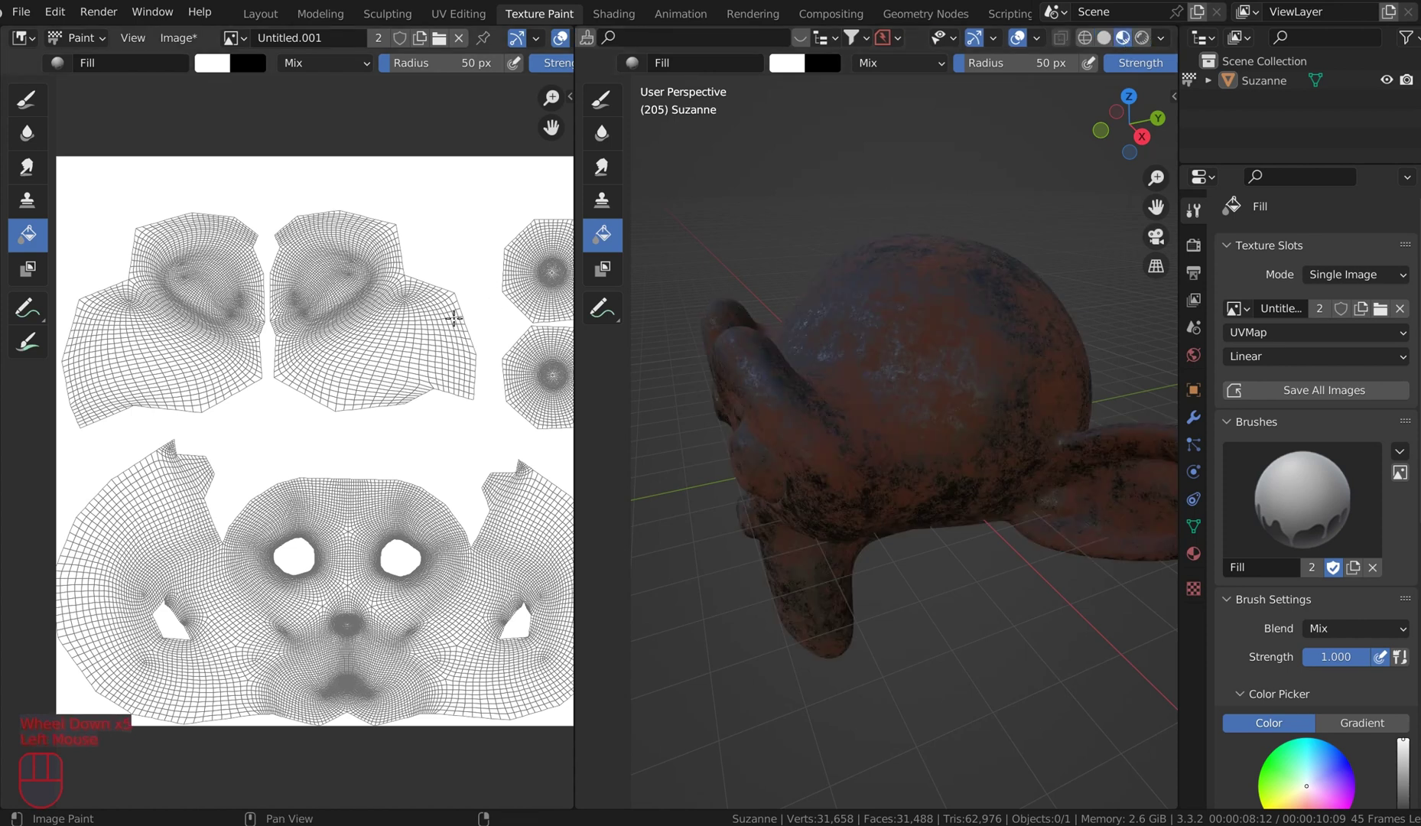
pyautogui.scroll(-1, 454, 319)
pyautogui.moveTo(455, 319); pyautogui.dragTo(287, 423, button='middle')
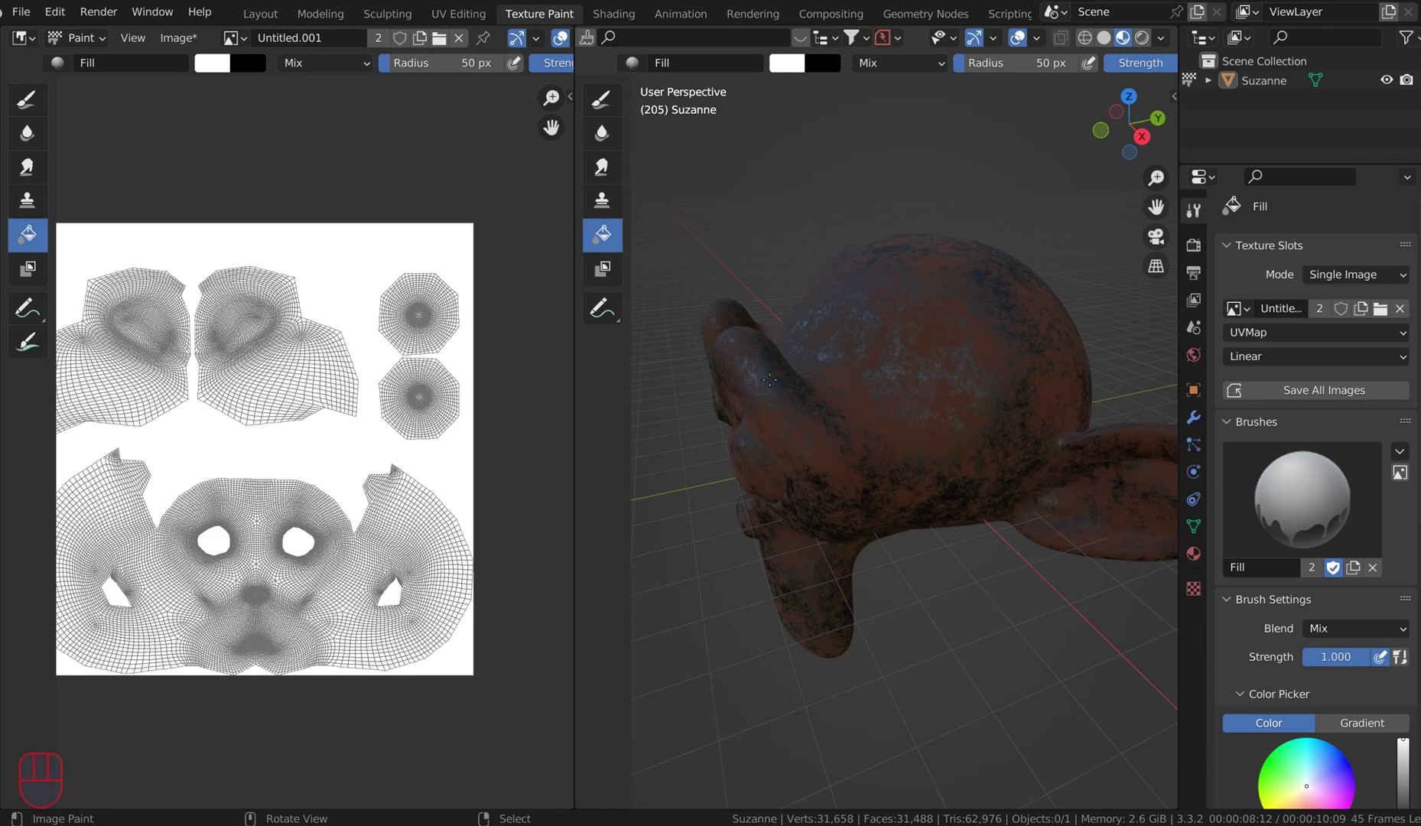
pyautogui.moveTo(776, 365); pyautogui.dragTo(858, 327, button='middle')
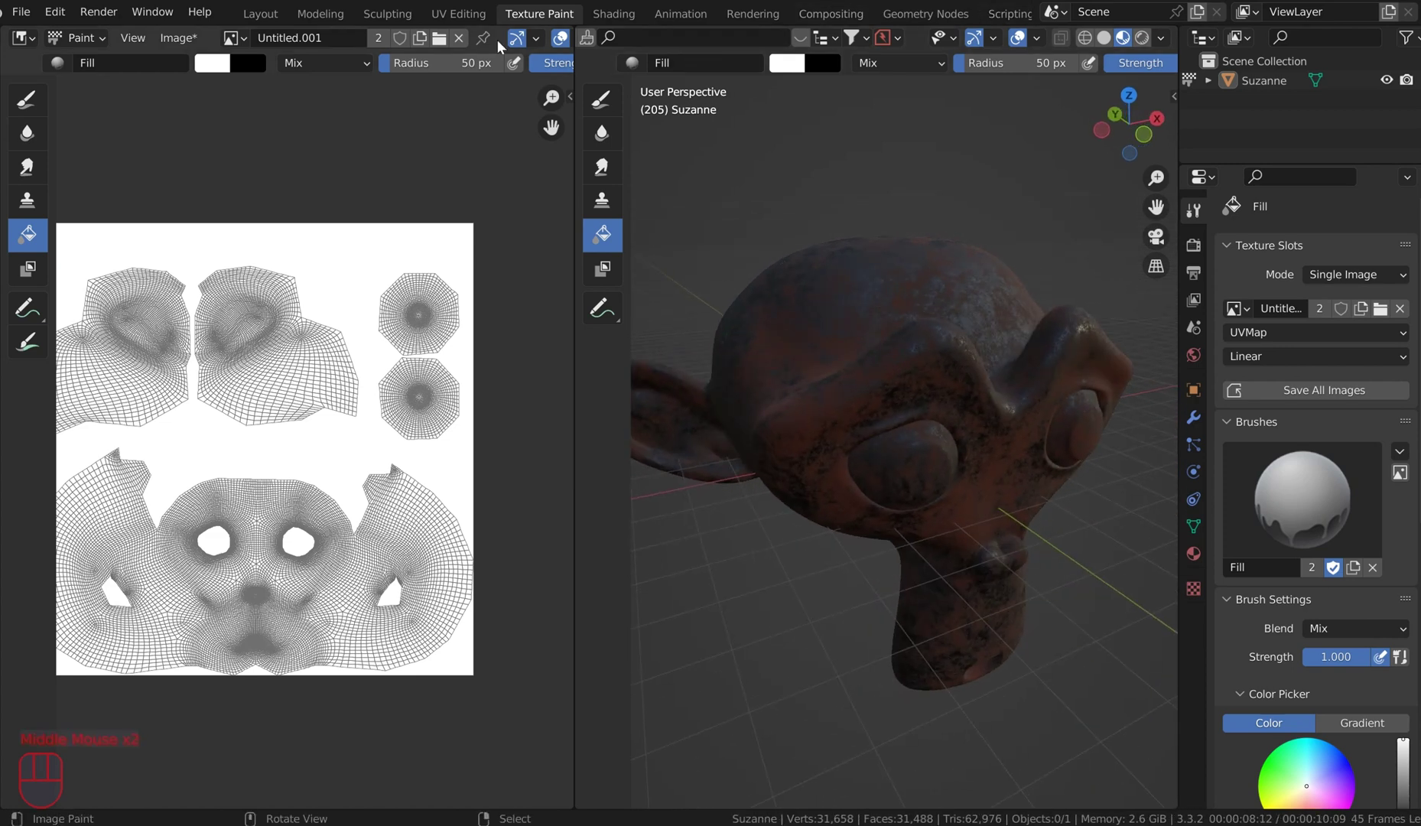
pyautogui.scroll(-3, 988, 10)
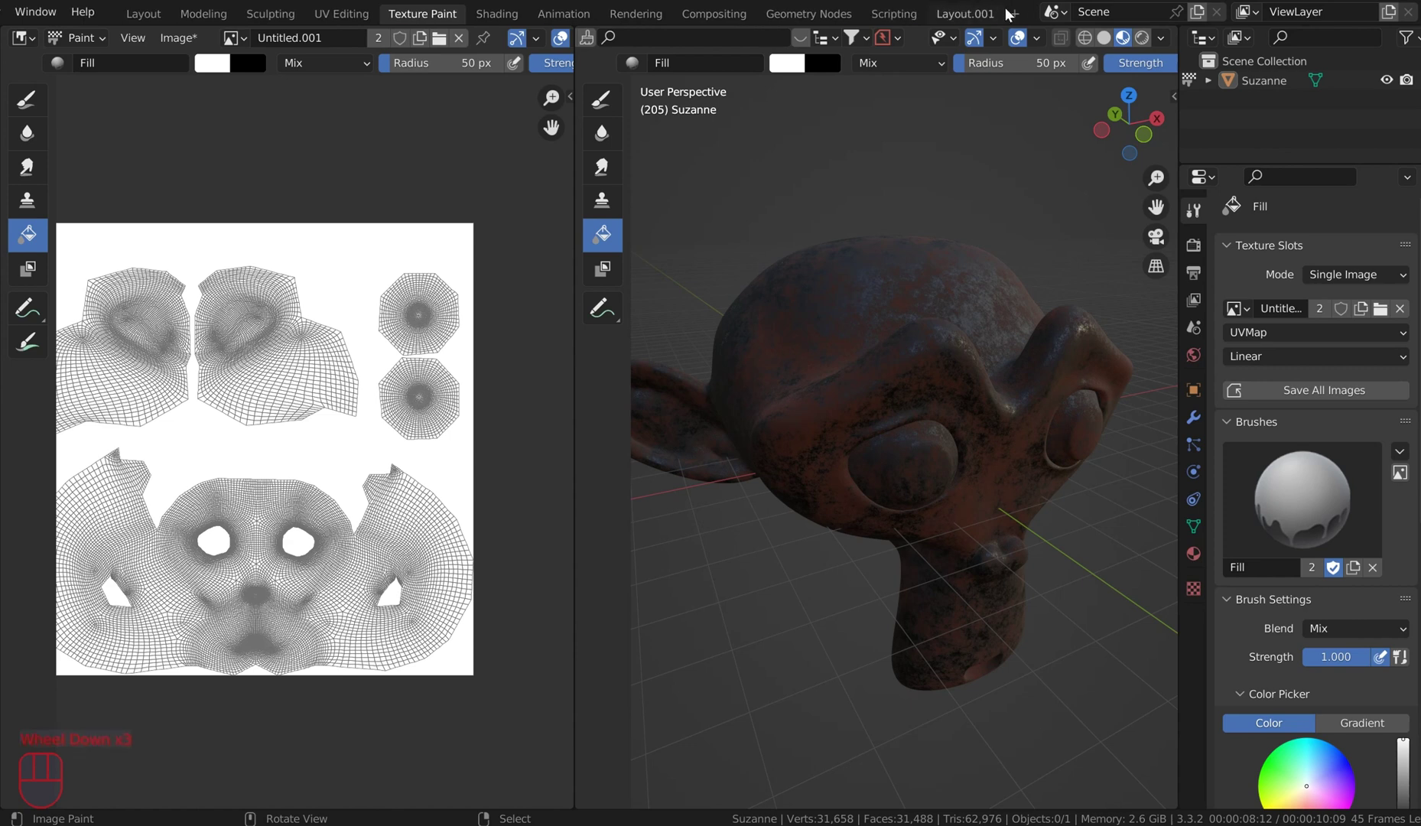
# Inspect the fully rusted Suzanne from several angles in the Layout.001 workspace
pyautogui.click(951, 16)
pyautogui.moveTo(661, 392); pyautogui.dragTo(518, 326, button='middle')
pyautogui.scroll(2, 638, 369)
pyautogui.scroll(-1, 514, 321)
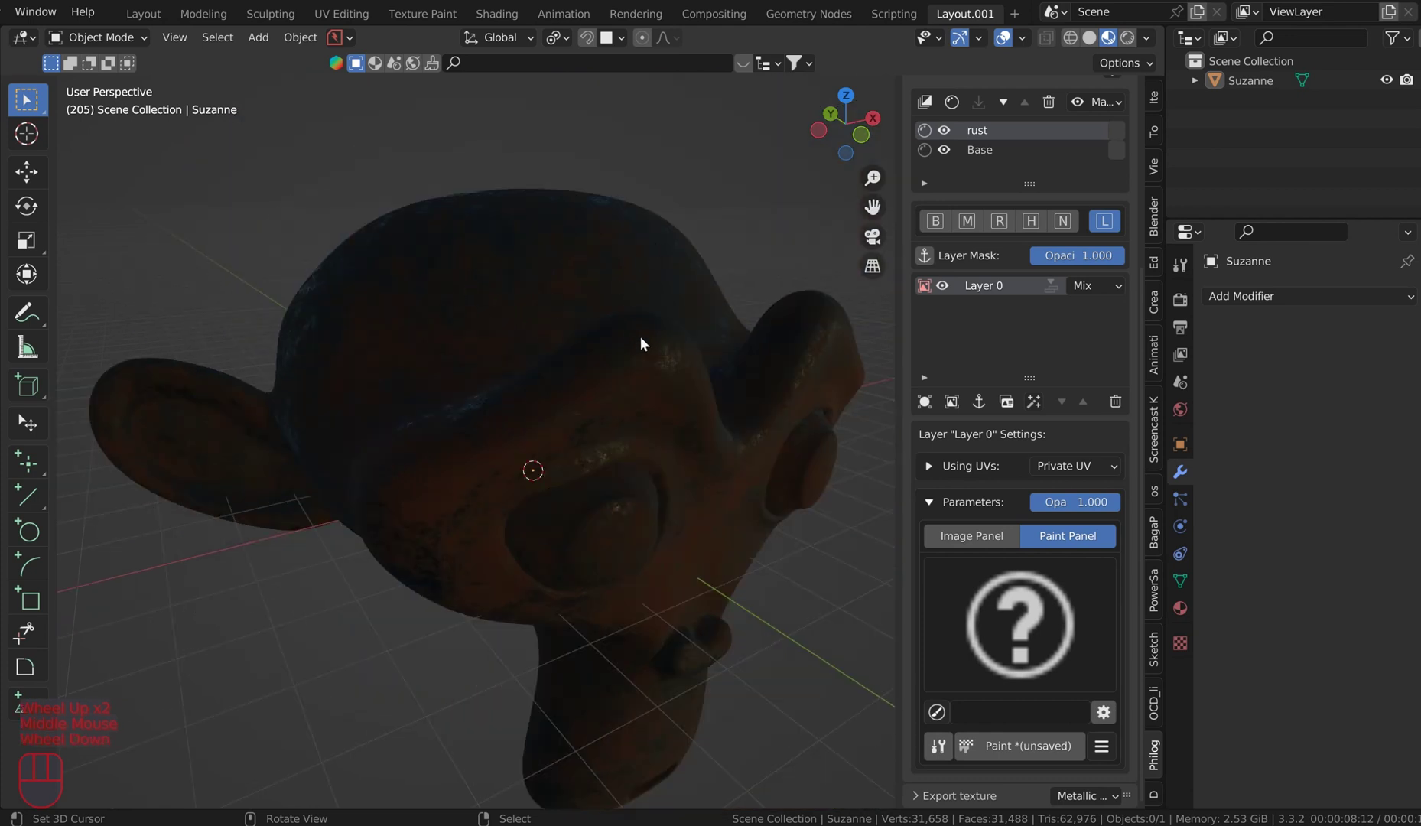
pyautogui.scroll(-1, 641, 338)
pyautogui.moveTo(641, 340)
pyautogui.mouseDown(button='middle')
pyautogui.moveTo(684, 338)
pyautogui.moveTo(663, 331)
pyautogui.mouseUp(button='middle')
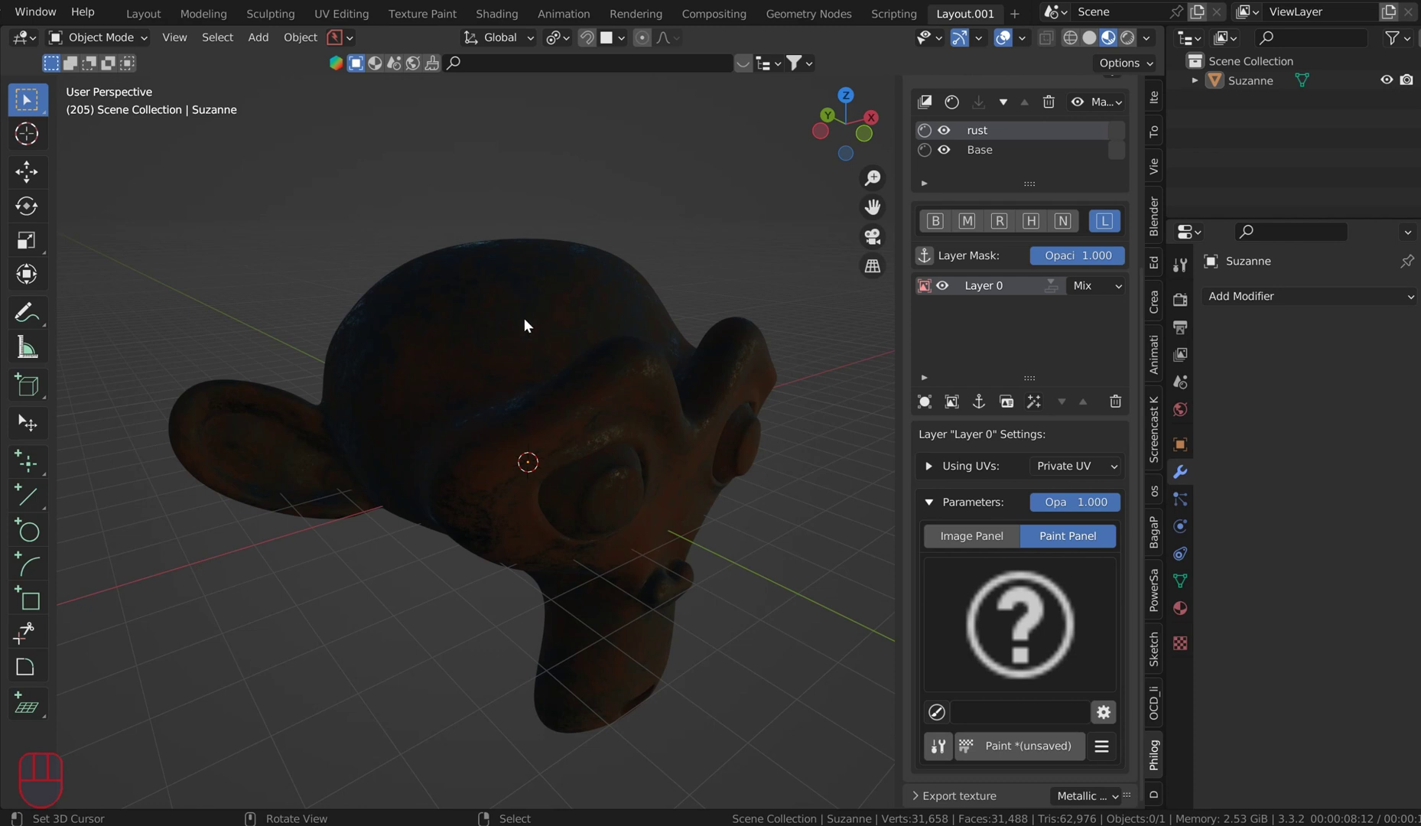
pyautogui.scroll(-2, 1026, 516)
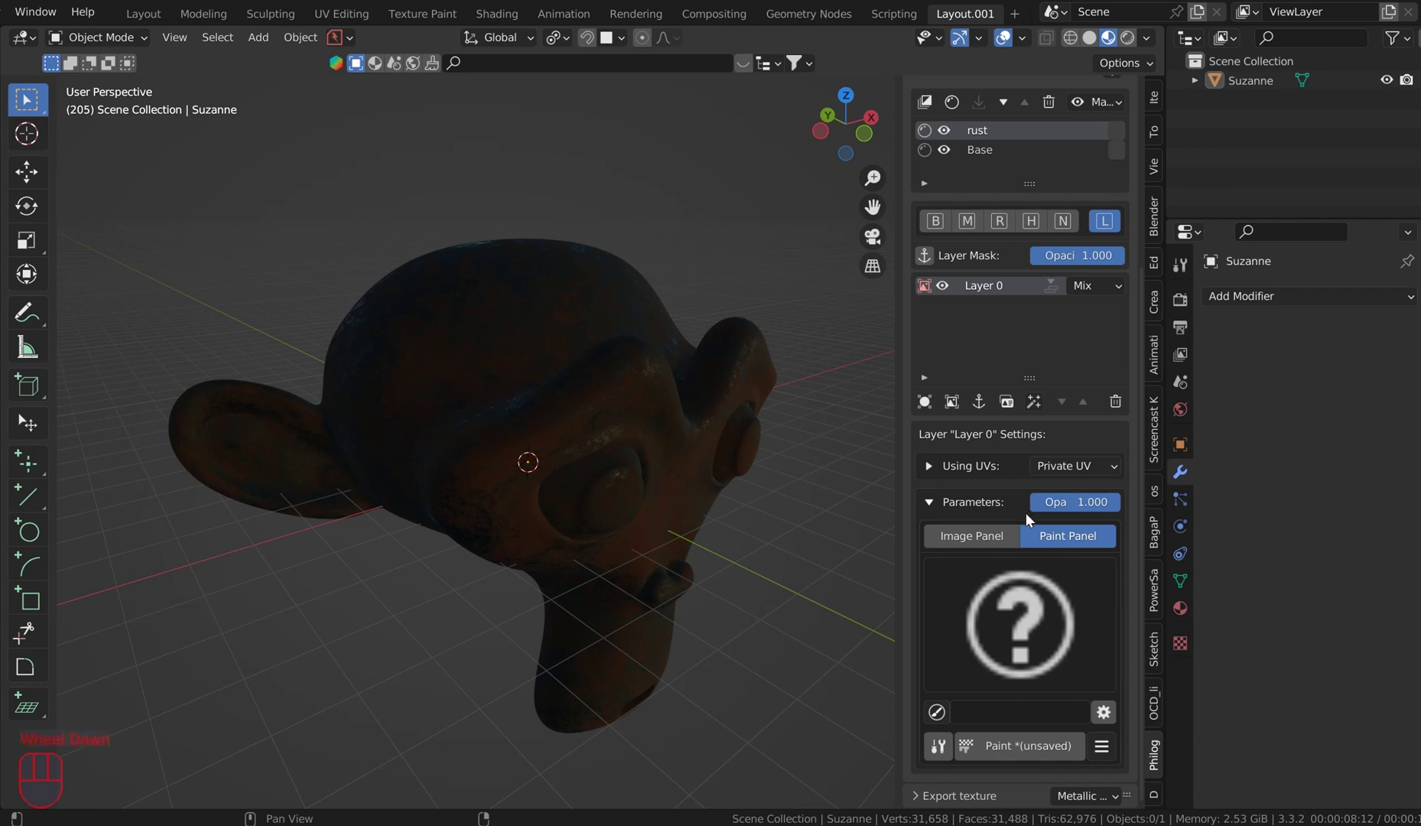
pyautogui.scroll(4, 1031, 541)
pyautogui.scroll(1, 1031, 541)
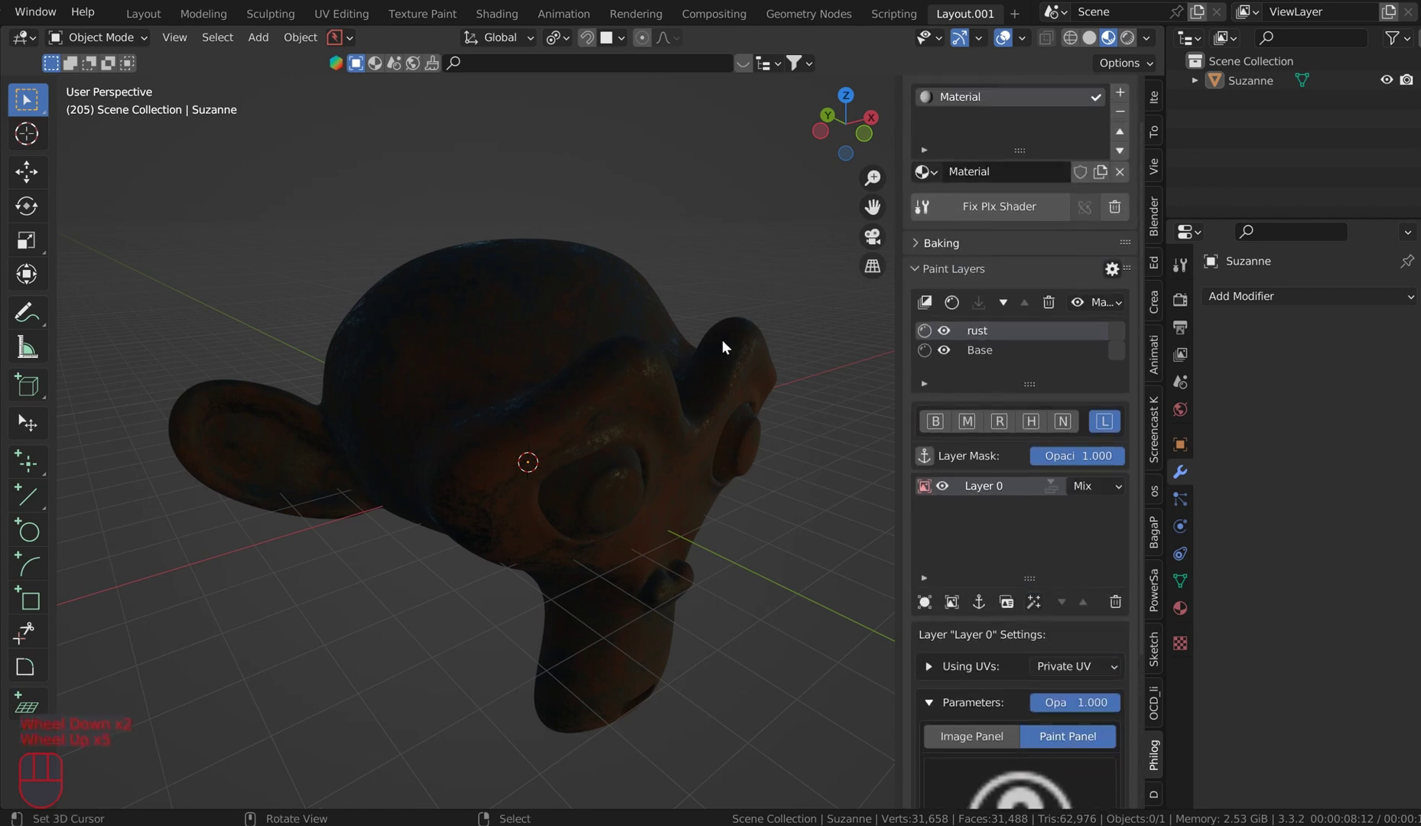
pyautogui.moveTo(722, 340); pyautogui.dragTo(760, 317, button='middle')
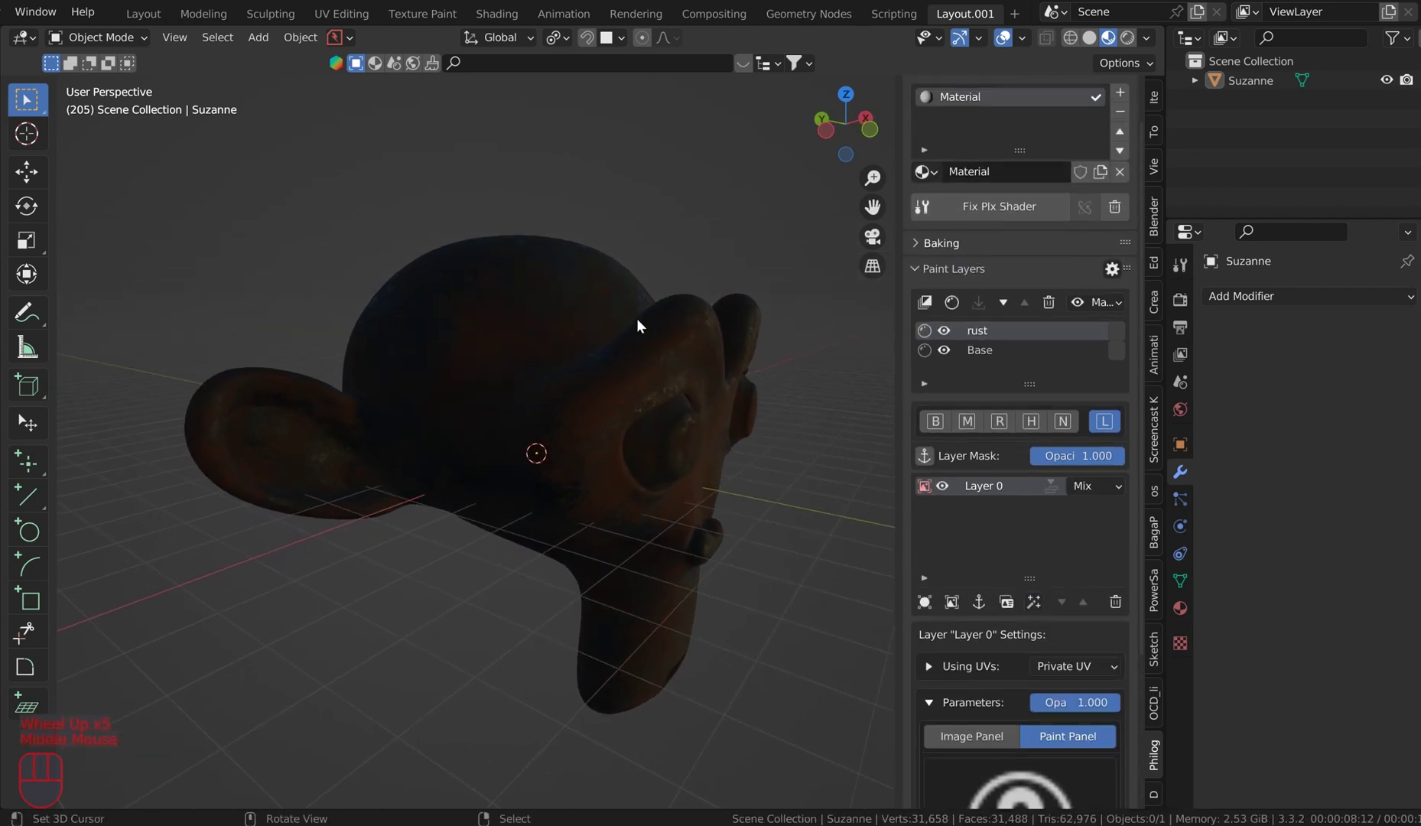
pyautogui.moveTo(637, 319); pyautogui.dragTo(631, 335, button='middle')
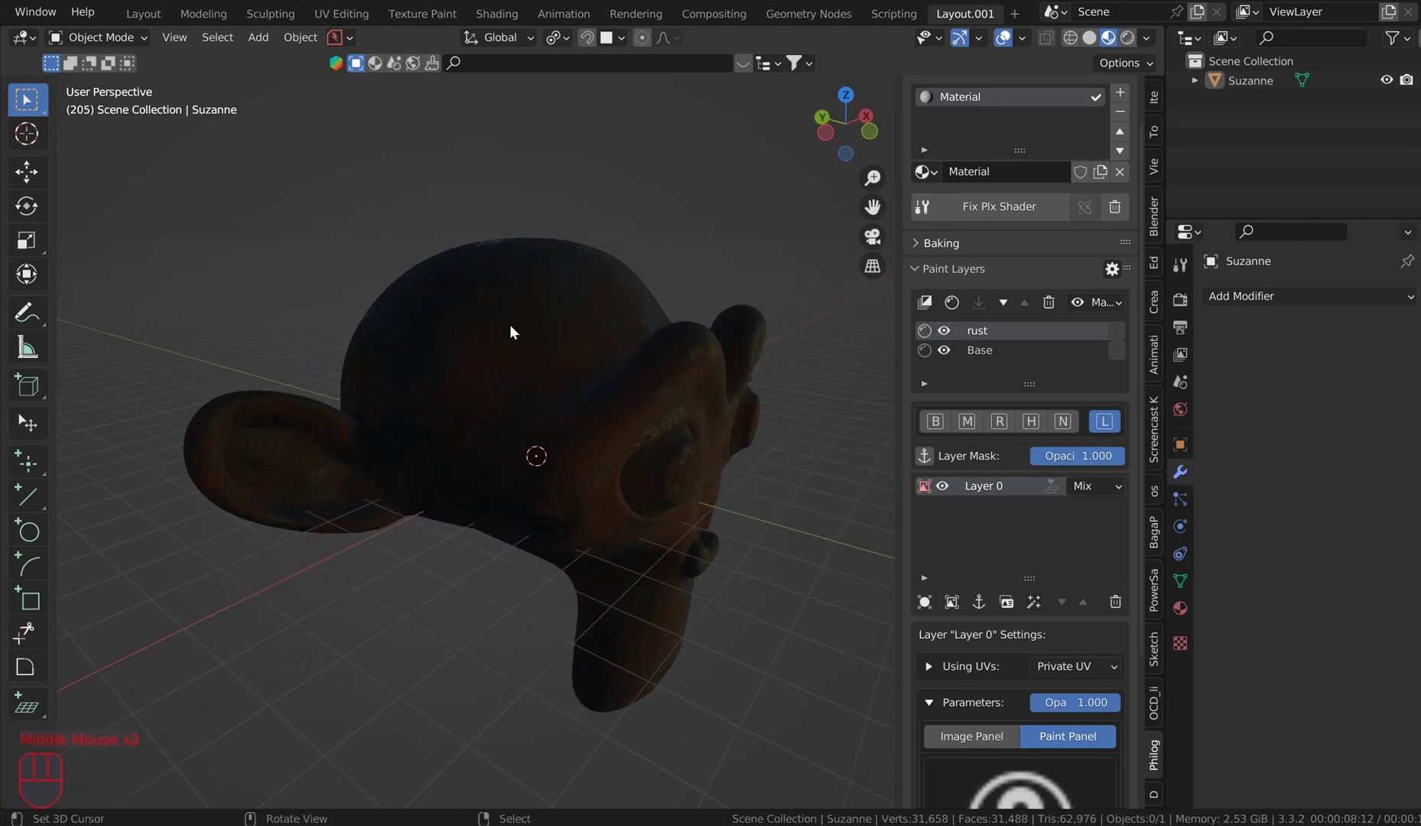
# Put Suzanne into texture paint mode with white as the active paint colour
pyautogui.click(509, 330)
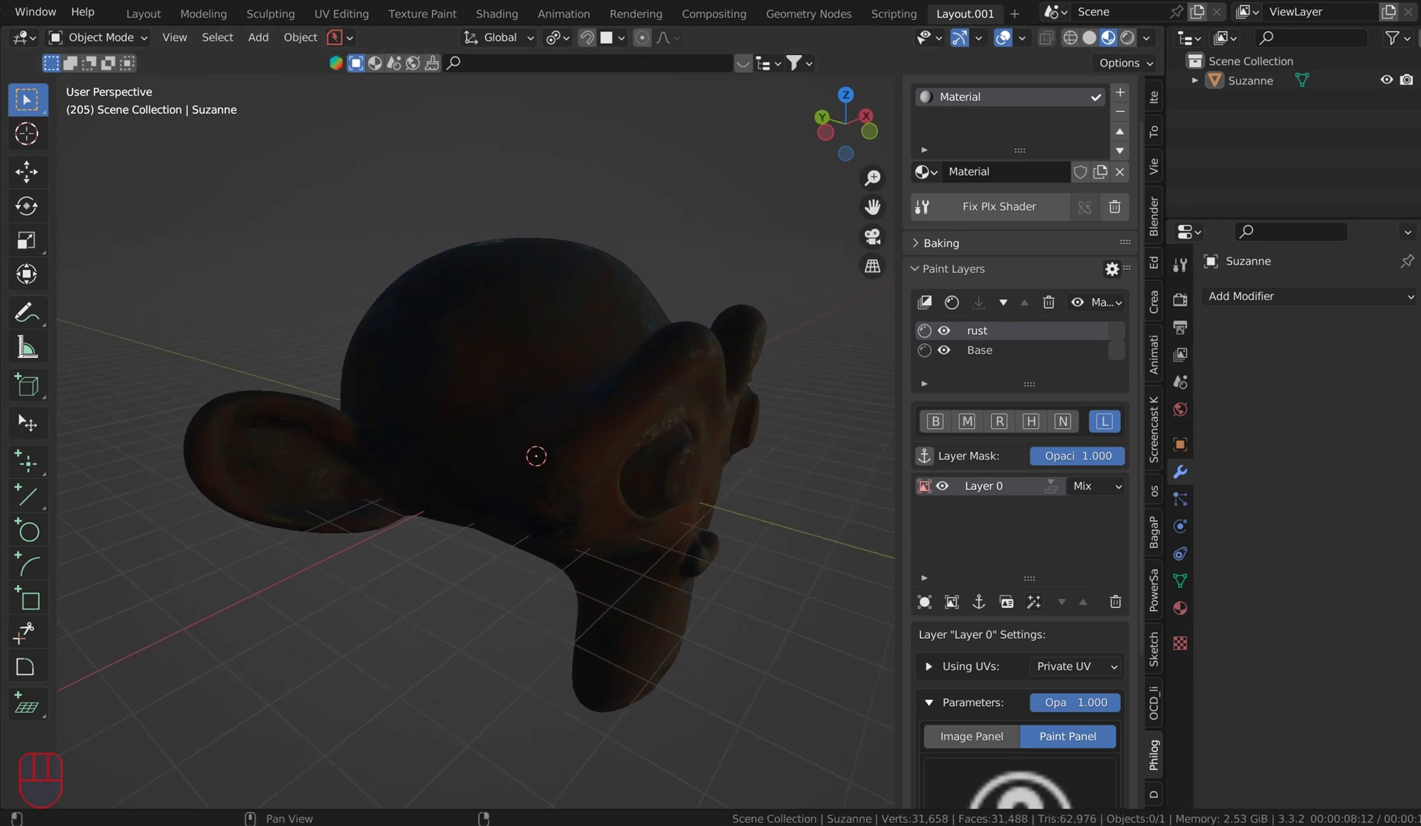
pyautogui.hotkey('ctrl', 'Tab')
pyautogui.moveTo(650, 317)
pyautogui.mouseDown(button='middle')
pyautogui.moveTo(663, 315)
pyautogui.moveTo(536, 314)
pyautogui.mouseUp(button='middle')
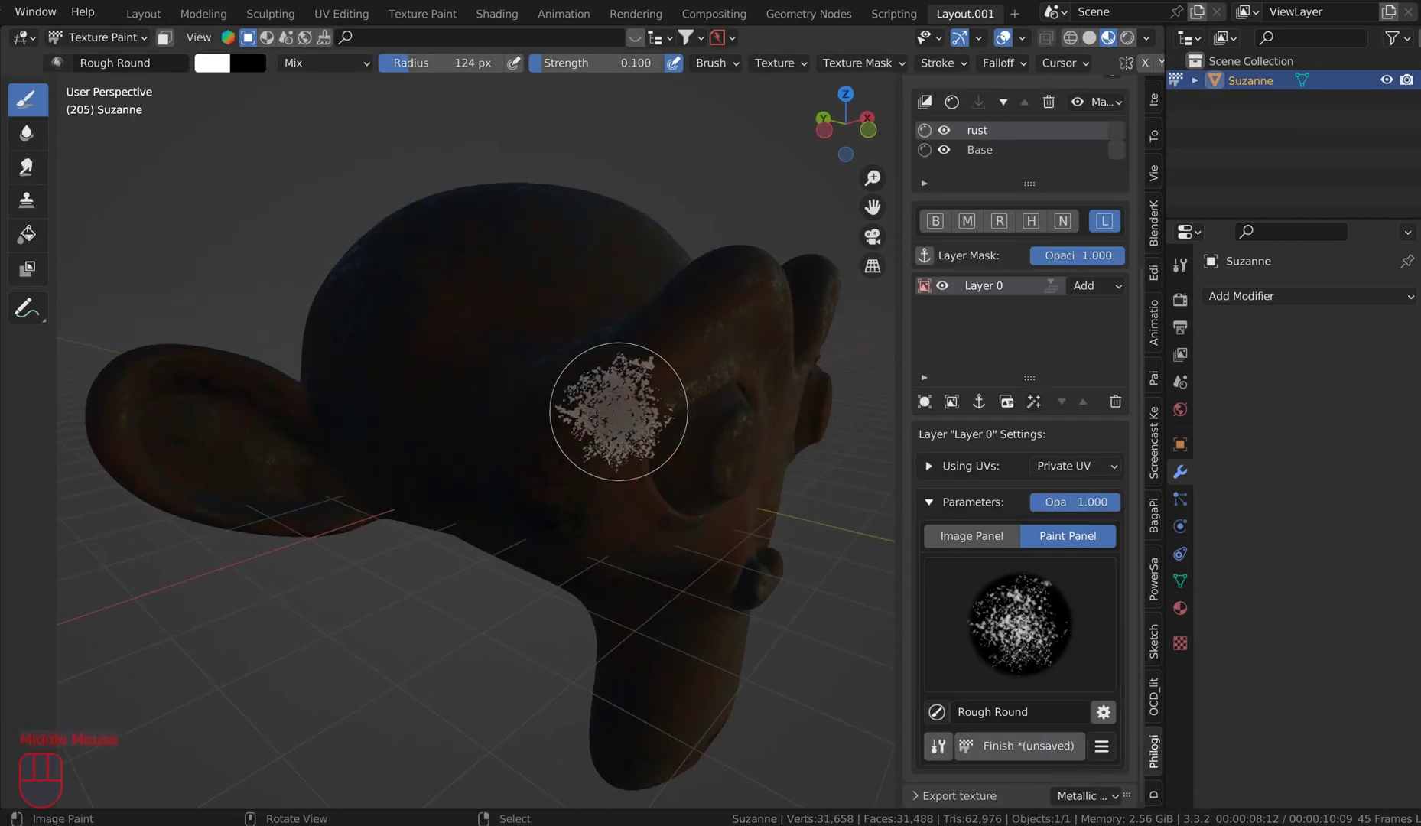
pyautogui.moveTo(603, 412); pyautogui.dragTo(622, 383, button='middle')
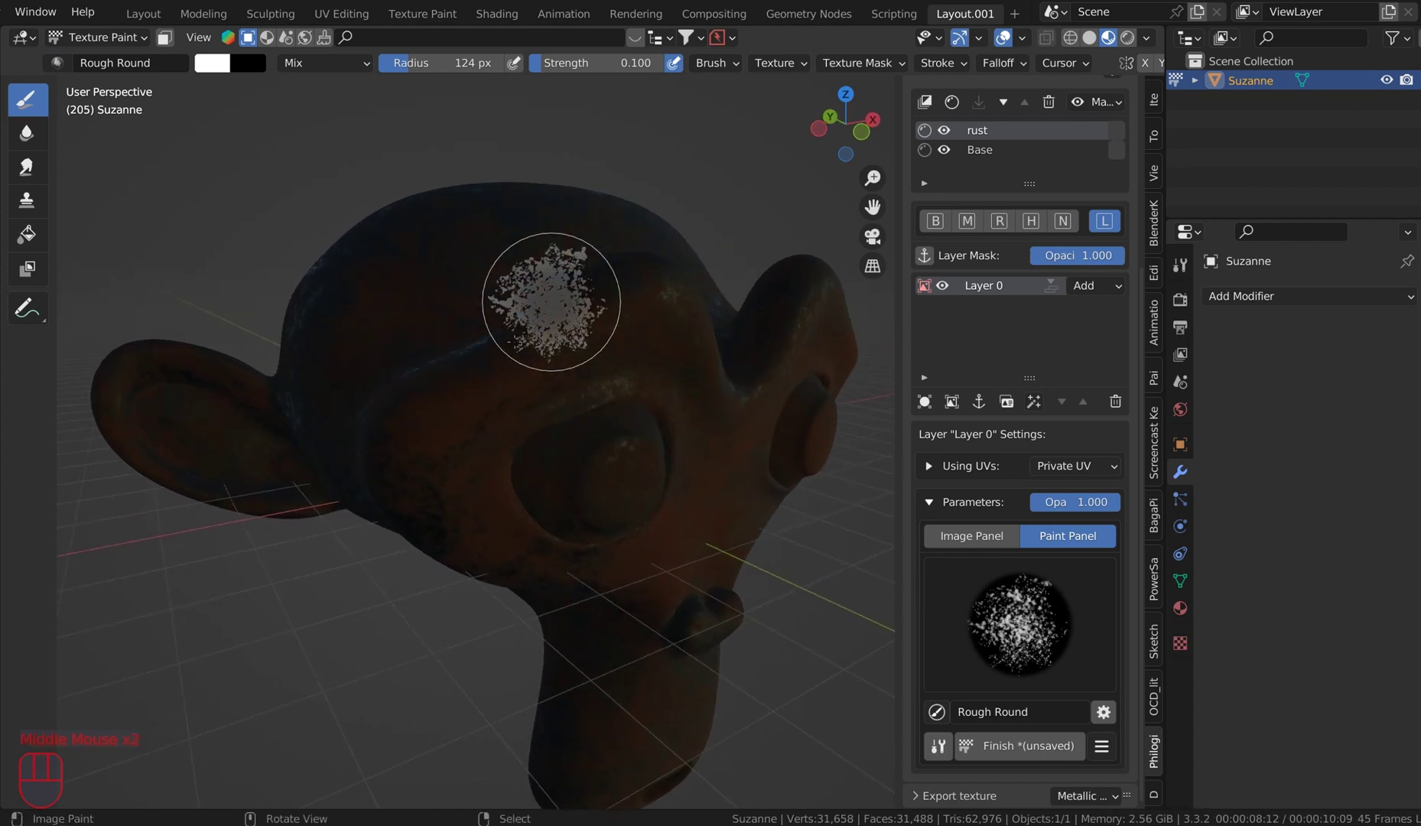
pyautogui.scroll(-2, 536, 295)
pyautogui.moveTo(536, 295); pyautogui.dragTo(533, 325, button='middle')
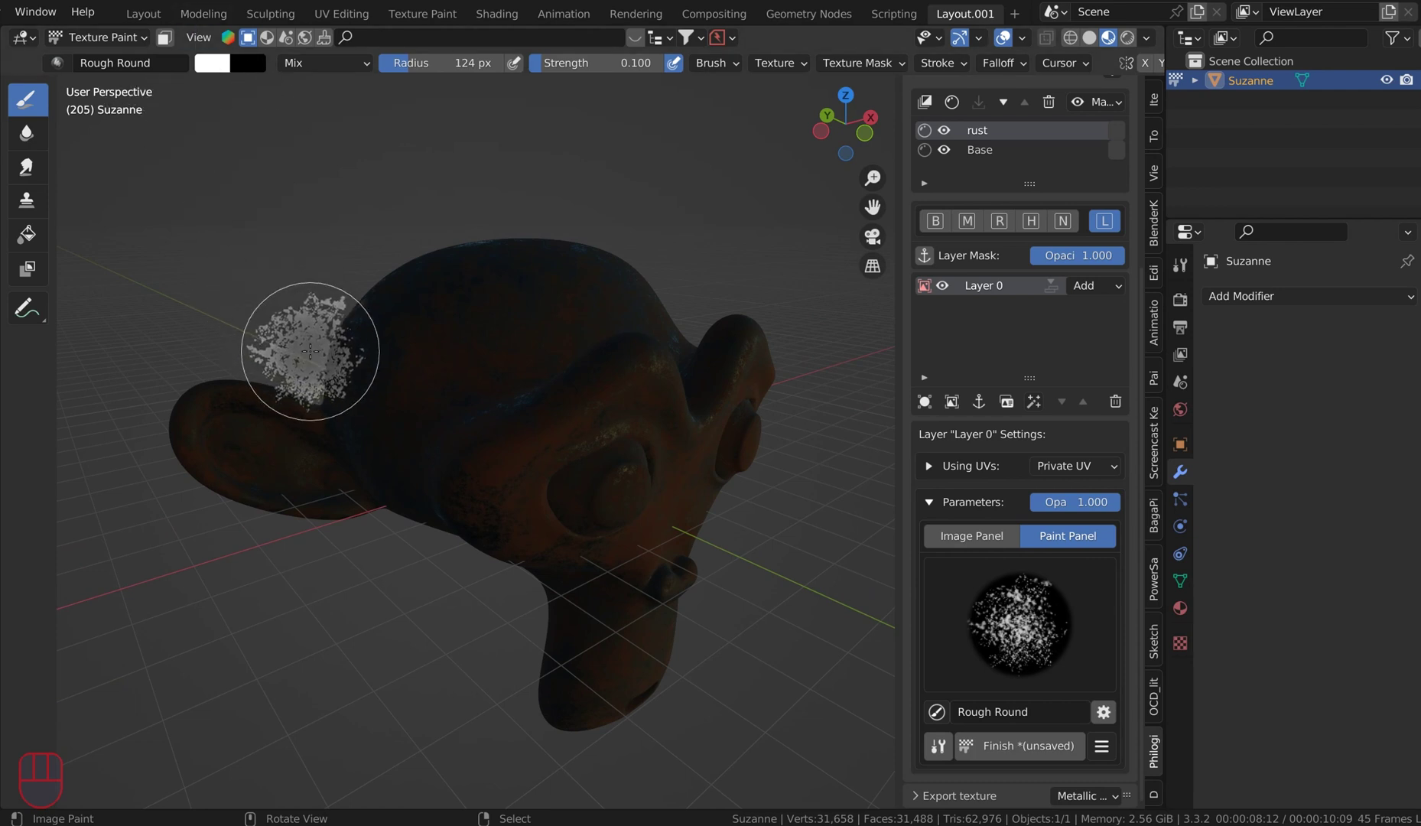
pyautogui.press('x')
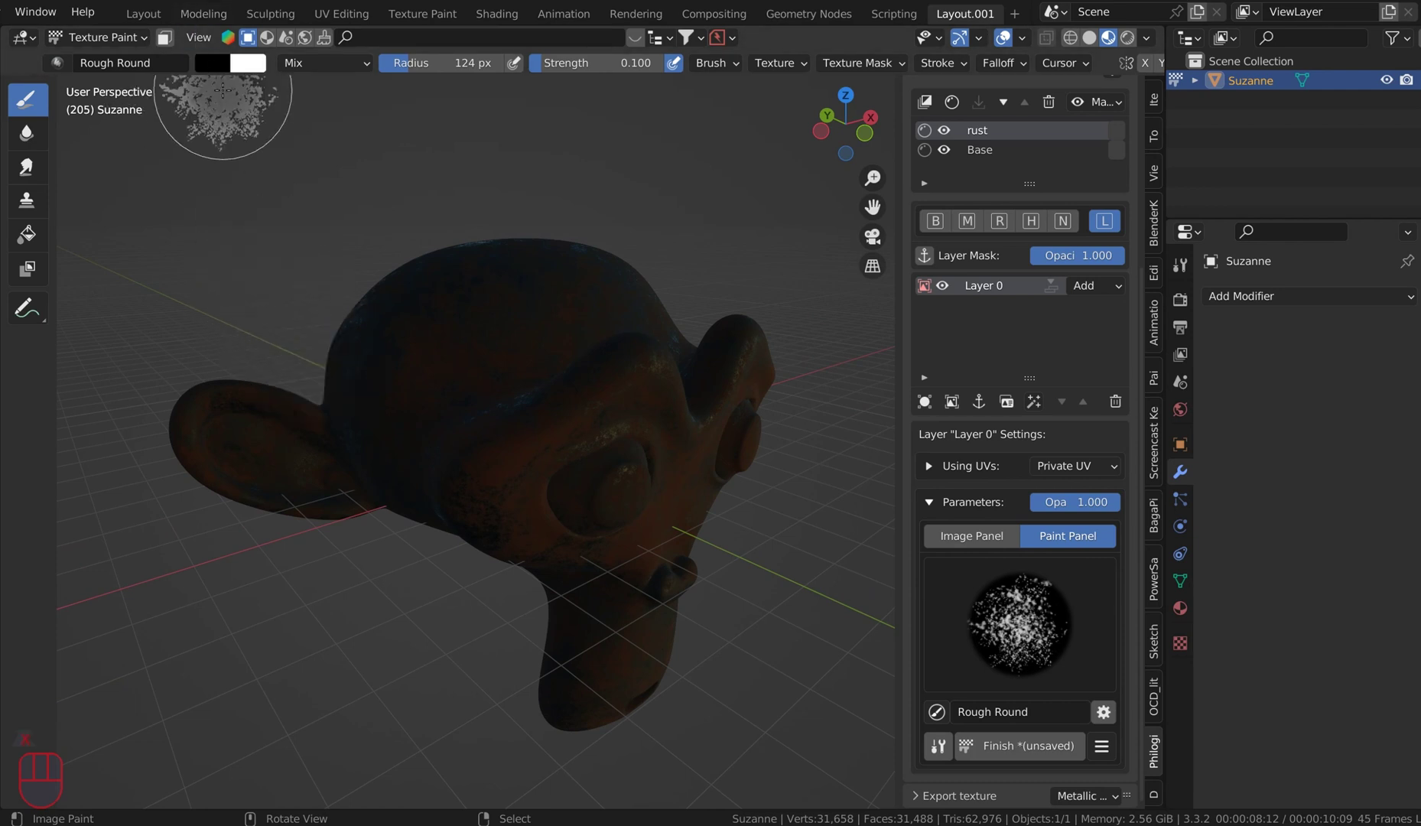
pyautogui.press('x')
pyautogui.press('x')
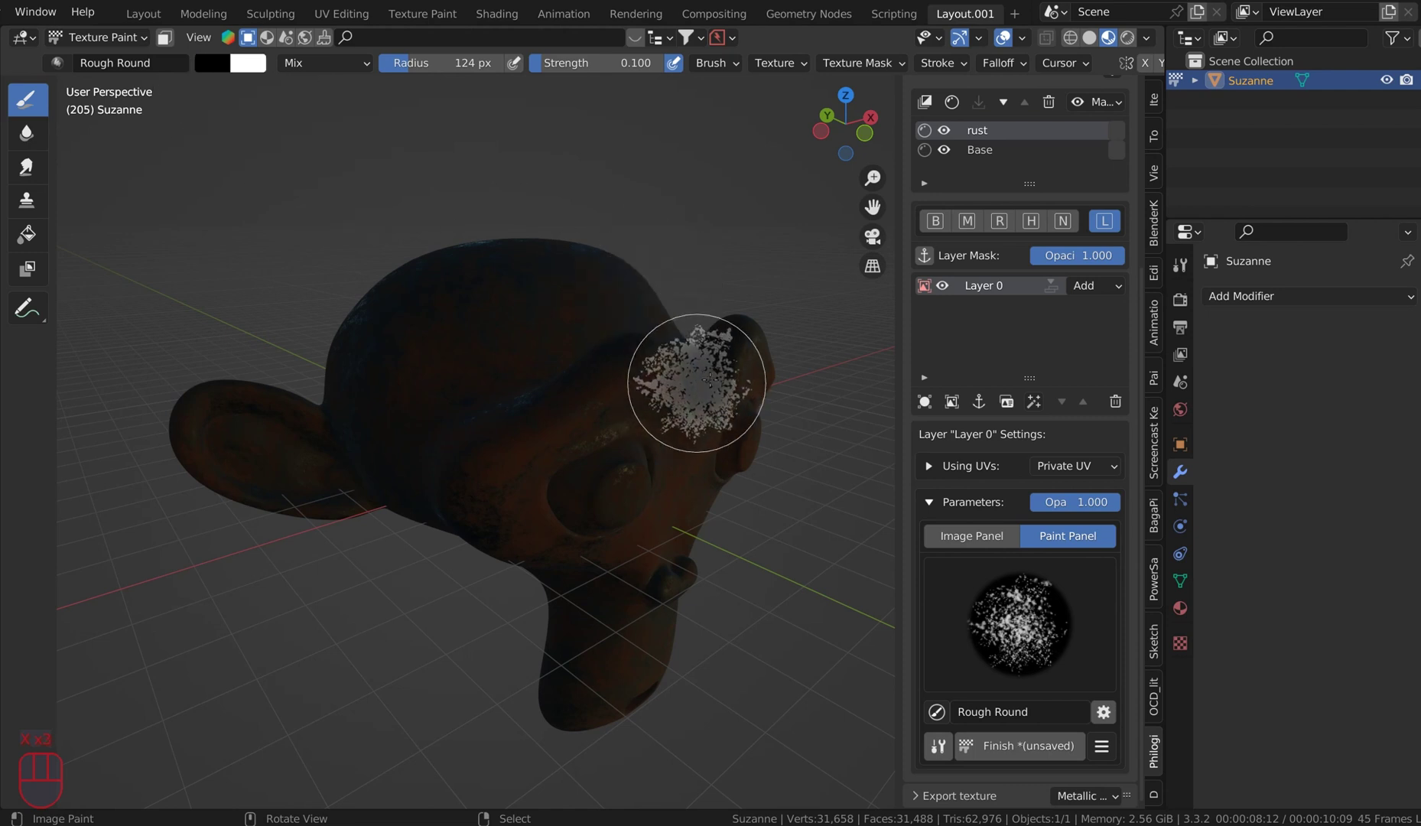
pyautogui.scroll(3, 698, 381)
# Paint pale rough patches over the ear, brow and eye on the rust mask
pyautogui.moveTo(513, 478); pyautogui.dragTo(617, 423)
pyautogui.moveTo(692, 373)
pyautogui.mouseDown()
pyautogui.moveTo(786, 301)
pyautogui.moveTo(539, 457)
pyautogui.moveTo(691, 337)
pyautogui.moveTo(736, 359)
pyautogui.mouseUp()
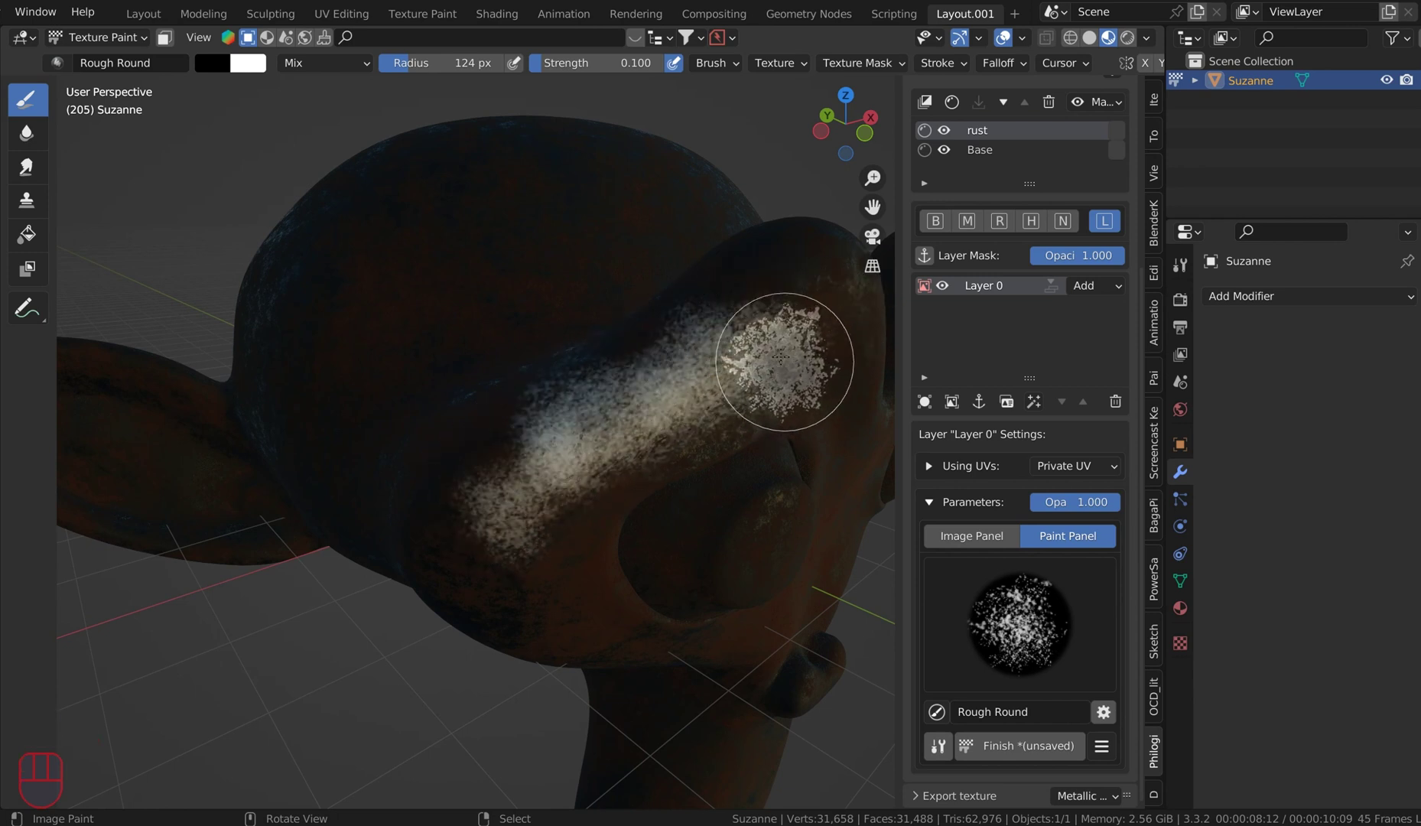
pyautogui.moveTo(736, 359); pyautogui.dragTo(730, 509, button='middle')
pyautogui.moveTo(627, 427)
pyautogui.mouseDown()
pyautogui.moveTo(587, 501)
pyautogui.moveTo(698, 374)
pyautogui.moveTo(565, 459)
pyautogui.moveTo(593, 420)
pyautogui.moveTo(634, 261)
pyautogui.moveTo(697, 248)
pyautogui.moveTo(577, 308)
pyautogui.moveTo(550, 349)
pyautogui.moveTo(687, 280)
pyautogui.mouseUp()
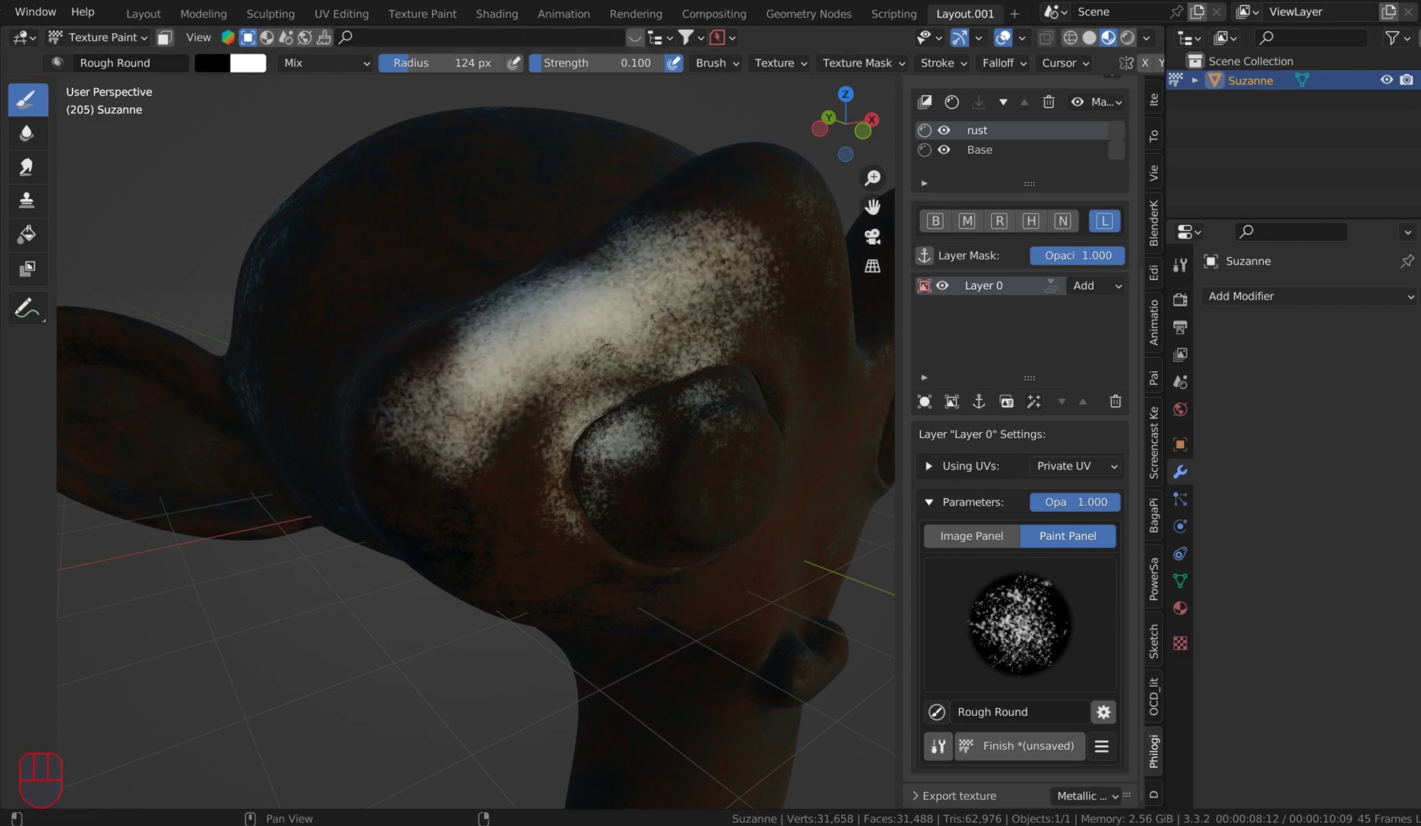
pyautogui.moveTo(687, 280)
pyautogui.mouseDown(button='middle')
pyautogui.moveTo(442, 382)
pyautogui.moveTo(472, 355)
pyautogui.mouseUp(button='middle')
pyautogui.scroll(3, 586, 322)
pyautogui.moveTo(586, 322); pyautogui.dragTo(480, 298, button='middle')
pyautogui.scroll(-3, 560, 333)
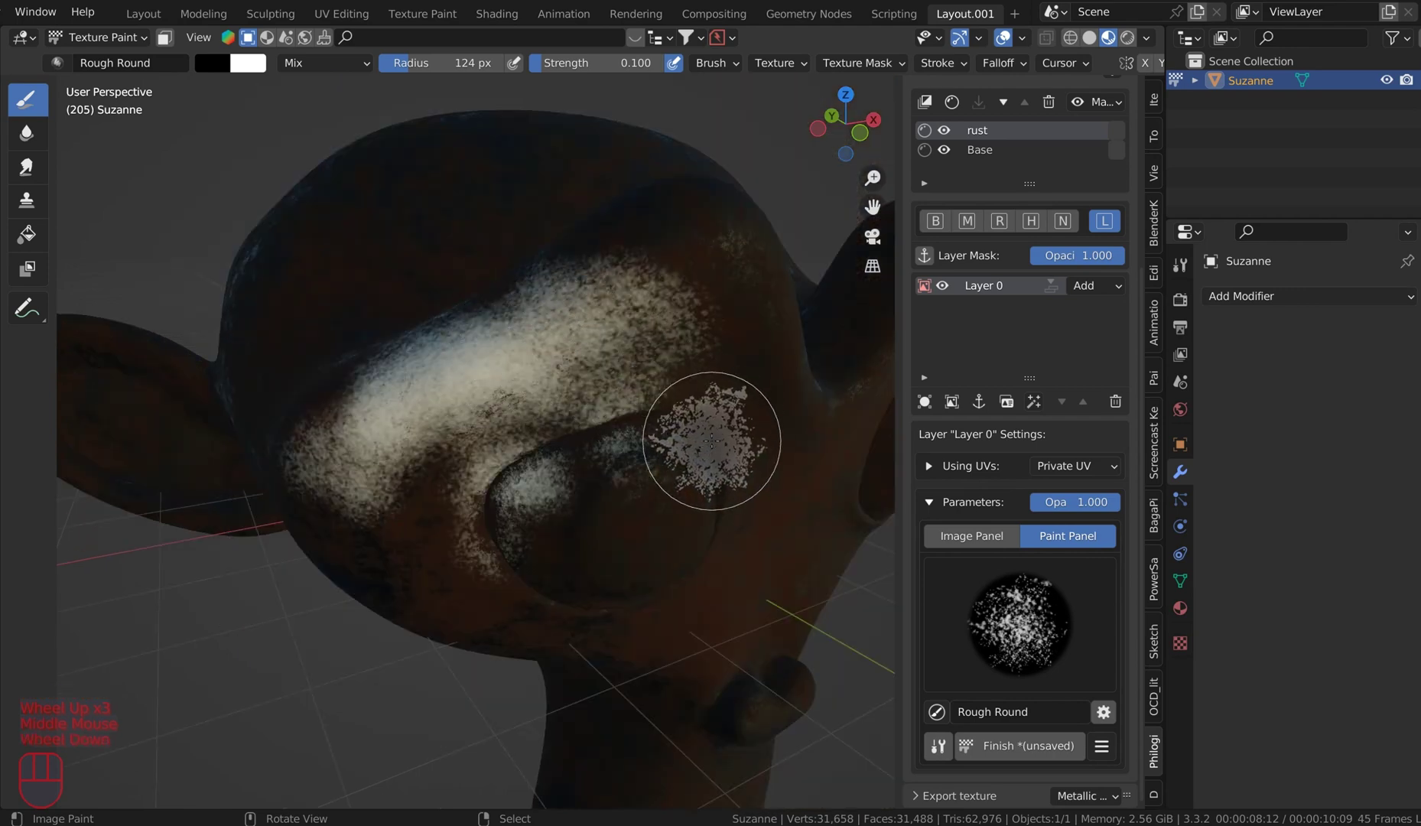
# Select the Base paint layer and undo the stray paint strokes
pyautogui.click(968, 149)
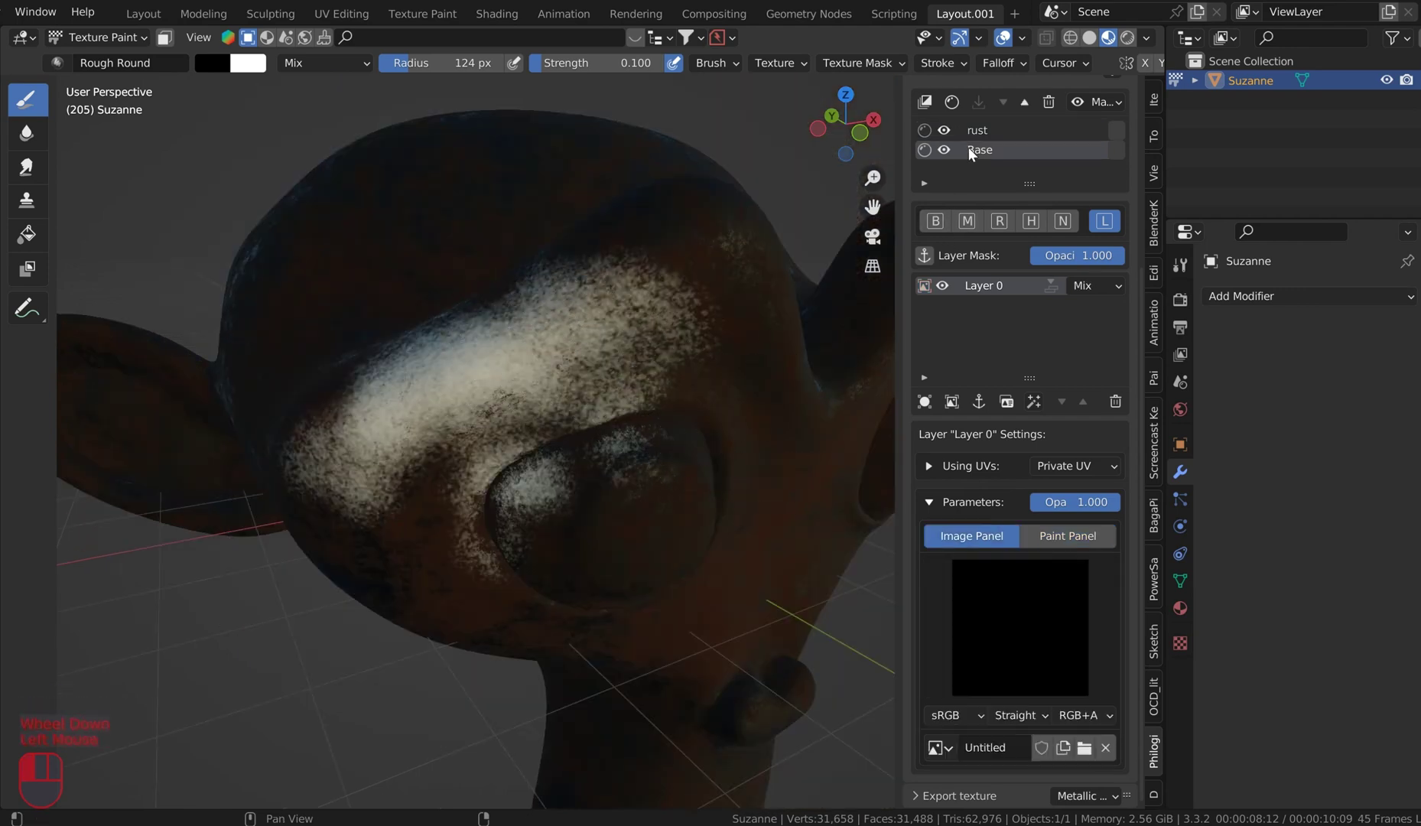
pyautogui.scroll(-2, 1036, 451)
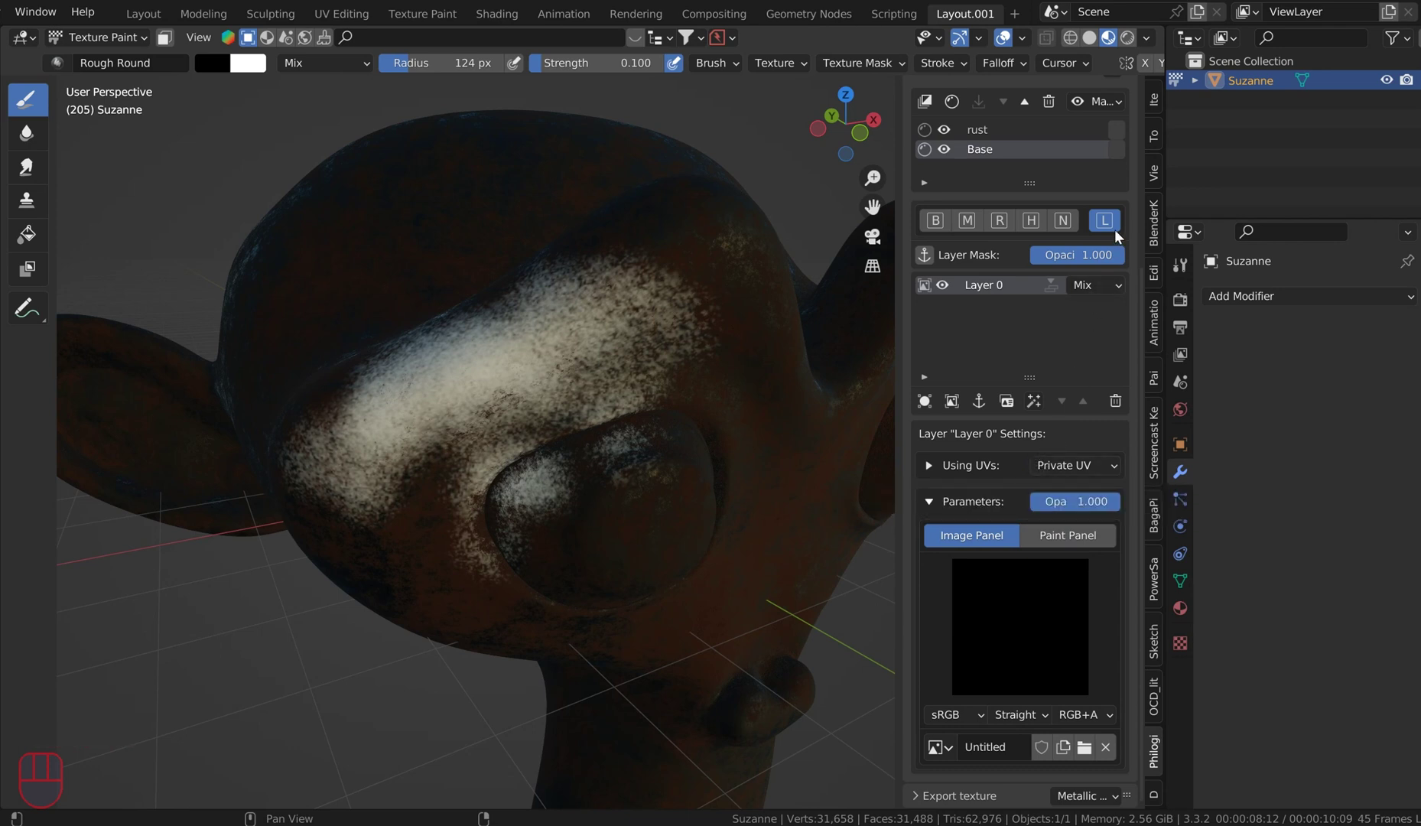
pyautogui.click(930, 225)
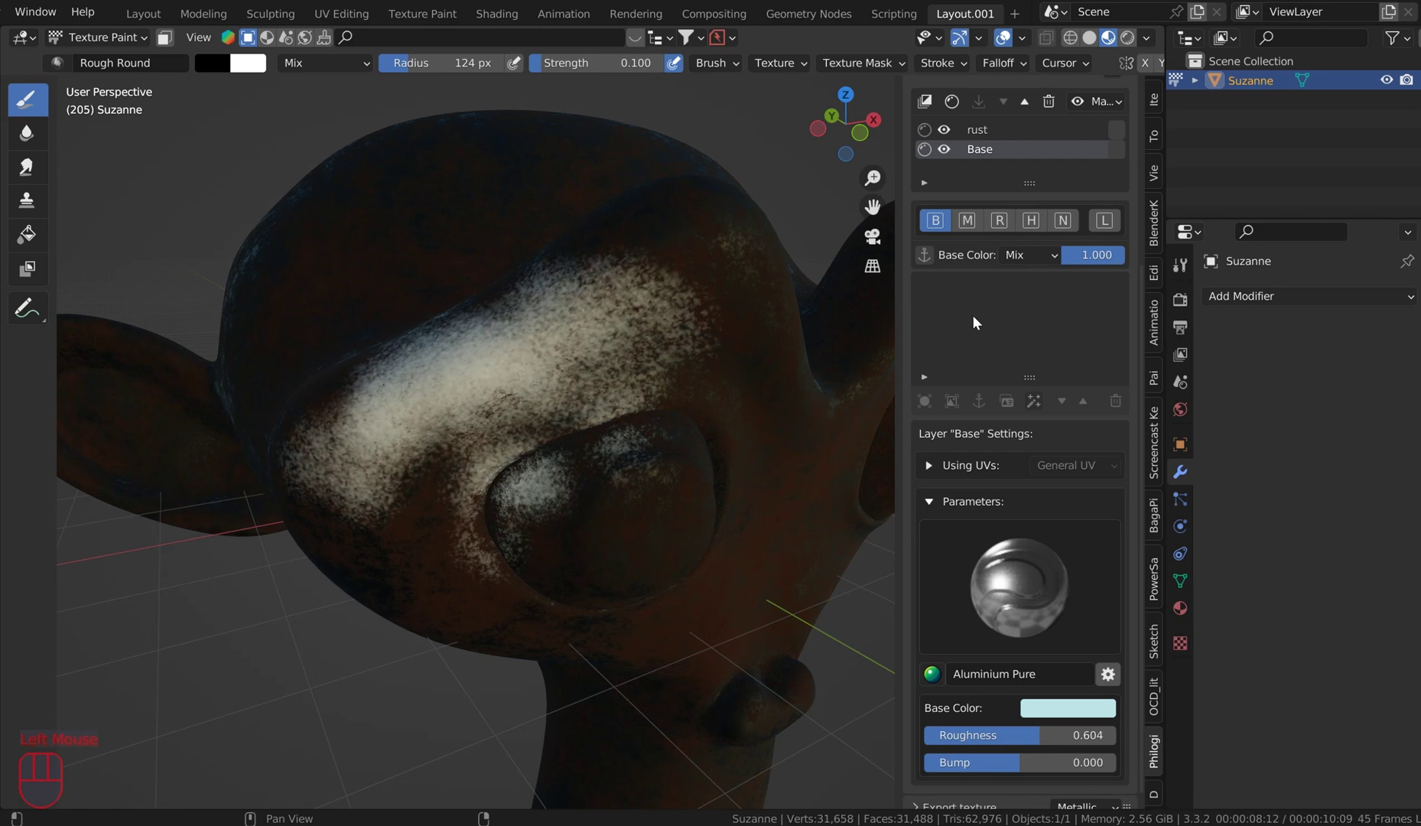
pyautogui.scroll(-1, 994, 375)
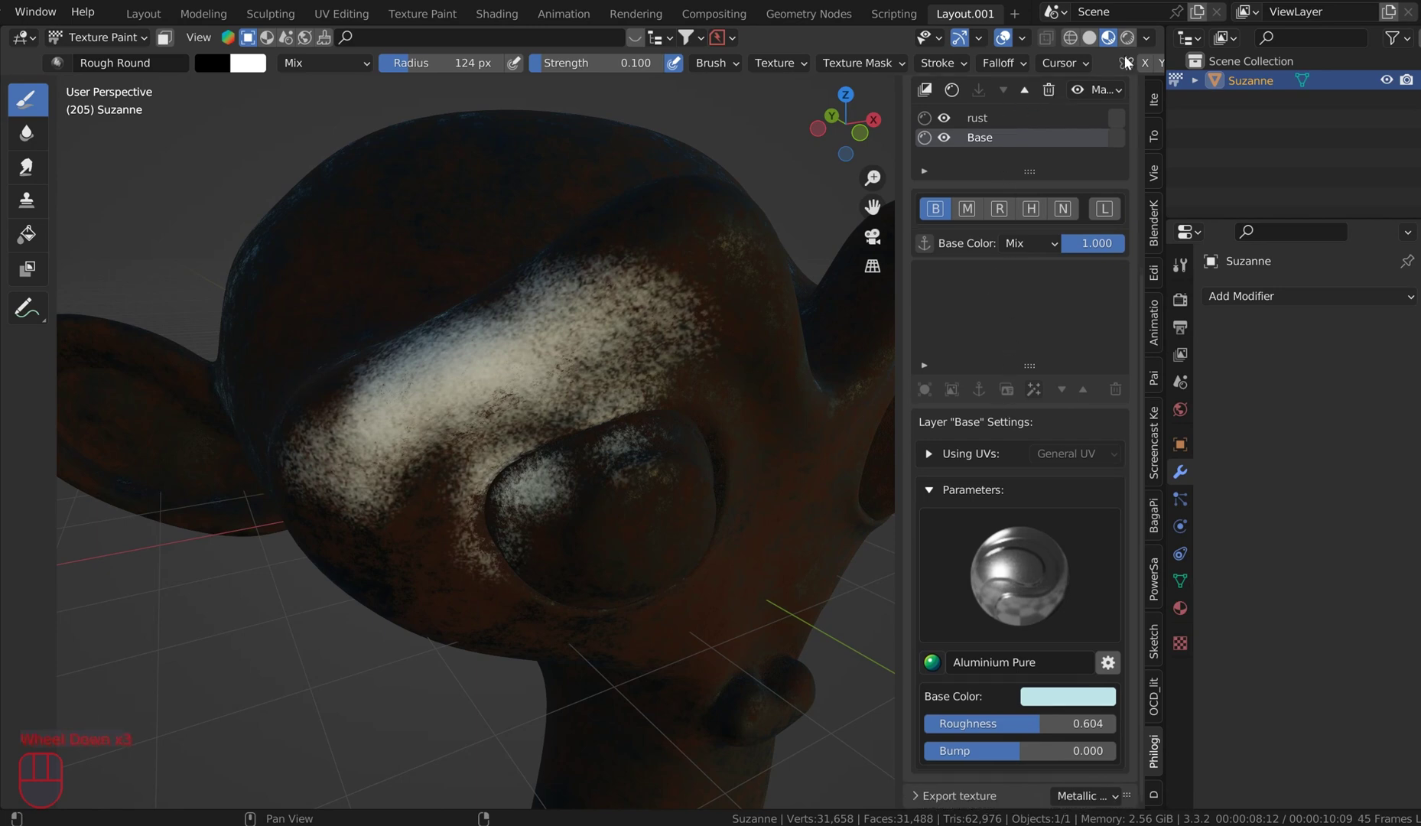
pyautogui.hotkey('ctrl', 'z')
# Delete the Base layer's mask Layer 0
pyautogui.moveTo(667, 316); pyautogui.dragTo(682, 309, button='middle')
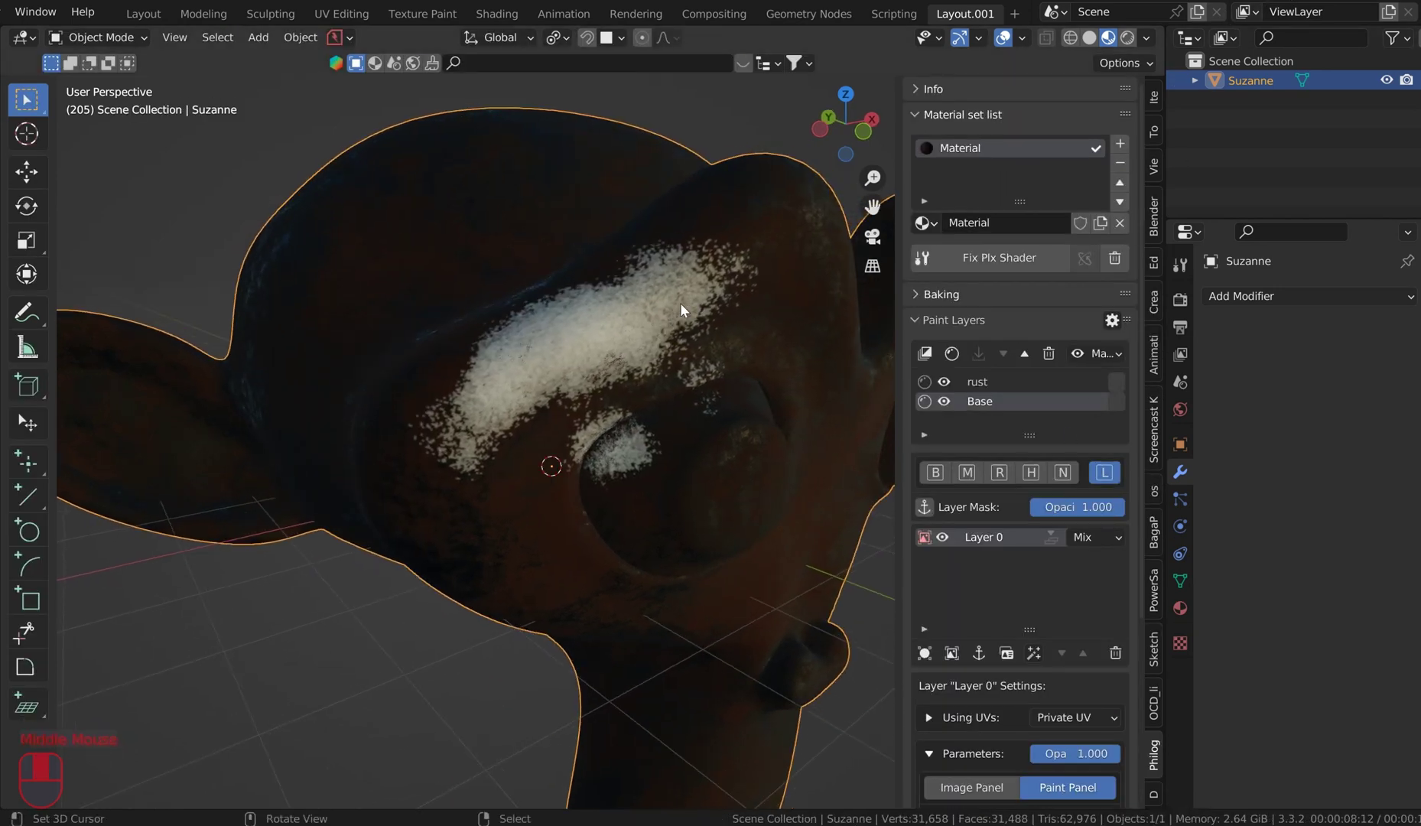
pyautogui.moveTo(730, 353); pyautogui.dragTo(622, 321, button='middle')
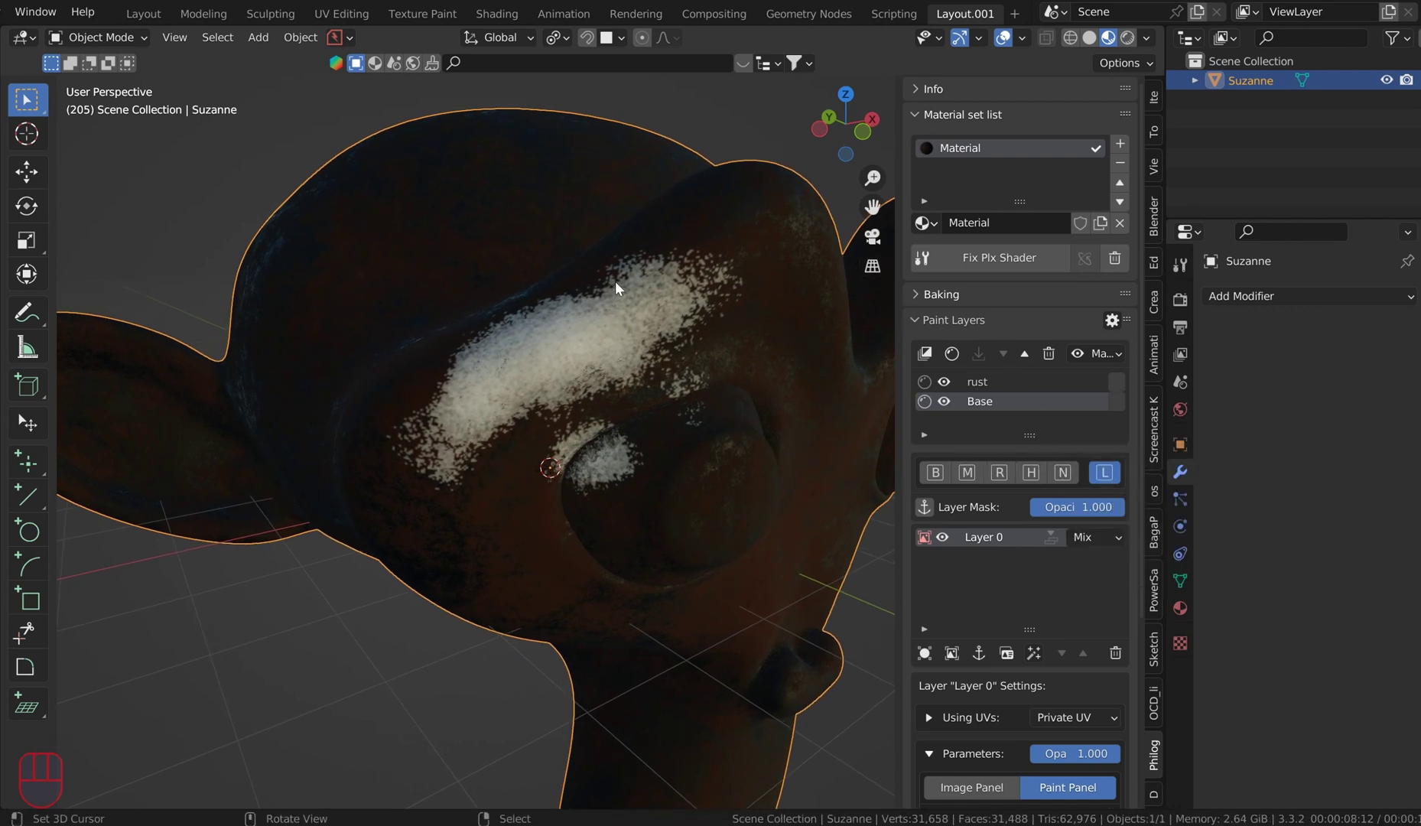
pyautogui.scroll(-3, 1008, 483)
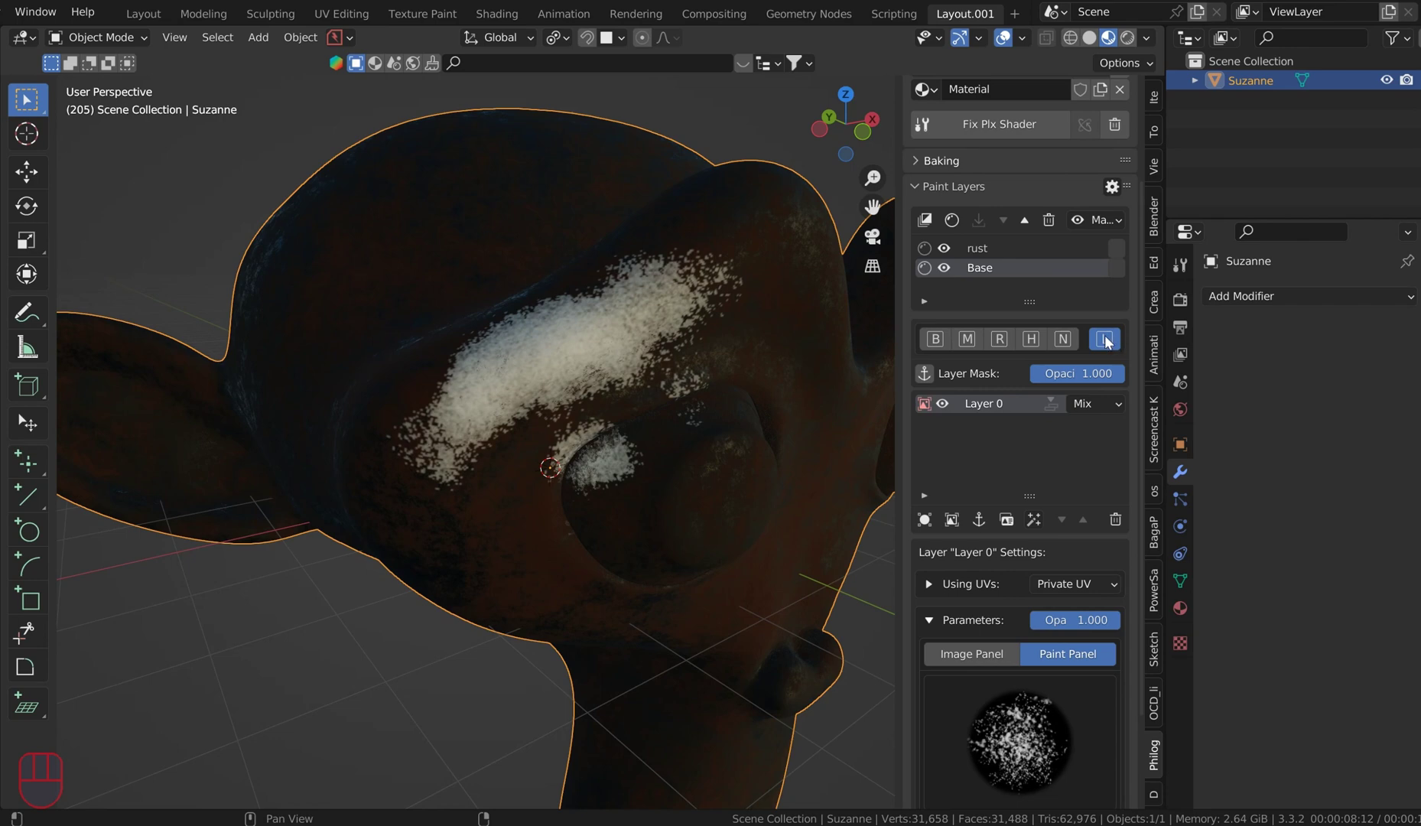
pyautogui.click(1117, 519)
pyautogui.scroll(2, 589, 300)
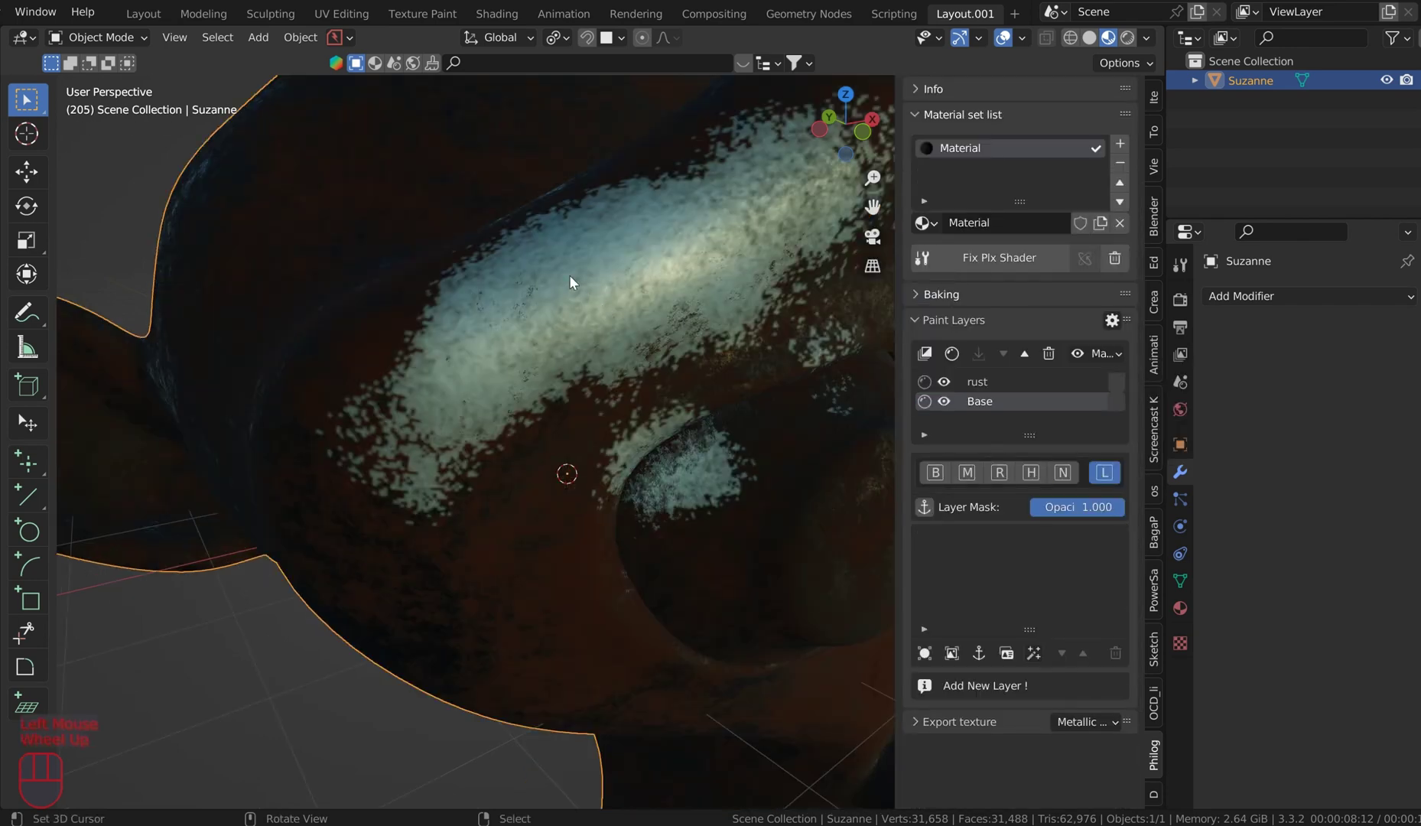
pyautogui.scroll(-3, 677, 213)
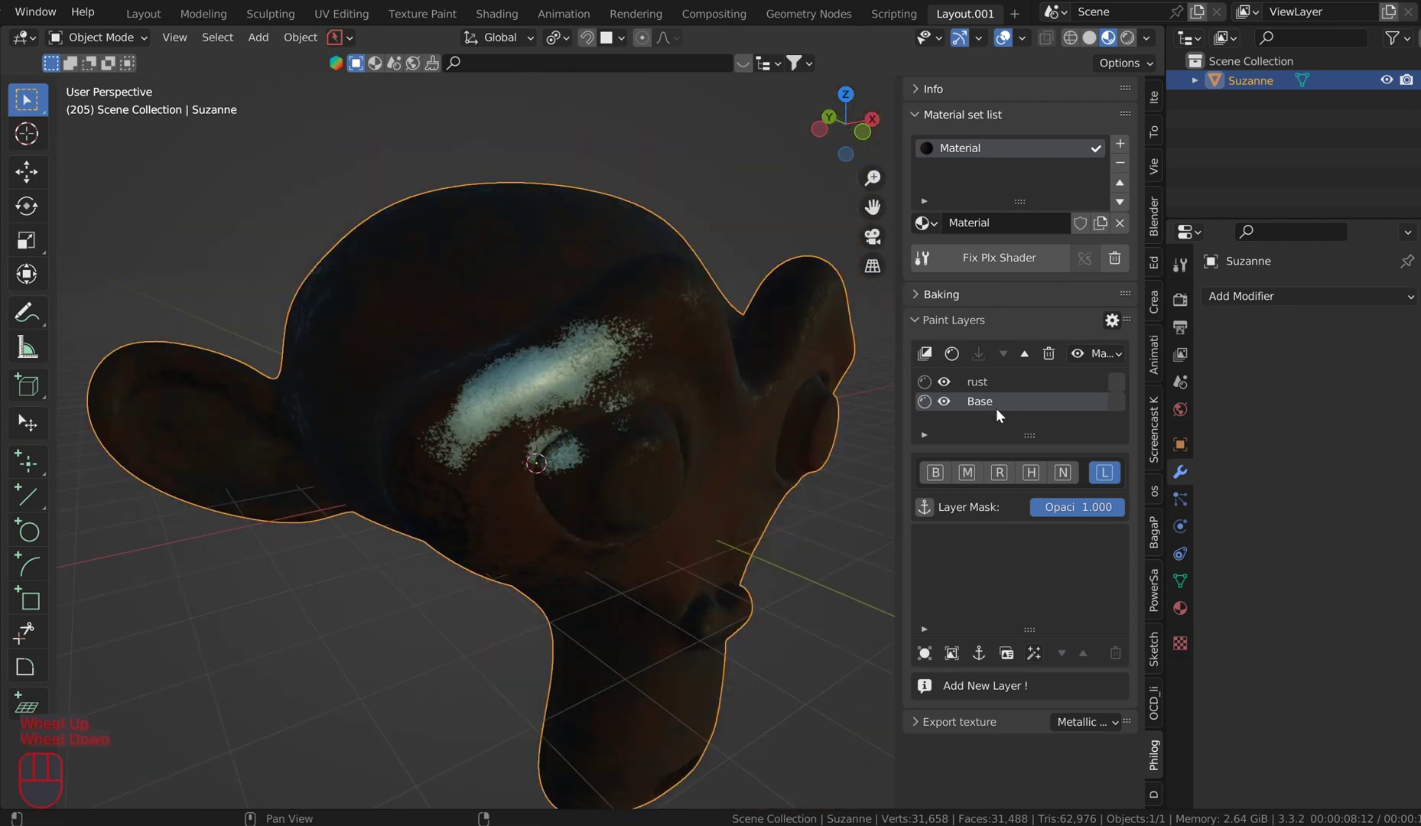
# Lower the Aluminium Pure roughness to 0.084, then reselect the rust layer
pyautogui.click(935, 472)
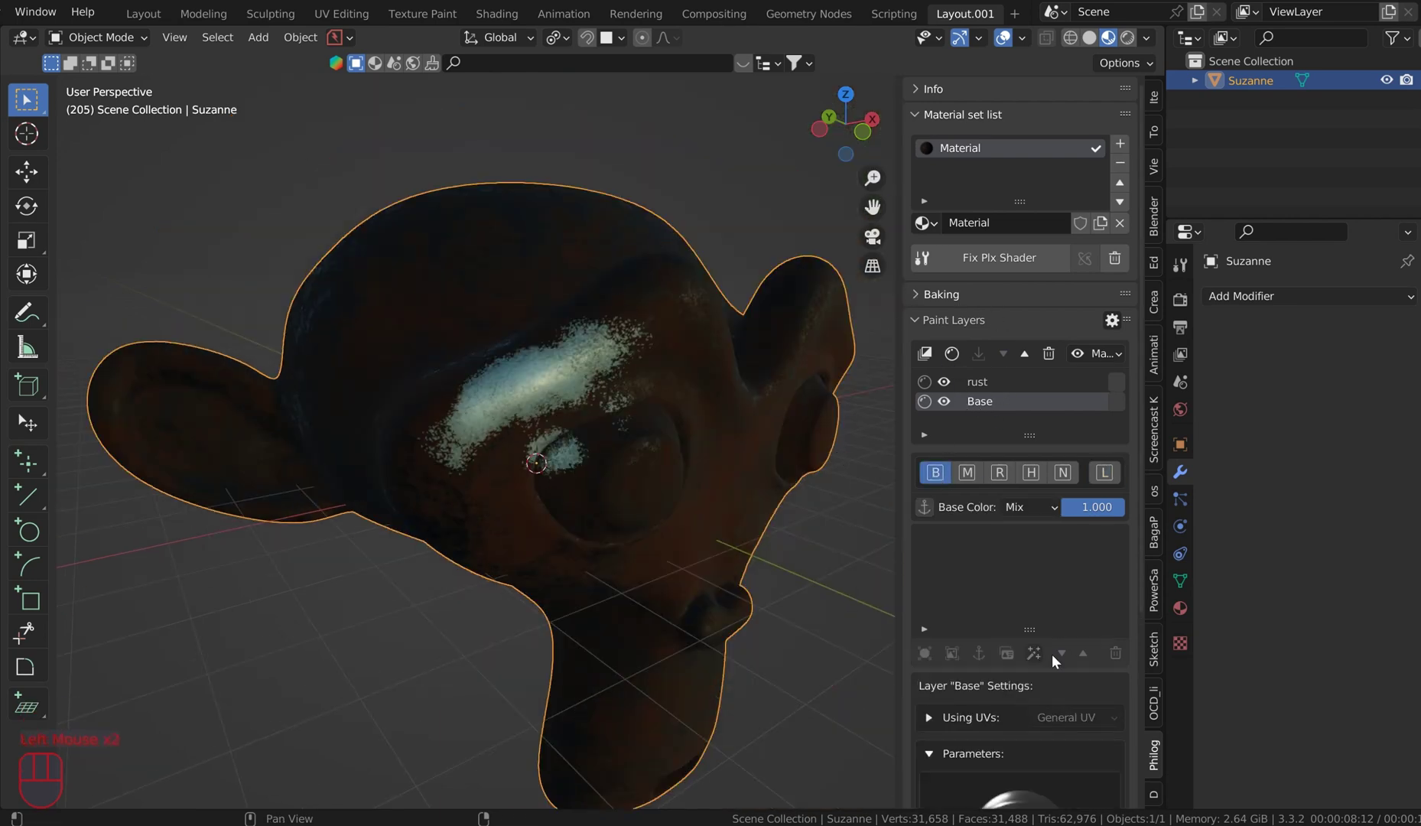
pyautogui.scroll(-4, 1052, 654)
pyautogui.moveTo(1045, 723); pyautogui.dragTo(940, 723)
pyautogui.scroll(2, 699, 354)
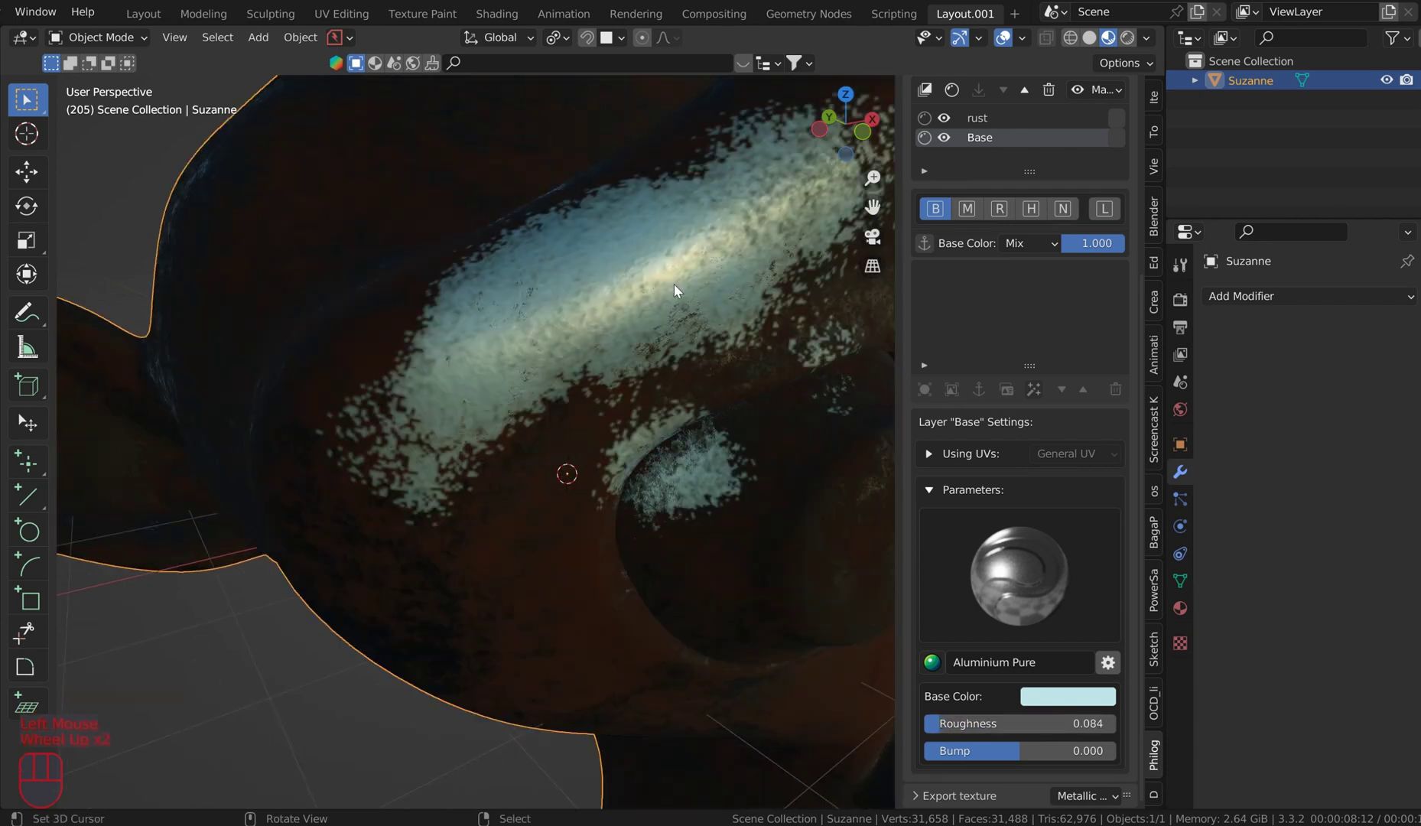
pyautogui.moveTo(674, 285); pyautogui.dragTo(750, 241, button='middle')
pyautogui.scroll(-1, 741, 339)
pyautogui.moveTo(740, 339); pyautogui.dragTo(722, 336, button='middle')
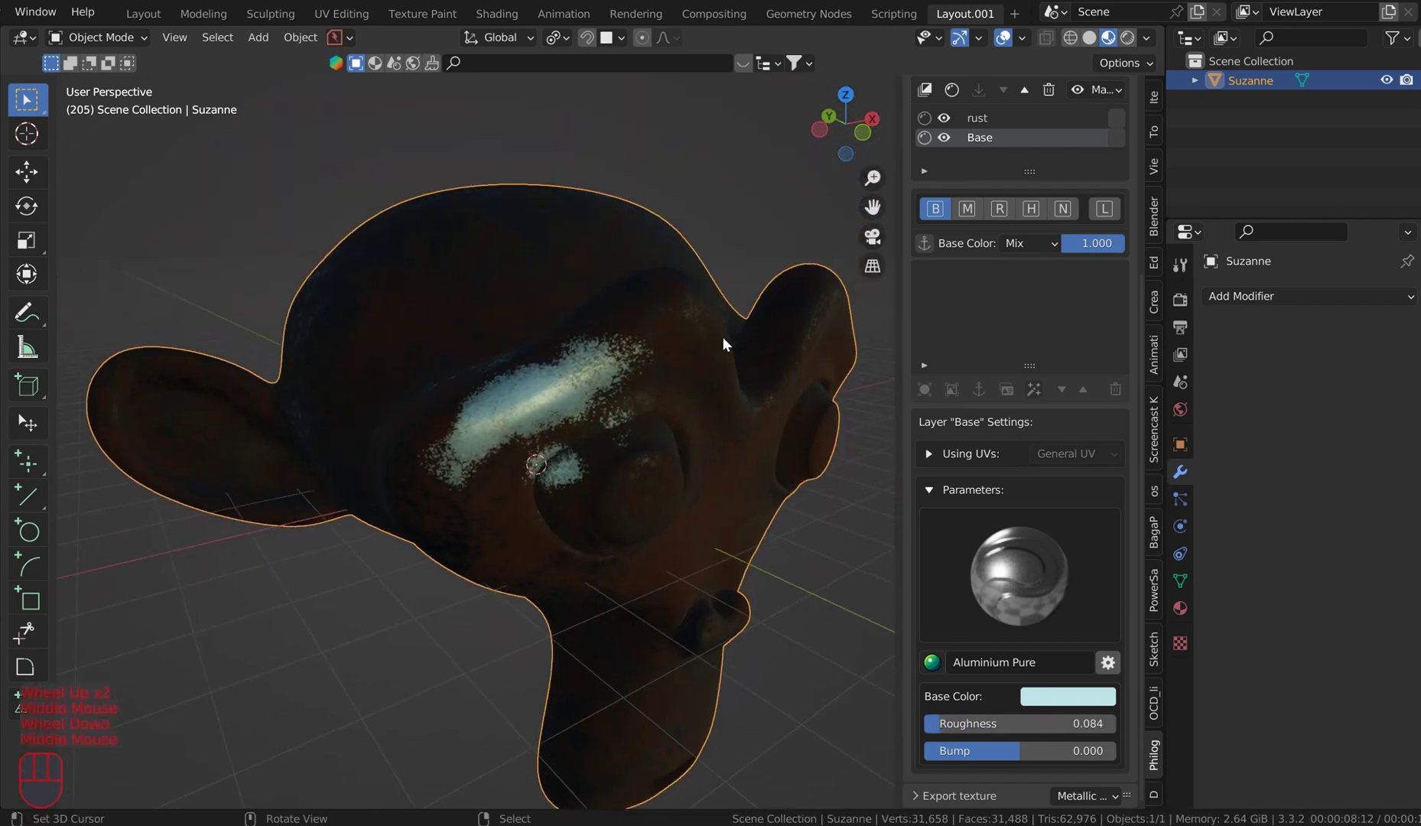
pyautogui.scroll(2, 995, 157)
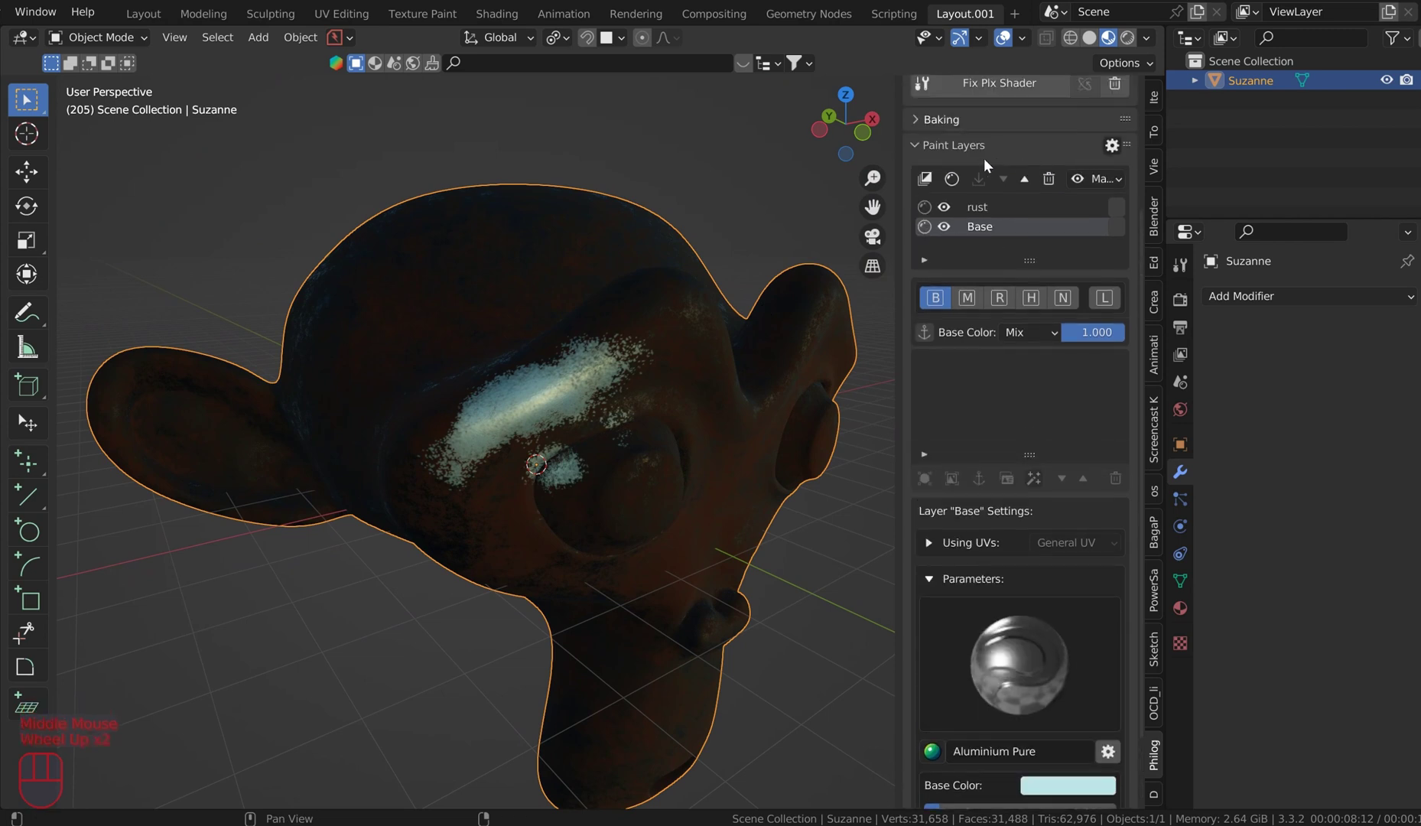
pyautogui.click(982, 206)
# Stamp a crack pattern on the rust mask with the Cracks 2 brush at 282 px
pyautogui.click(1105, 297)
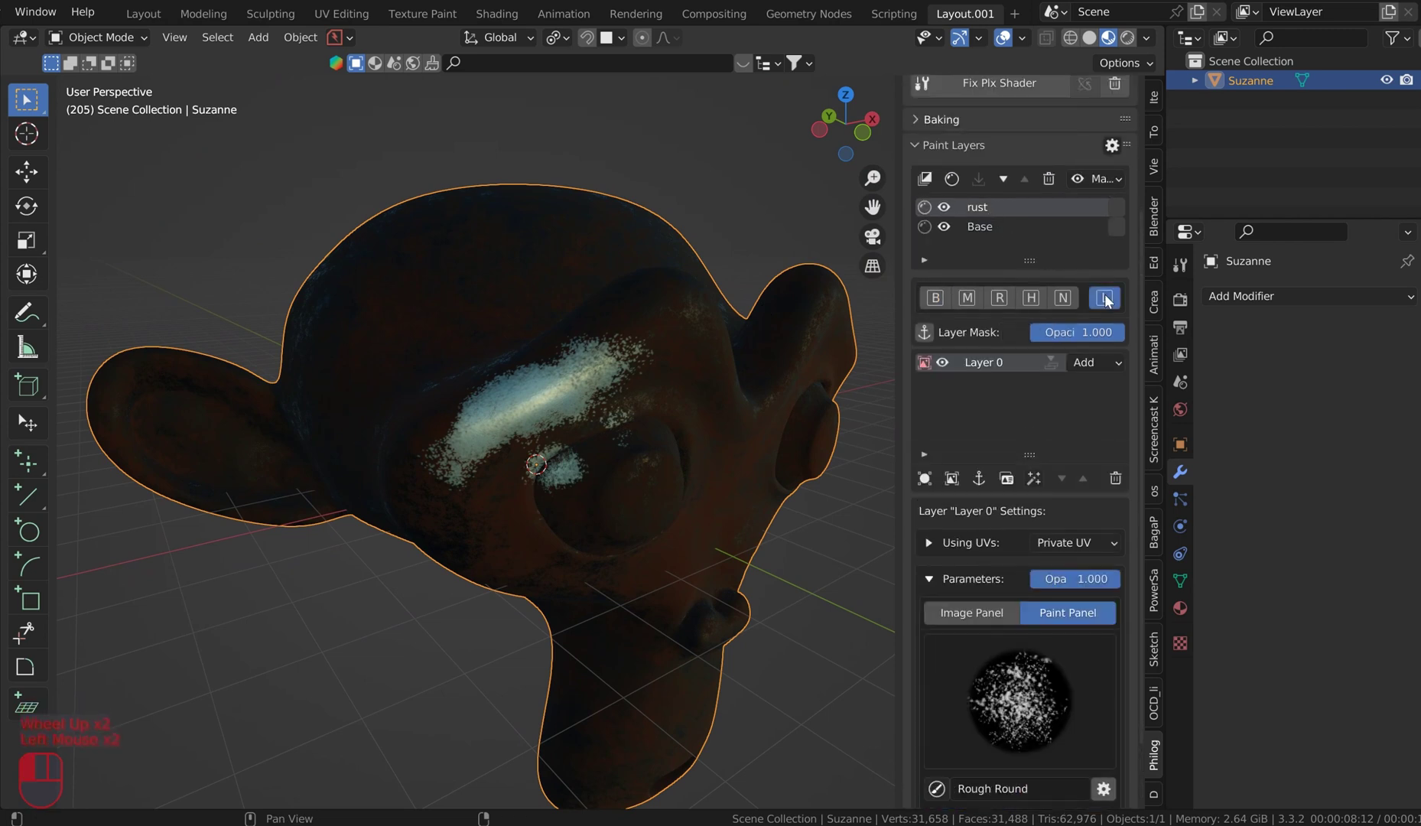
pyautogui.scroll(-2, 1014, 681)
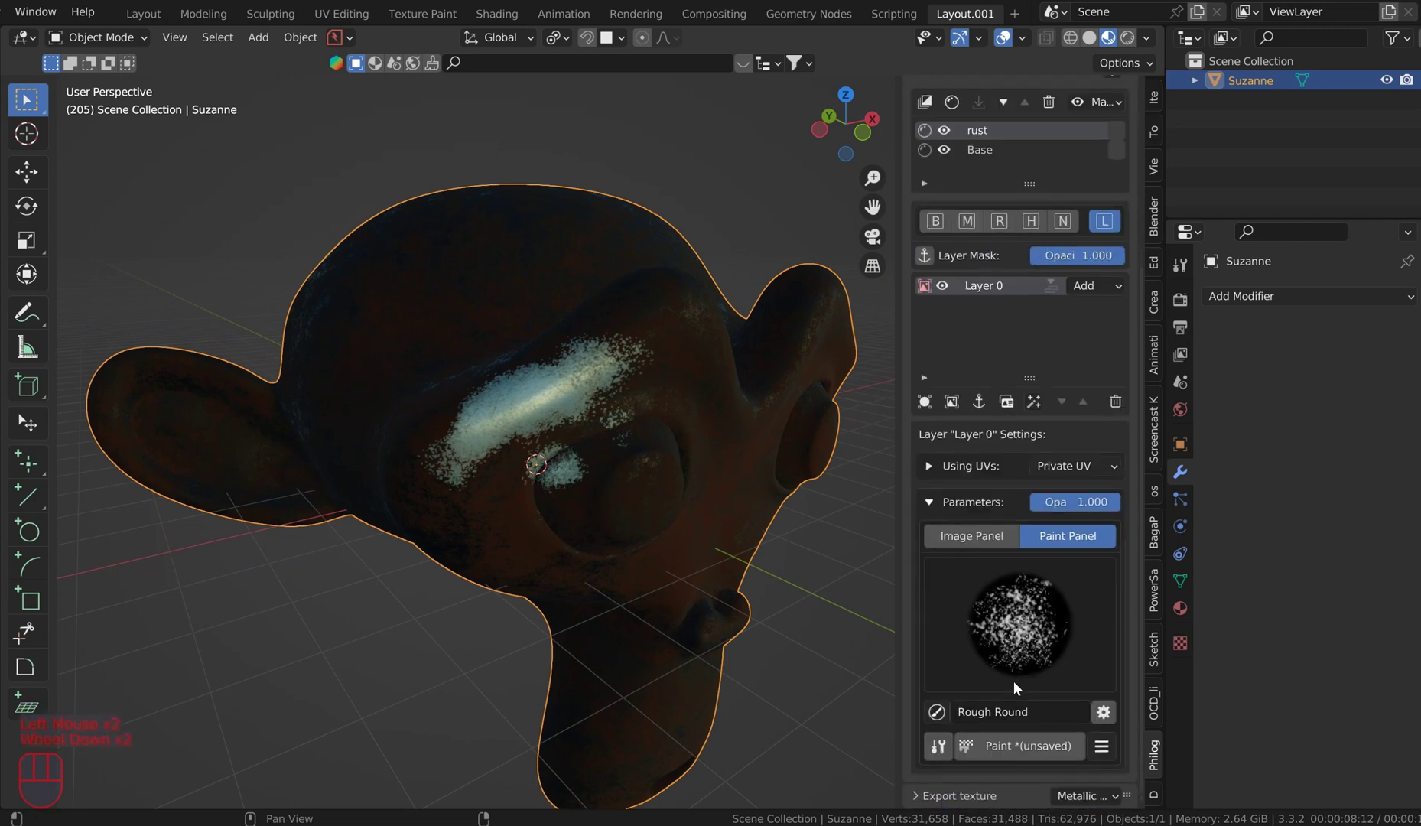
pyautogui.click(1011, 738)
pyautogui.click(581, 370)
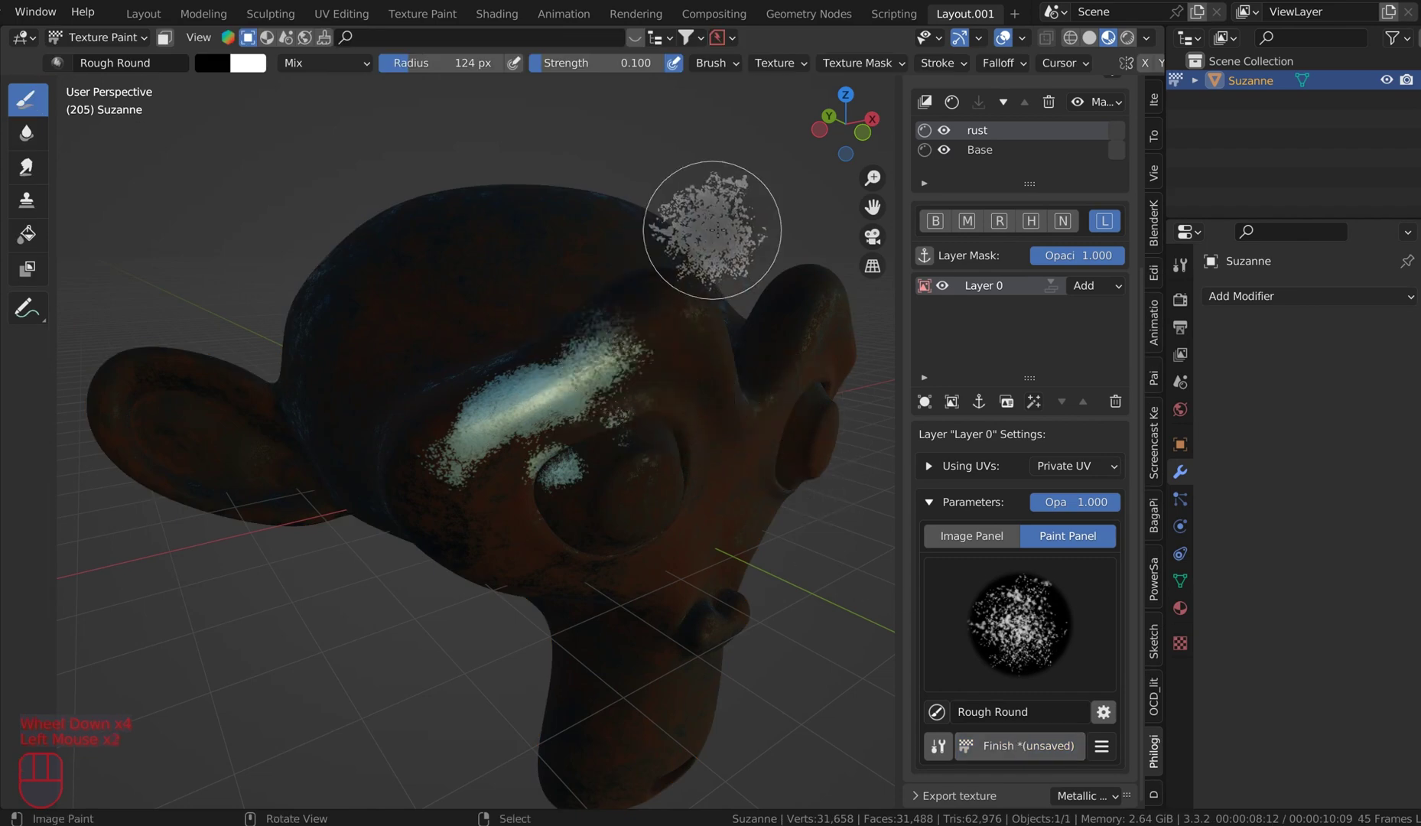
pyautogui.hotkey('ctrl', 'z')
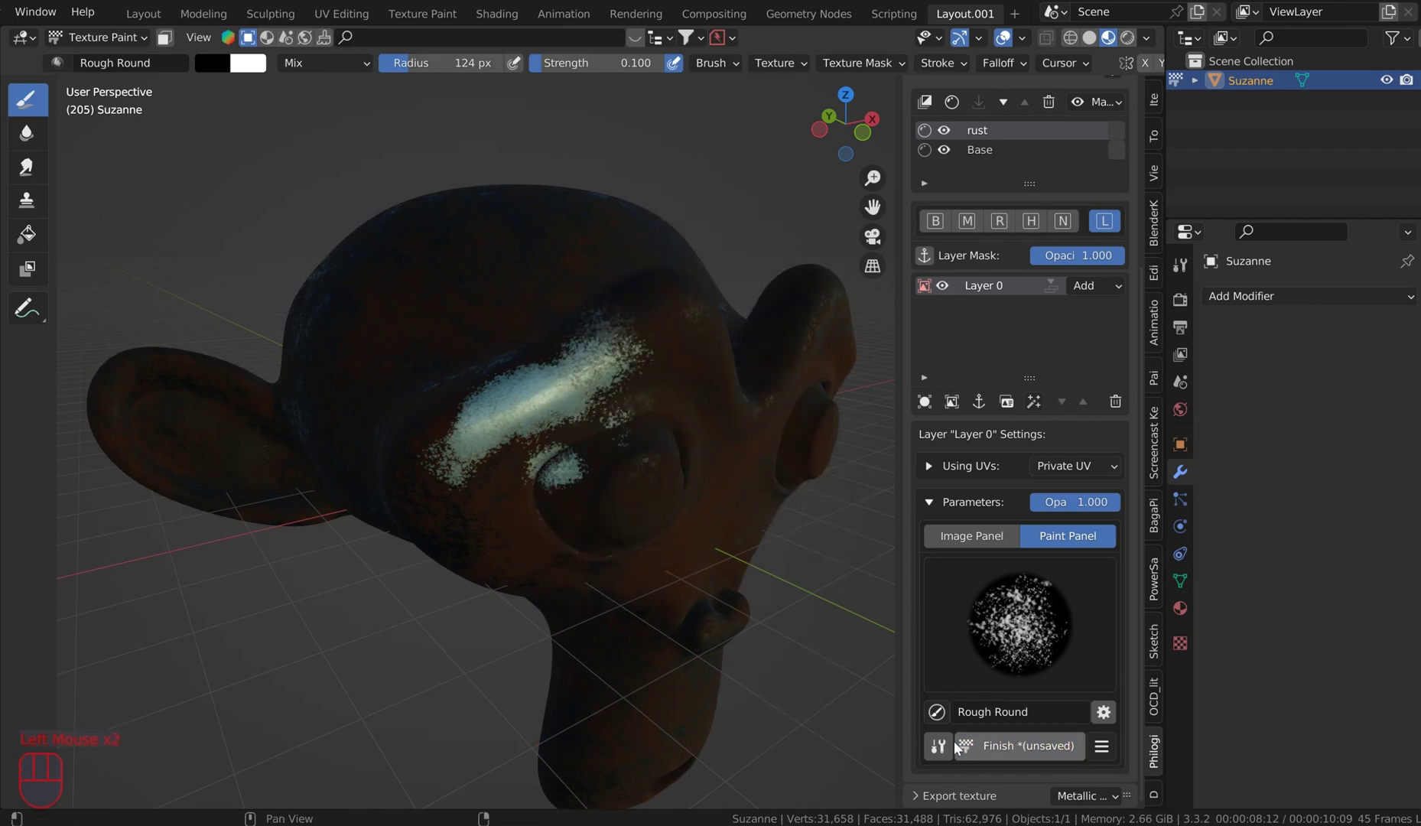
pyautogui.click(941, 710)
pyautogui.click(935, 719)
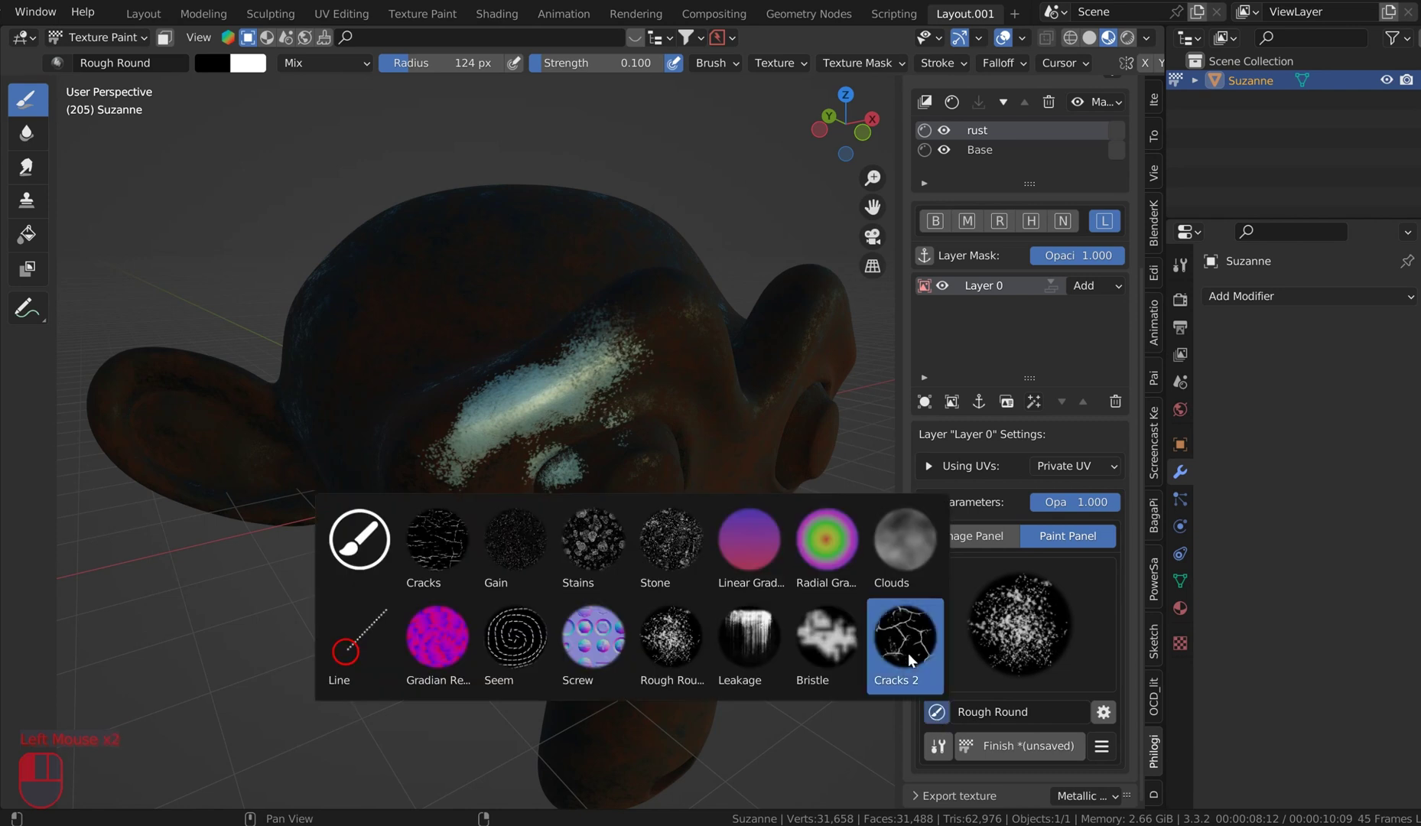
pyautogui.click(909, 654)
pyautogui.press('f')
pyautogui.click(436, 283)
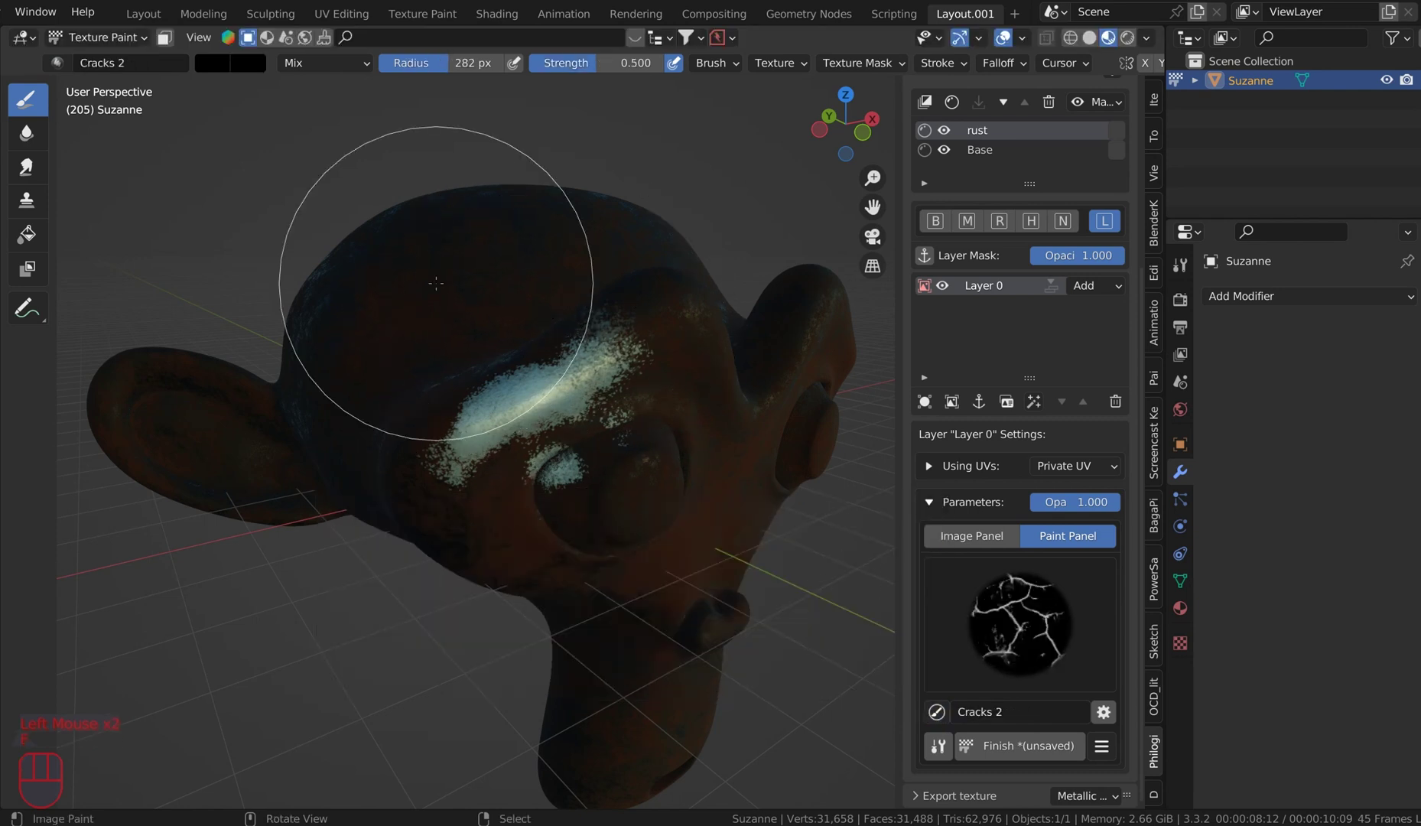
pyautogui.click(490, 295)
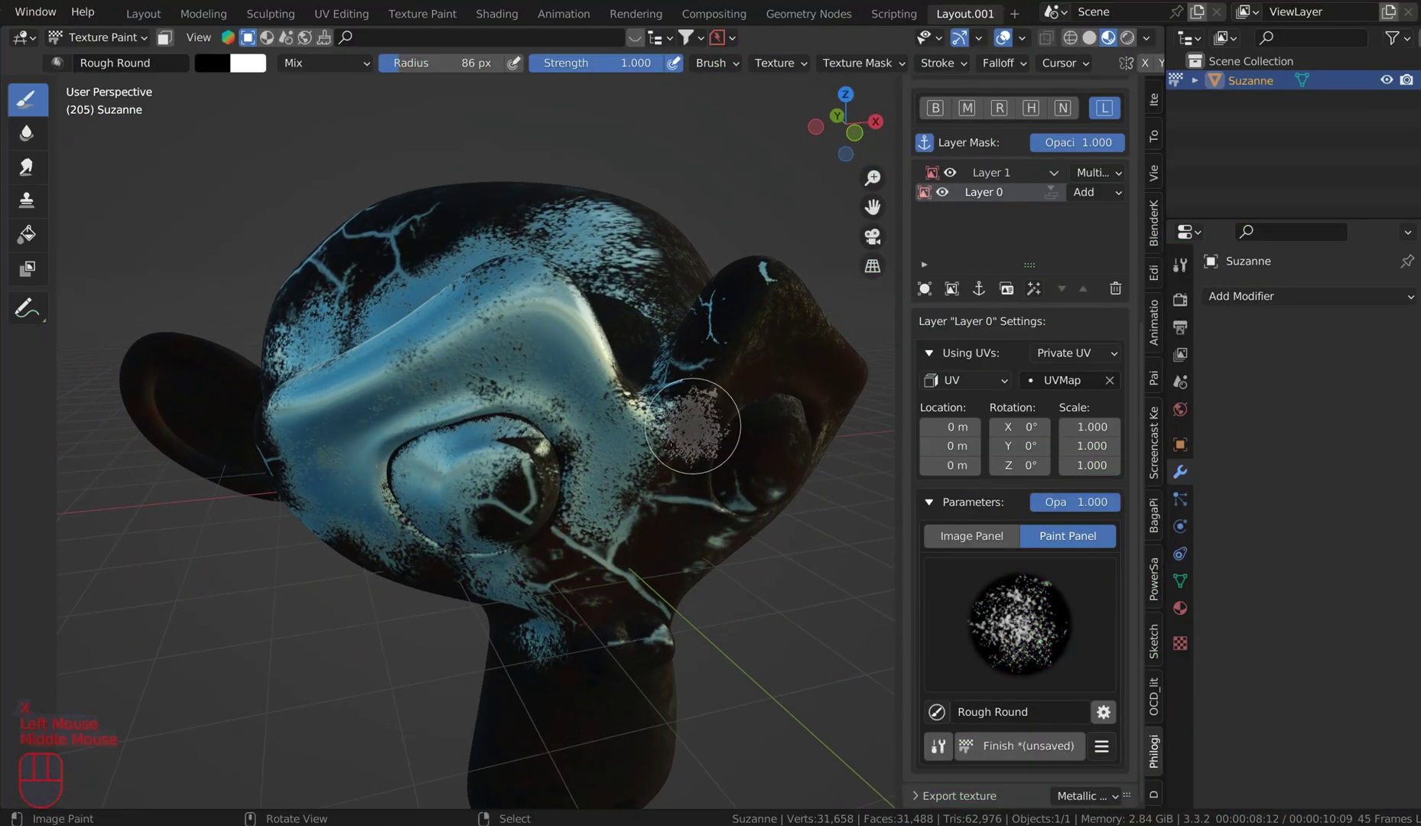
# With a 184 px Rough Round brush, paint scatter over the brow and left eye
pyautogui.scroll(2, 666, 460)
pyautogui.moveTo(691, 508)
pyautogui.mouseDown(button='middle')
pyautogui.moveTo(666, 460)
pyautogui.moveTo(686, 449)
pyautogui.moveTo(658, 462)
pyautogui.mouseUp(button='middle')
pyautogui.scroll(-1, 658, 462)
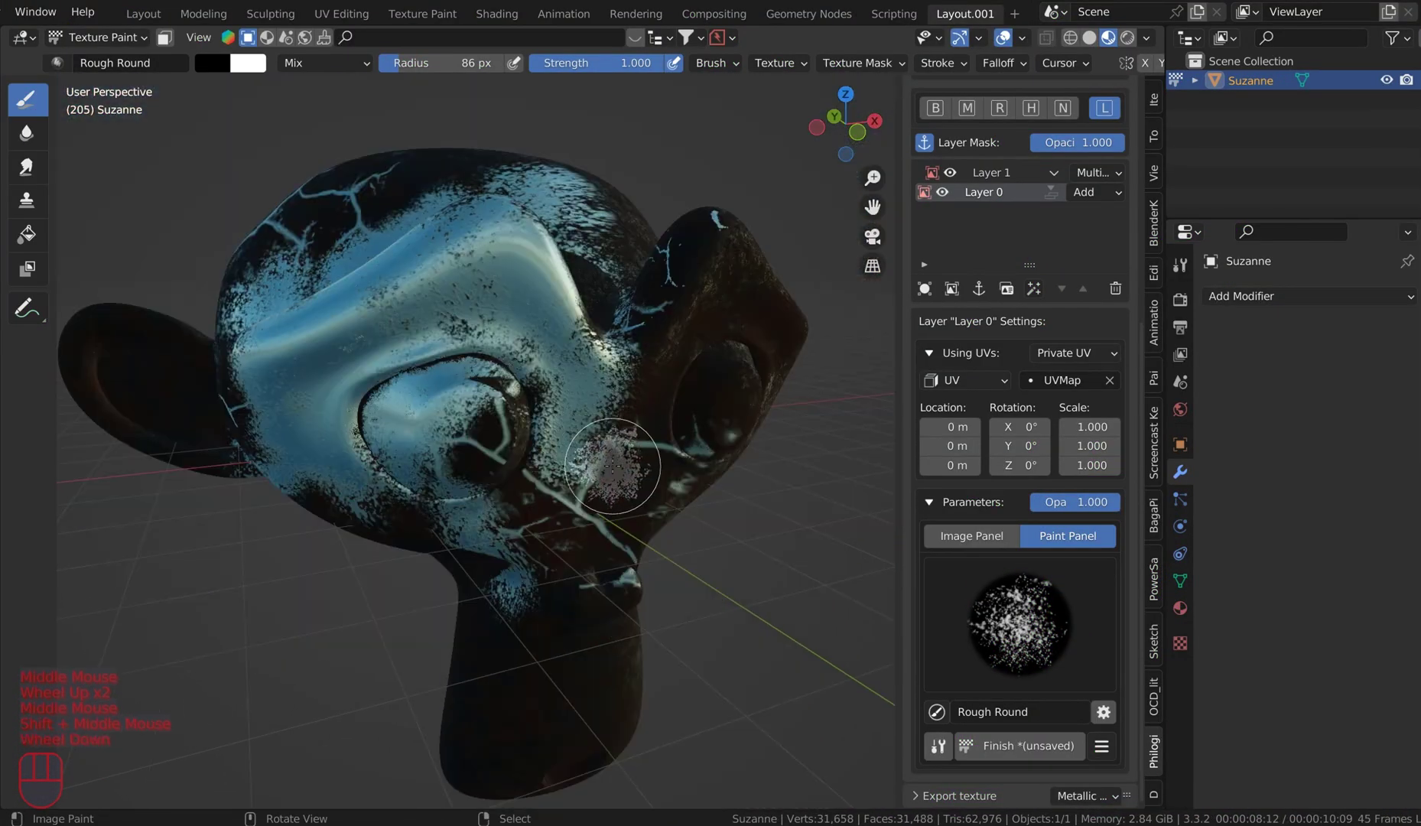
pyautogui.press('f')
pyautogui.click(641, 457)
pyautogui.moveTo(642, 360)
pyautogui.mouseDown()
pyautogui.moveTo(615, 430)
pyautogui.moveTo(623, 367)
pyautogui.moveTo(619, 505)
pyautogui.mouseUp()
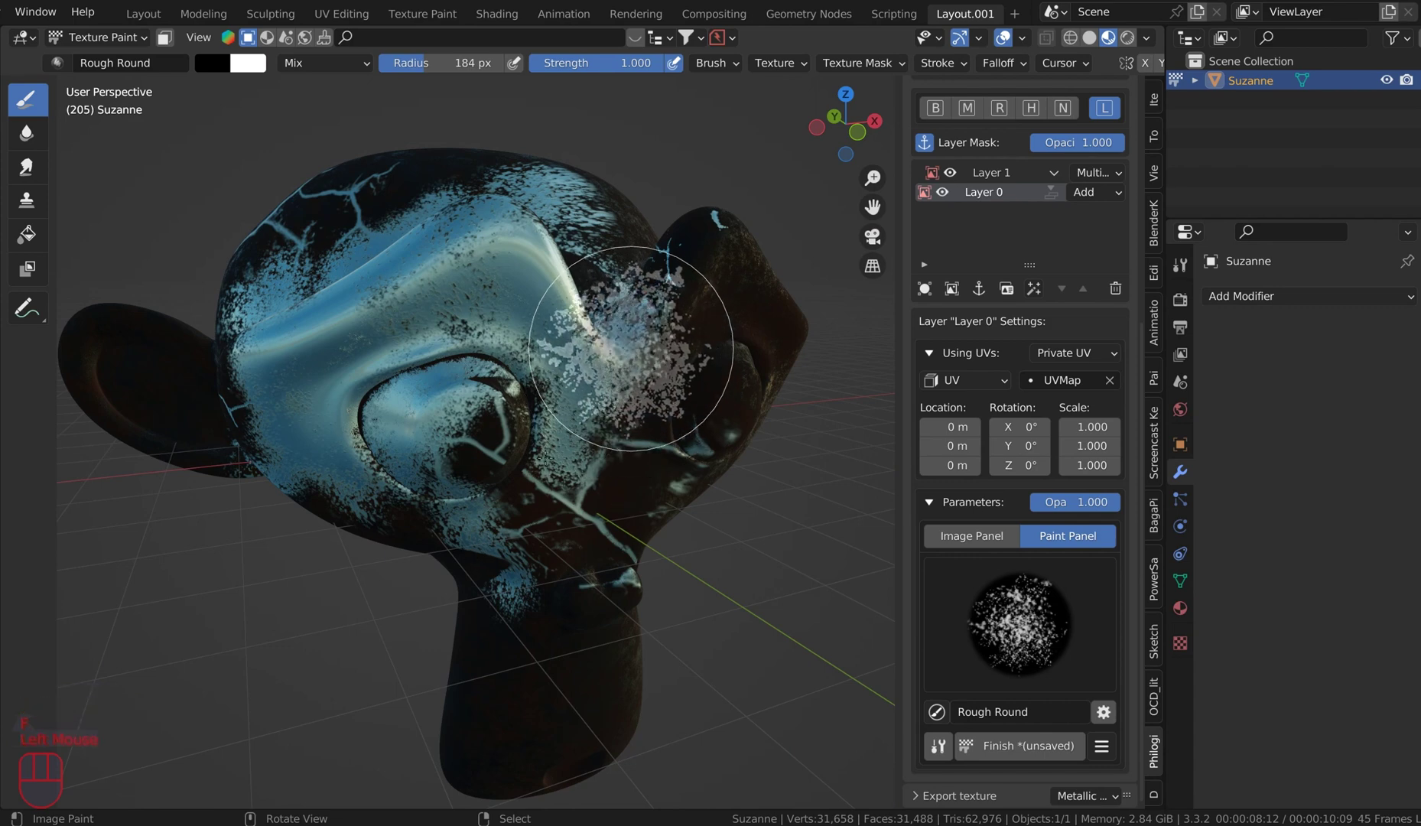
pyautogui.moveTo(631, 348)
pyautogui.mouseDown()
pyautogui.moveTo(527, 437)
pyautogui.moveTo(491, 438)
pyautogui.mouseUp()
pyautogui.click(615, 455)
pyautogui.moveTo(615, 454); pyautogui.dragTo(535, 413, button='middle')
# Add more rough specks over the eye and a stroke up across the head
pyautogui.click(532, 415)
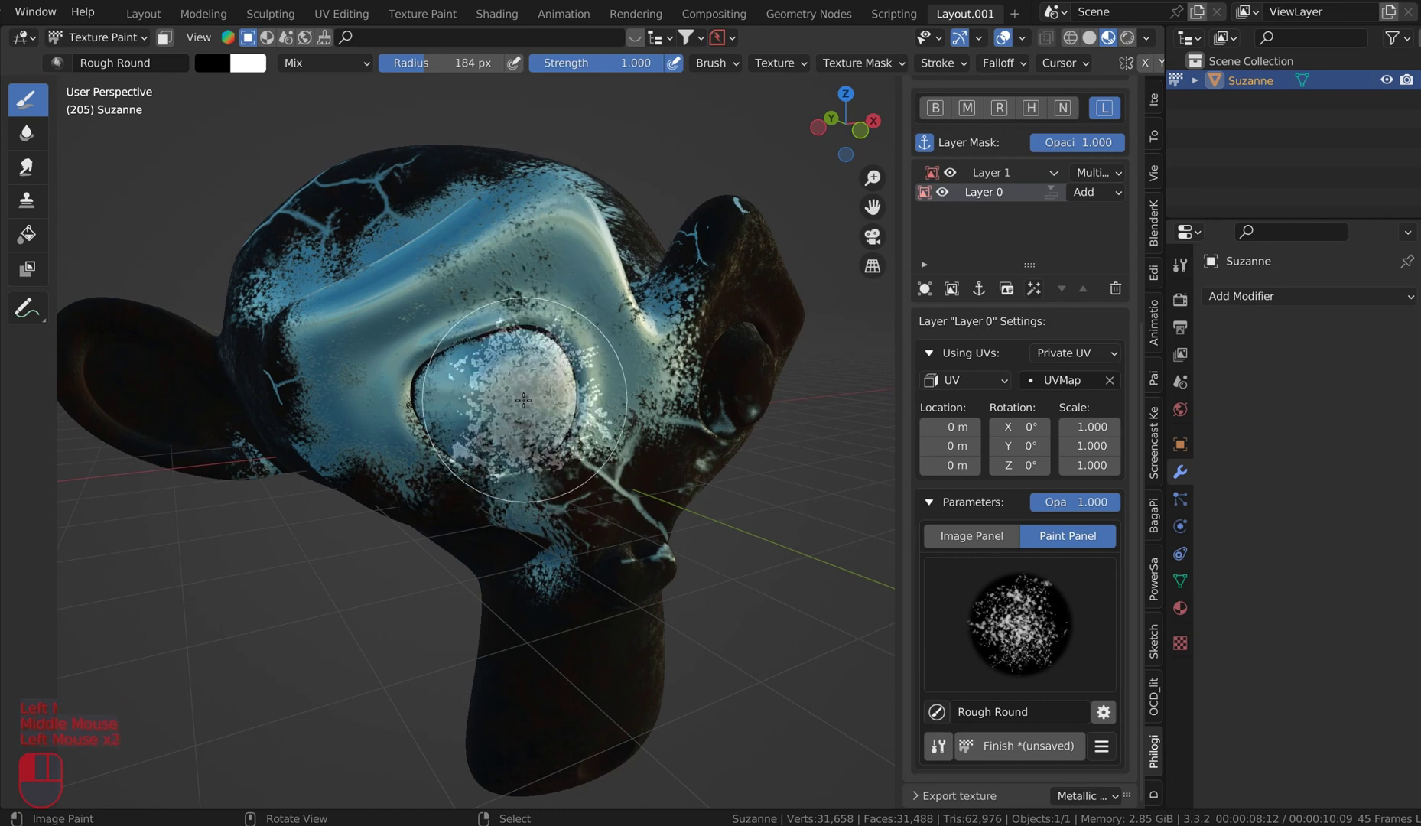
pyautogui.moveTo(524, 400); pyautogui.dragTo(505, 396)
pyautogui.moveTo(445, 380); pyautogui.dragTo(337, 436, button='middle')
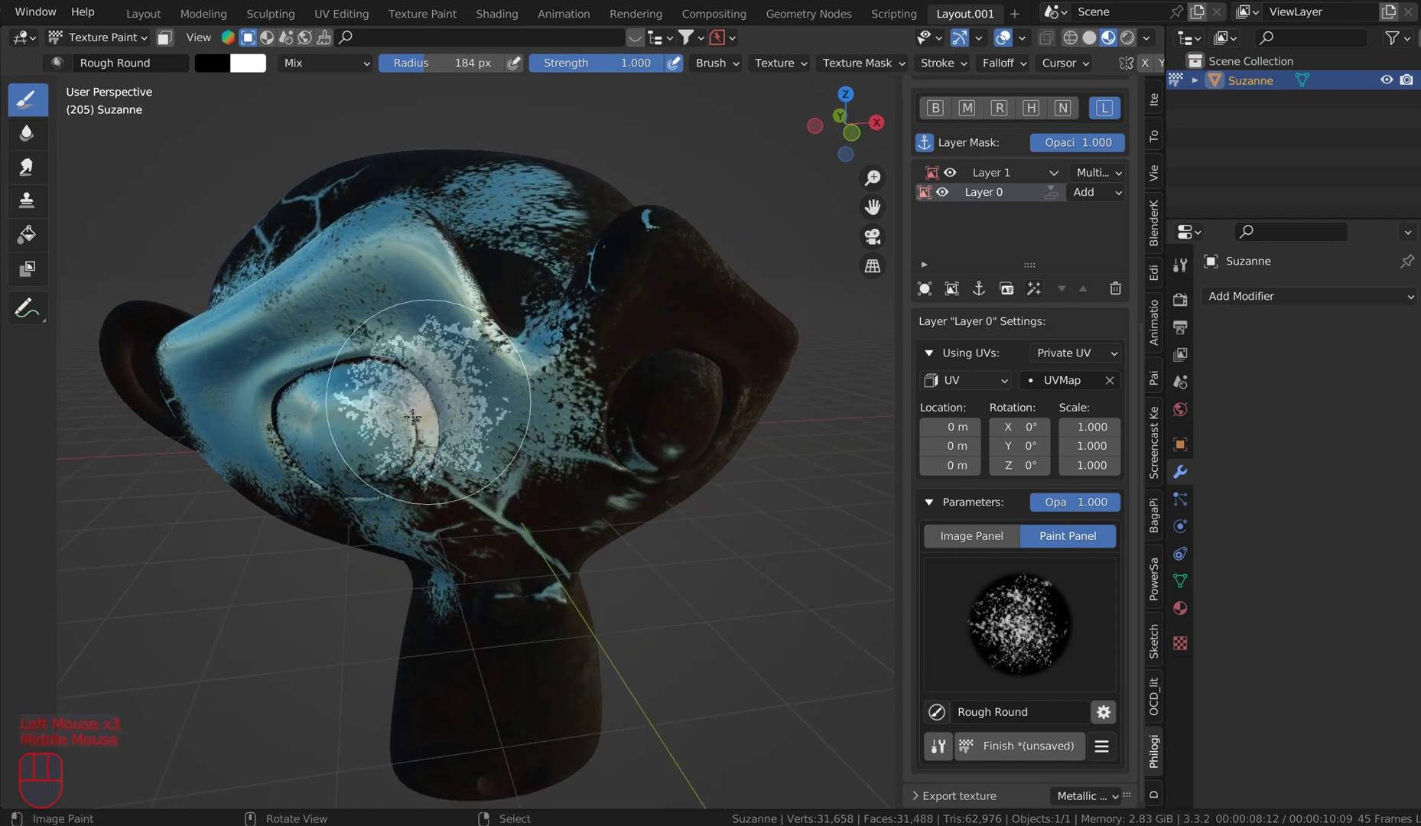
pyautogui.moveTo(337, 436)
pyautogui.mouseDown()
pyautogui.moveTo(417, 425)
pyautogui.moveTo(367, 421)
pyautogui.moveTo(344, 386)
pyautogui.moveTo(321, 391)
pyautogui.moveTo(327, 431)
pyautogui.moveTo(470, 269)
pyautogui.mouseUp()
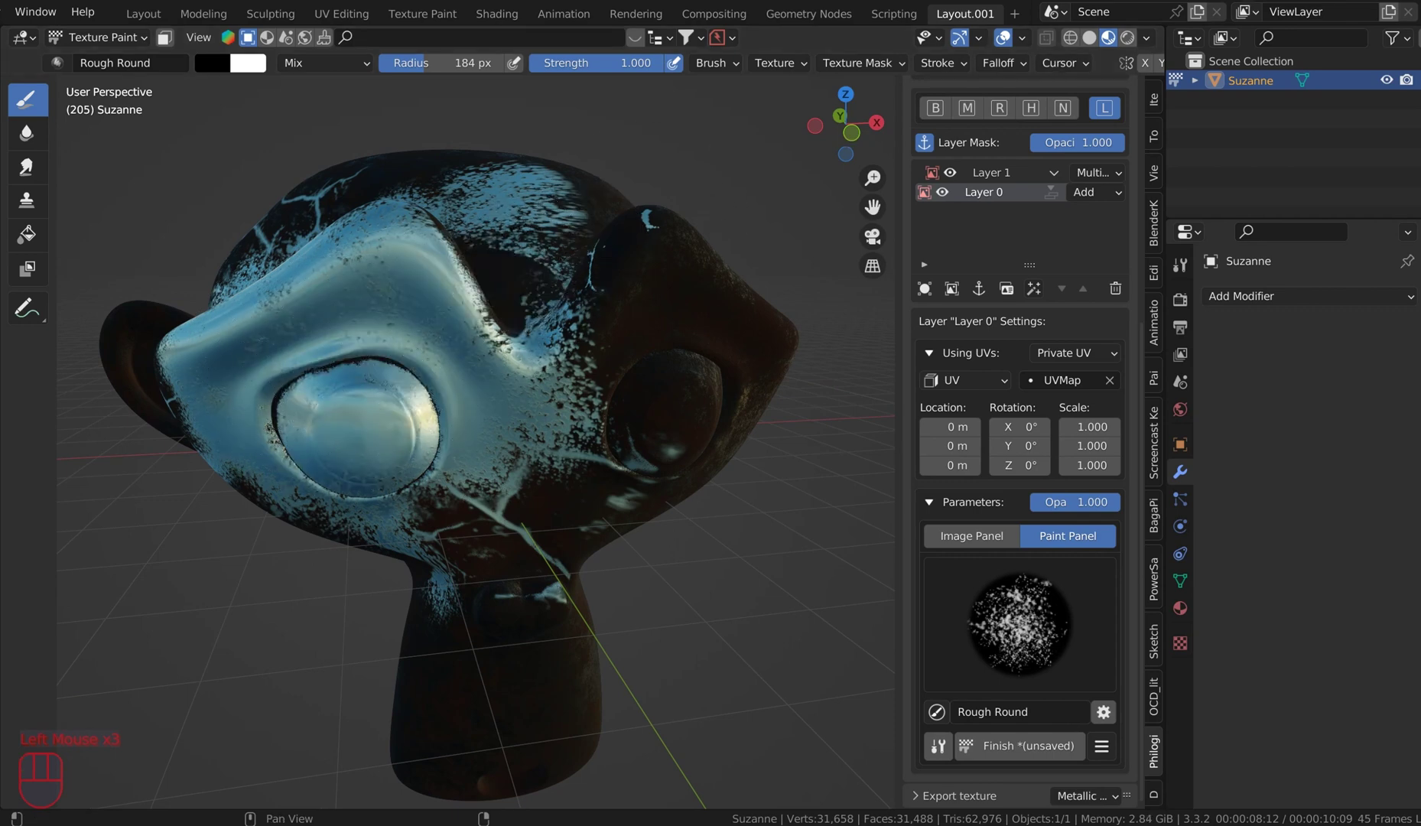
pyautogui.moveTo(698, 254)
pyautogui.mouseDown(button='middle')
pyautogui.moveTo(611, 327)
pyautogui.moveTo(462, 372)
pyautogui.mouseUp(button='middle')
pyautogui.scroll(2, 550, 352)
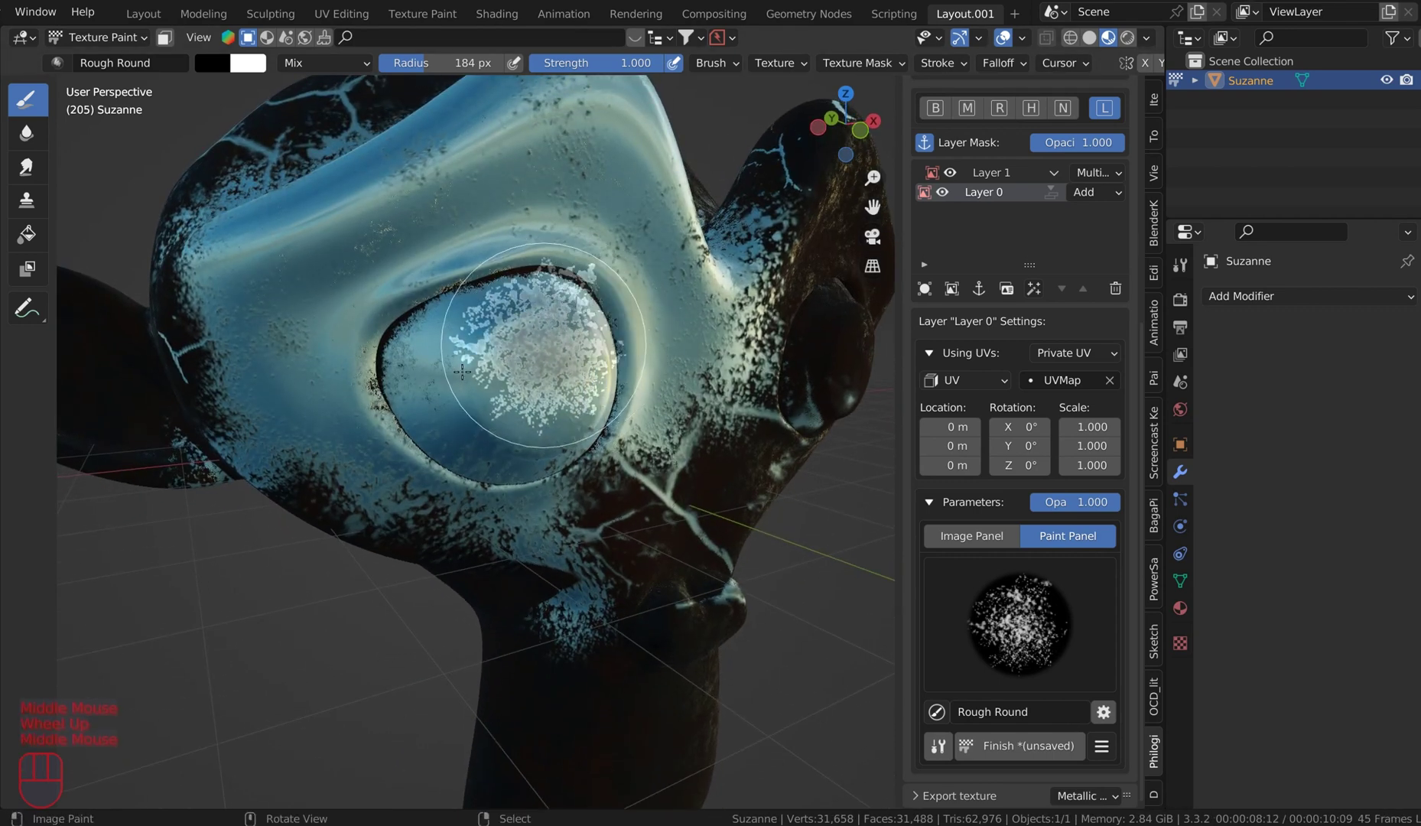
pyautogui.scroll(-2, 473, 308)
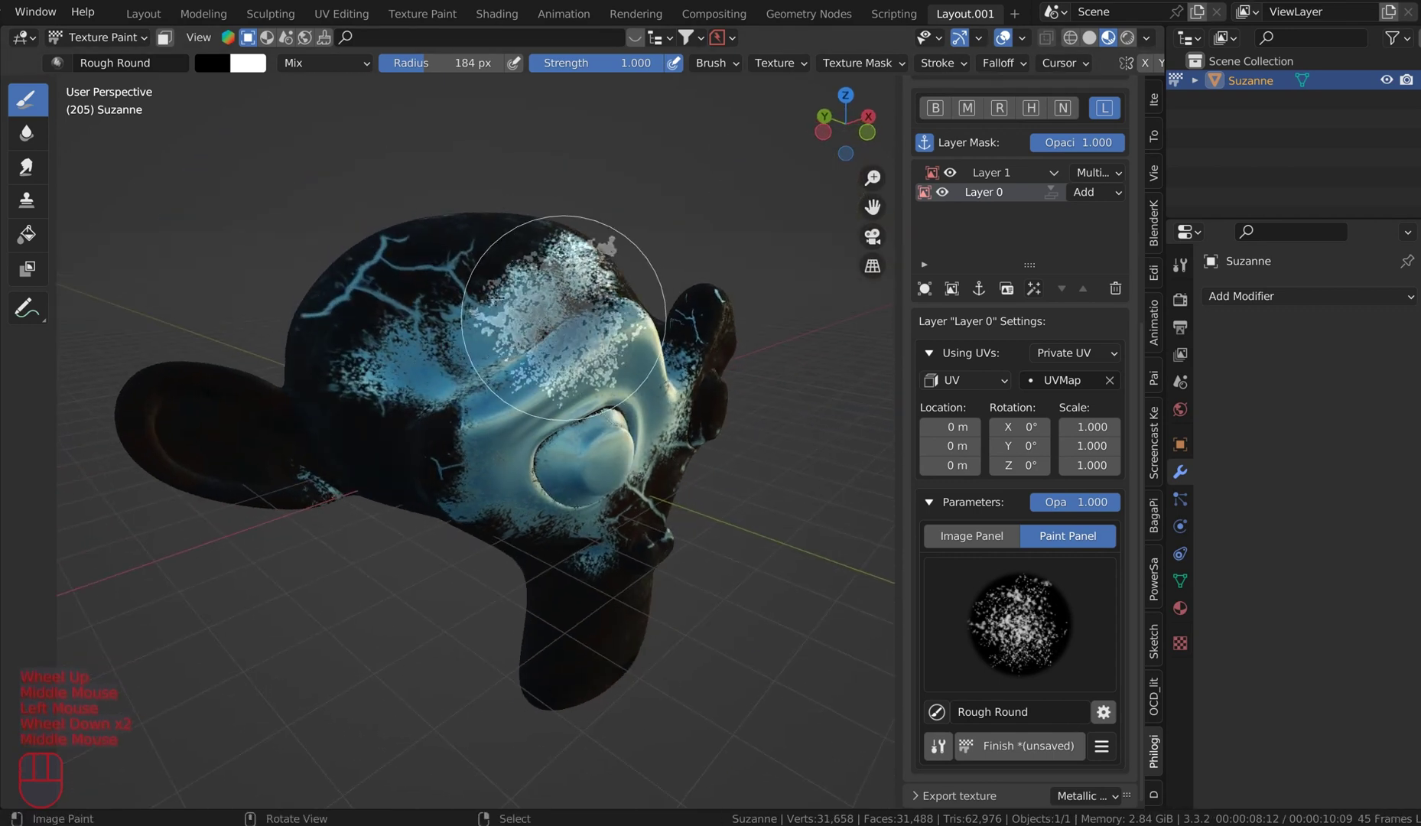